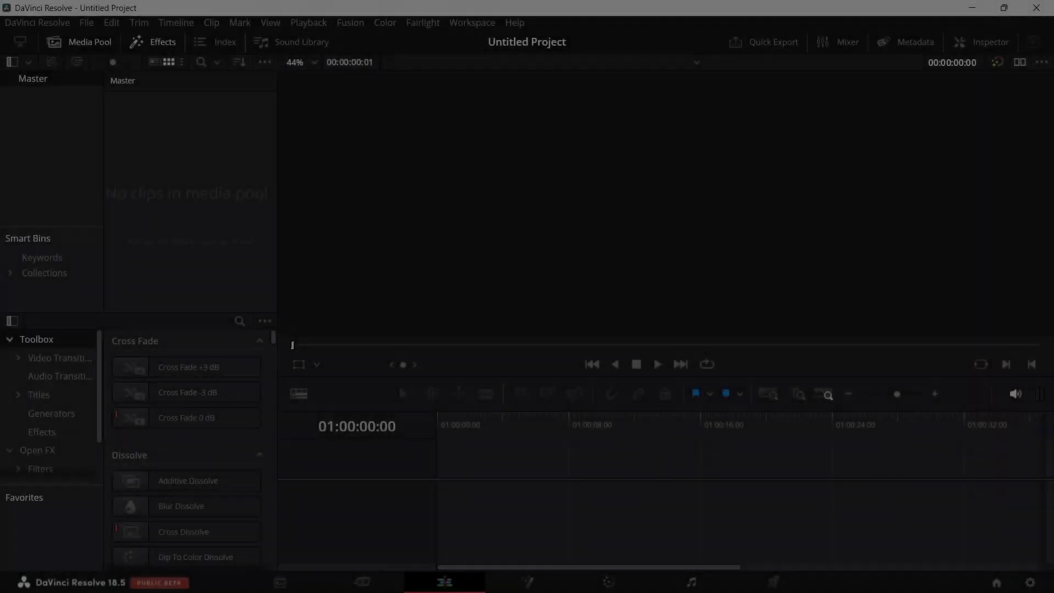
Set the project's timeline frame rate to 30 fps and save Project Settings
{"action": "key", "text": "shift+9"}
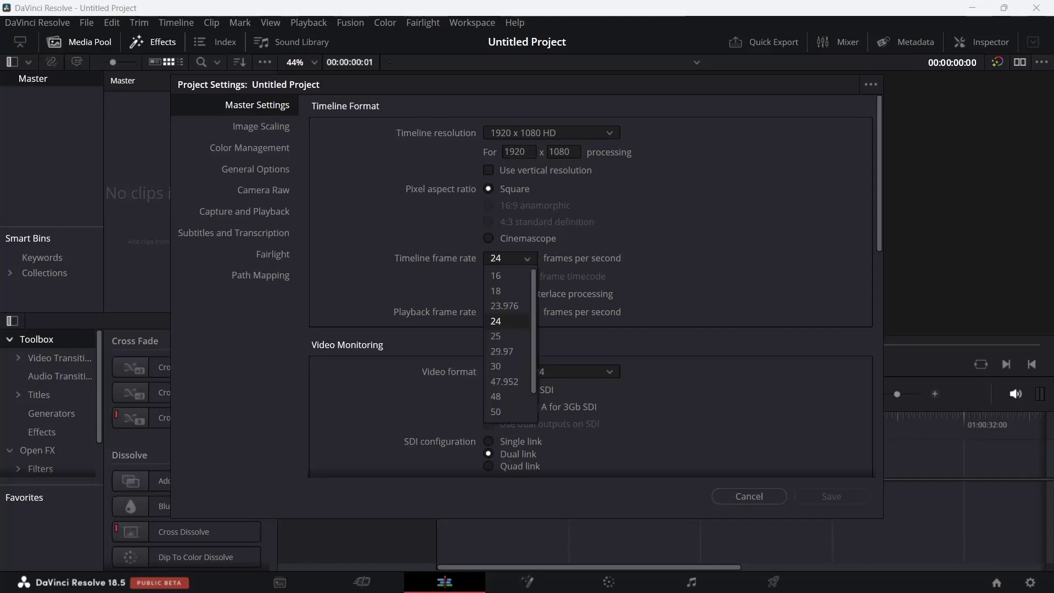
{"action": "left_click", "coordinate": [496, 365]}
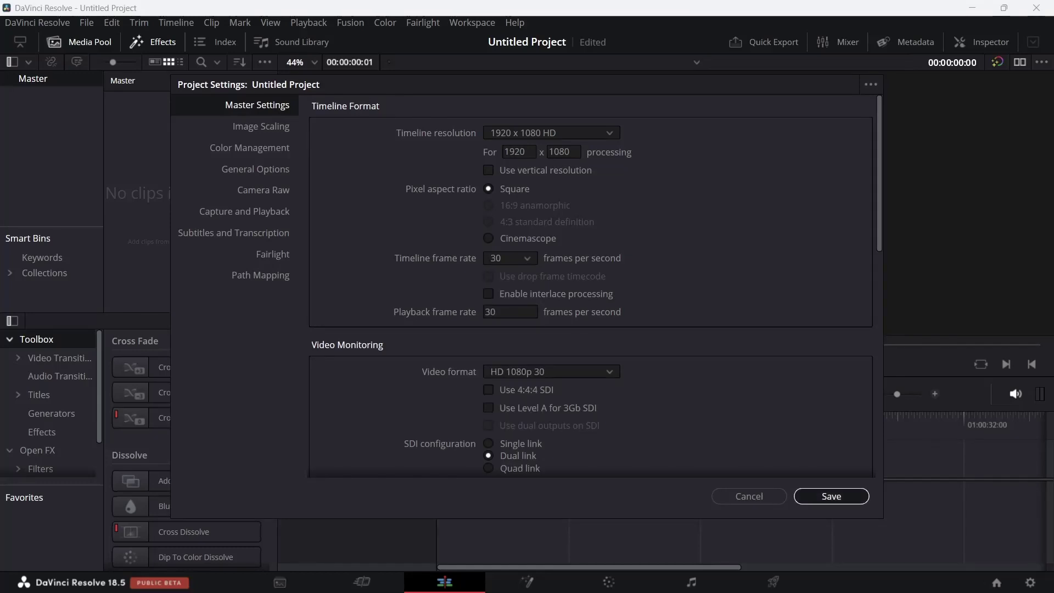
{"action": "left_click", "coordinate": [832, 496]}
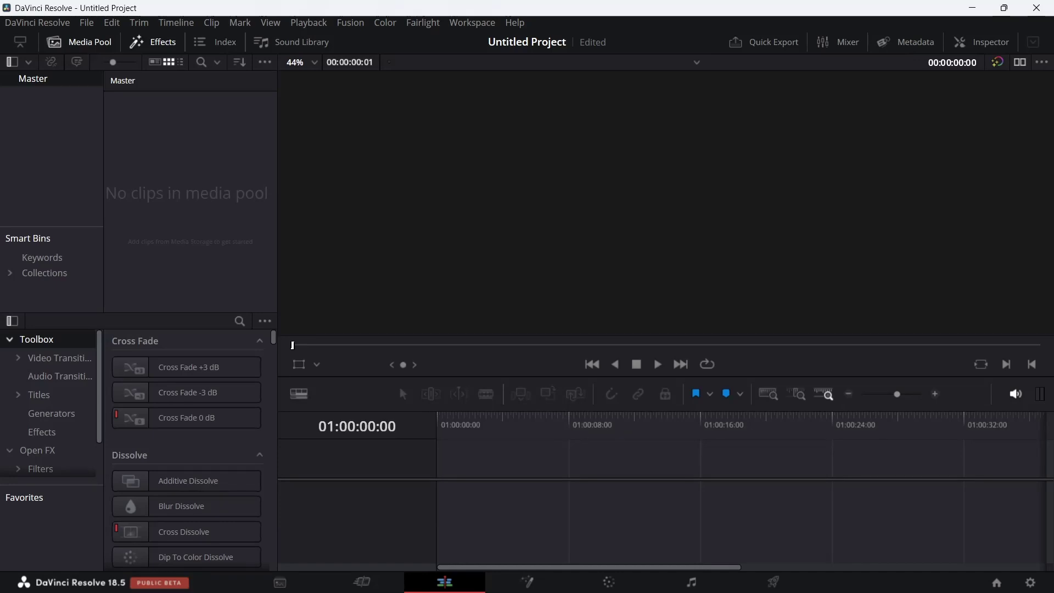
Import the portrait photo into the Media Pool and drag it onto a new timeline
{"action": "right_click", "coordinate": [183, 197]}
{"action": "left_click", "coordinate": [231, 308]}
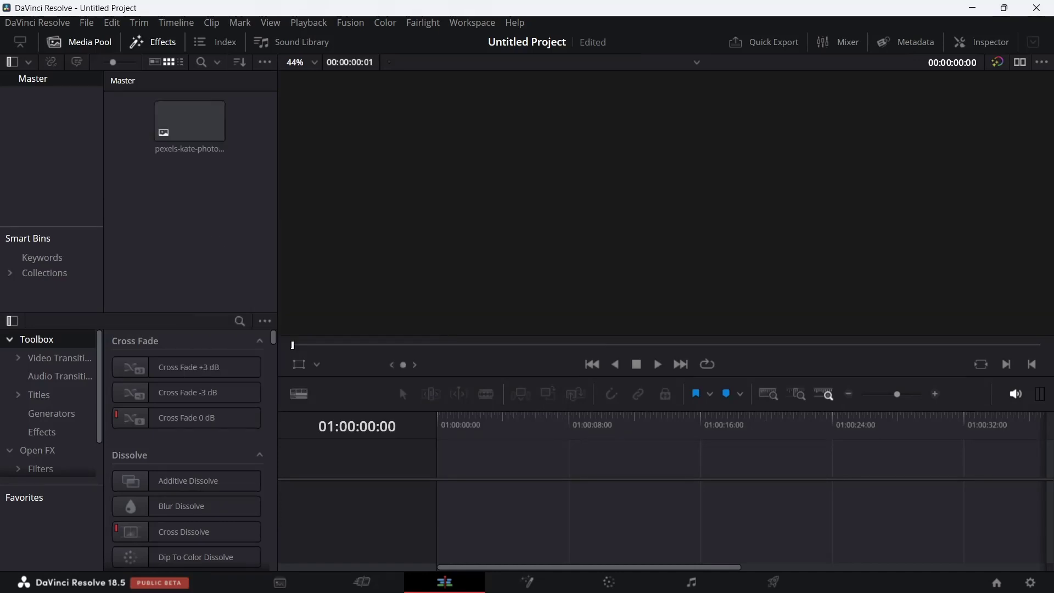
{"action": "left_click_drag", "start_coordinate": [189, 121], "coordinate": [478, 461]}
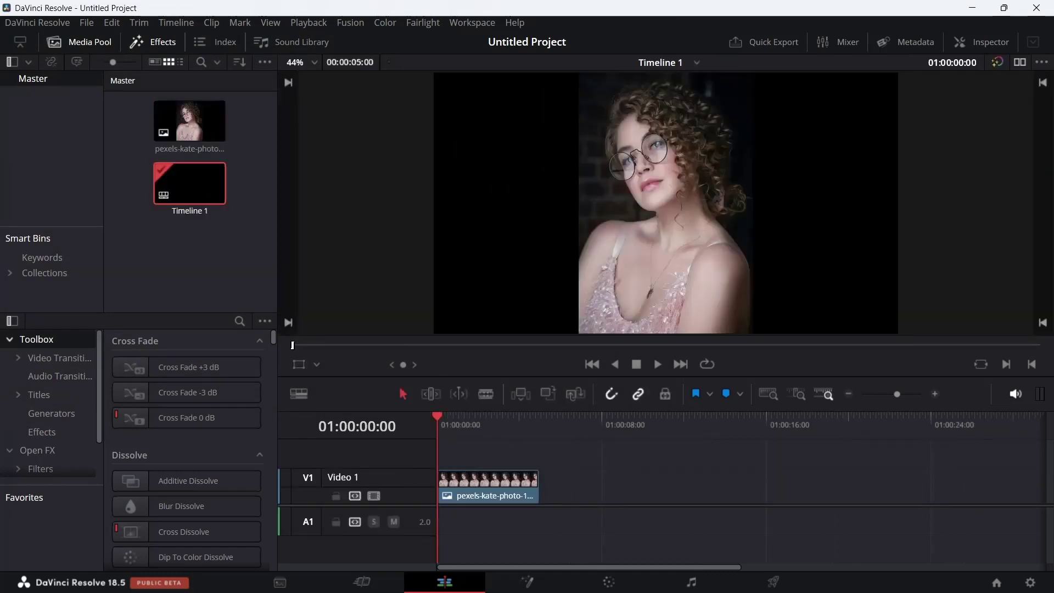
Zoom the photo to 2.71 and position it at X -12, Y -470 to frame the face
{"action": "left_click", "coordinate": [982, 42]}
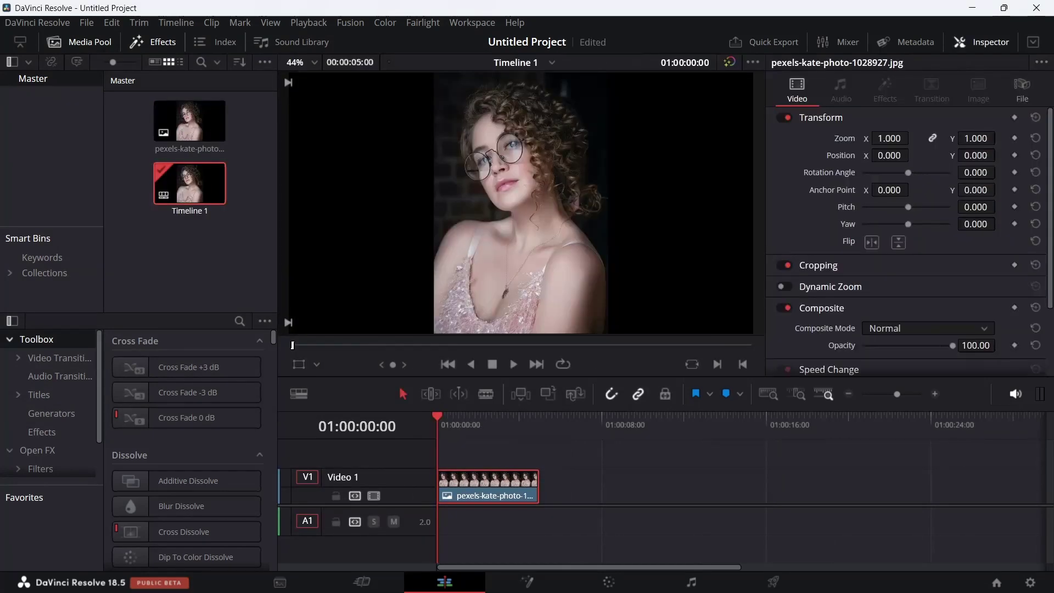
{"action": "left_click", "coordinate": [476, 420]}
{"action": "left_click_drag", "start_coordinate": [890, 138], "coordinate": [934, 138]}
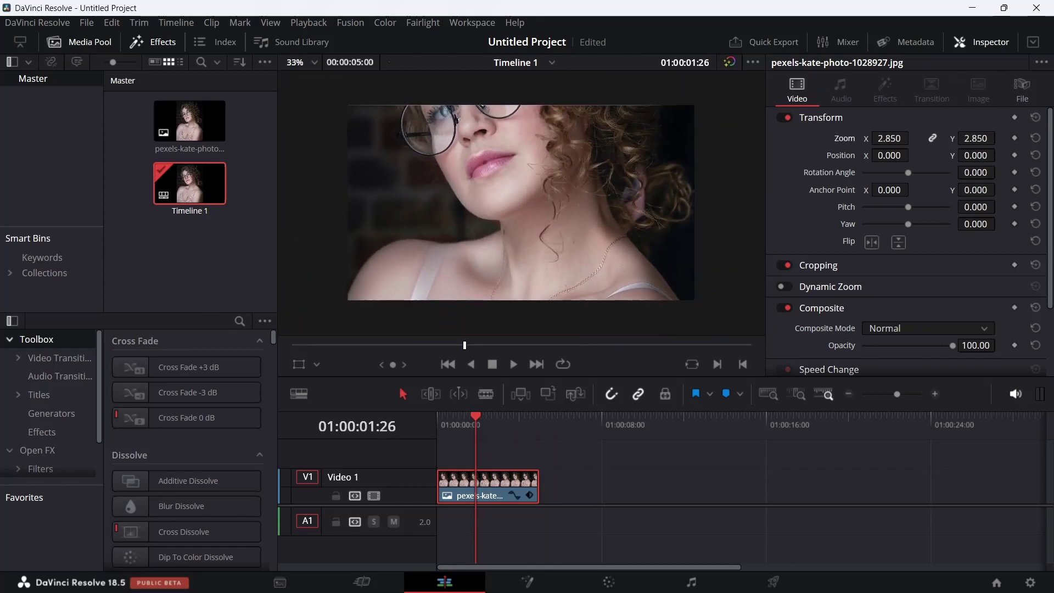
{"action": "left_click_drag", "start_coordinate": [934, 138], "coordinate": [914, 138]}
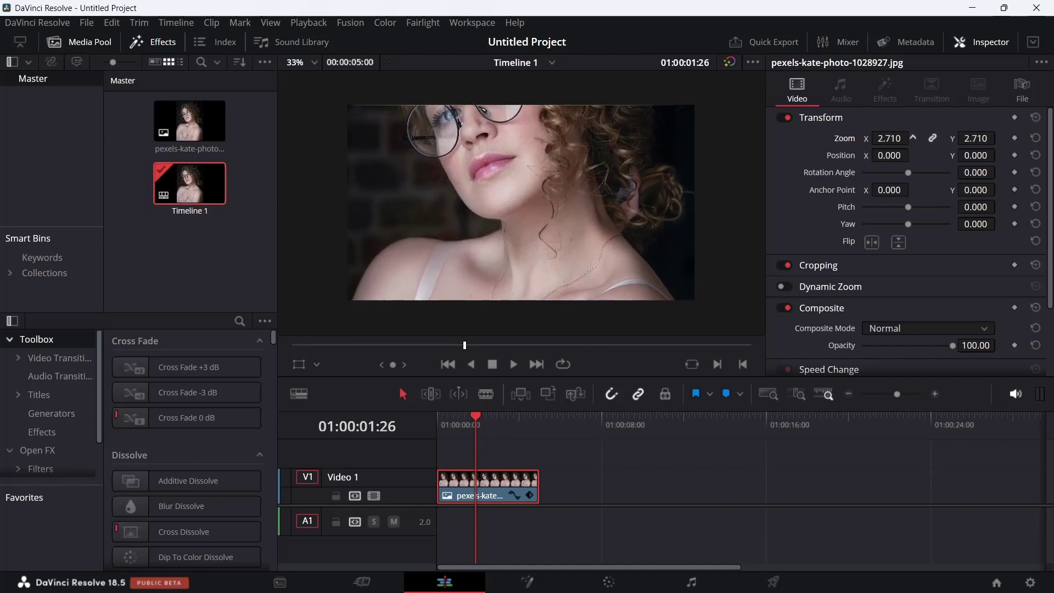
{"action": "left_click_drag", "start_coordinate": [977, 156], "coordinate": [996, 155]}
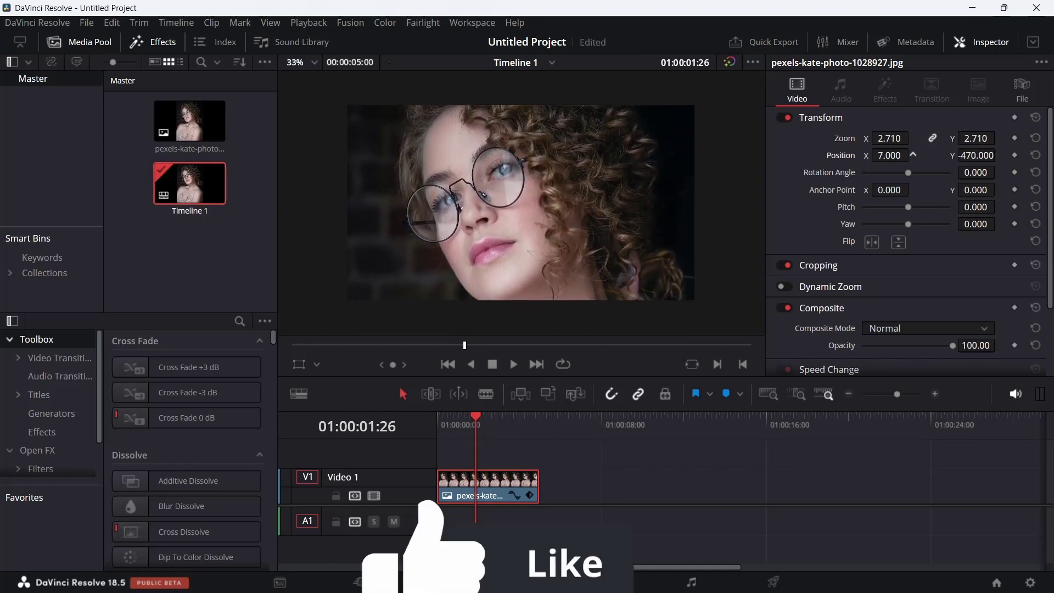
{"action": "left_click_drag", "start_coordinate": [889, 155], "coordinate": [881, 156]}
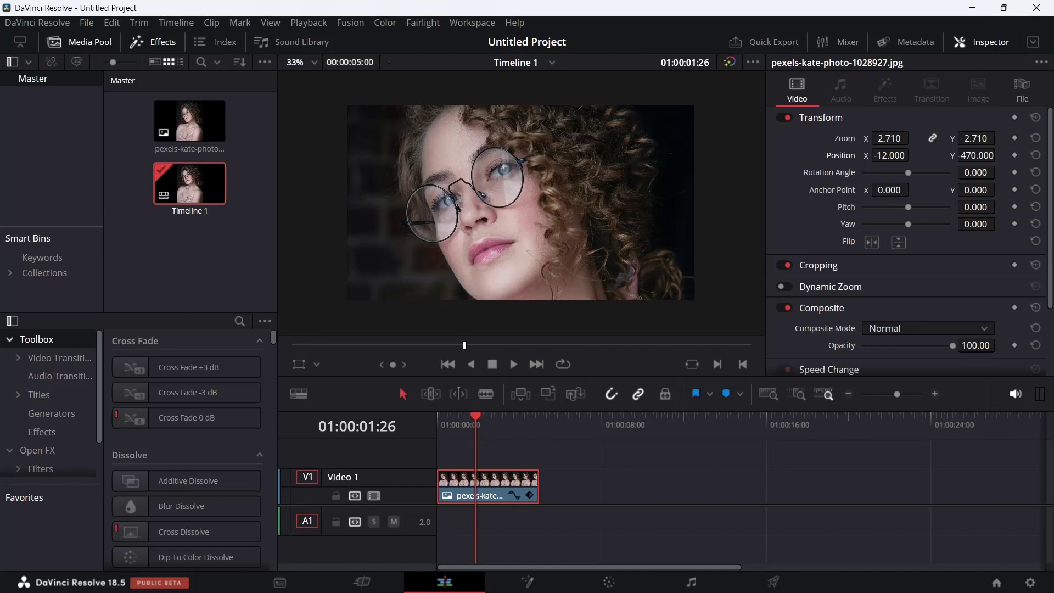
Convert the zoomed portrait clip on Video 1 into Fusion Clip 1
{"action": "right_click", "coordinate": [501, 486]}
{"action": "left_click", "coordinate": [527, 127]}
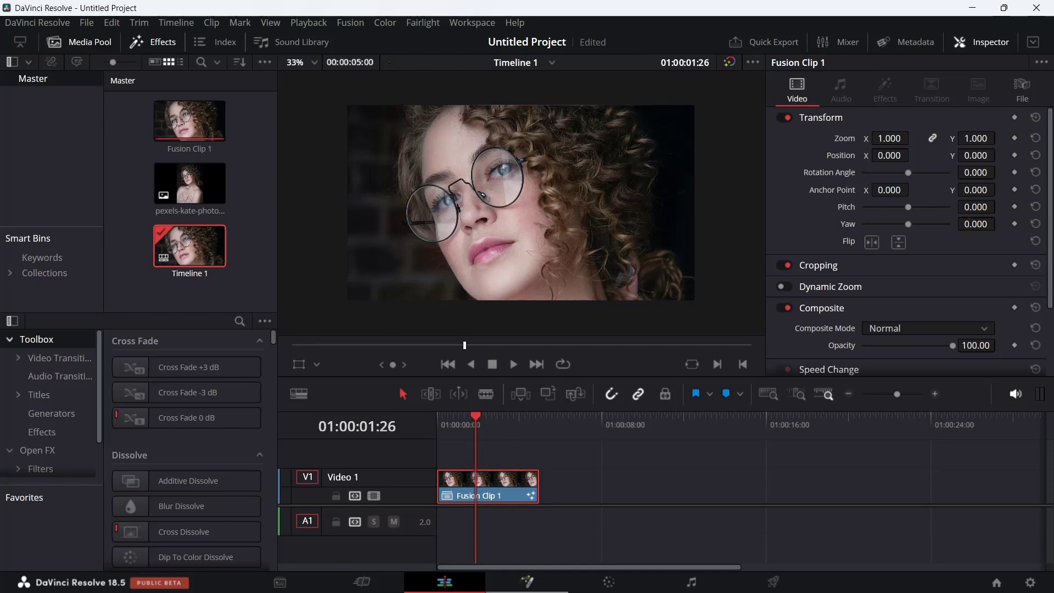
On the Fusion page, disconnect MediaOut1 and show MediaIn1 in a single large viewer
{"action": "left_click", "coordinate": [527, 582]}
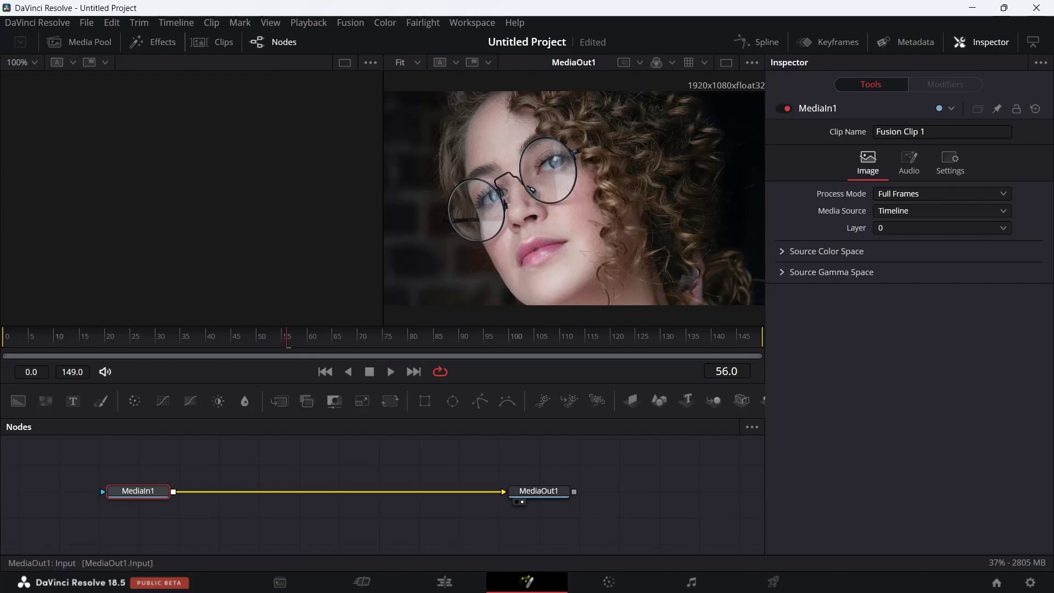
{"action": "left_click_drag", "start_coordinate": [503, 491], "coordinate": [450, 492]}
{"action": "left_click_drag", "start_coordinate": [539, 491], "coordinate": [619, 544]}
{"action": "left_click", "coordinate": [138, 491]}
{"action": "key", "text": "2"}
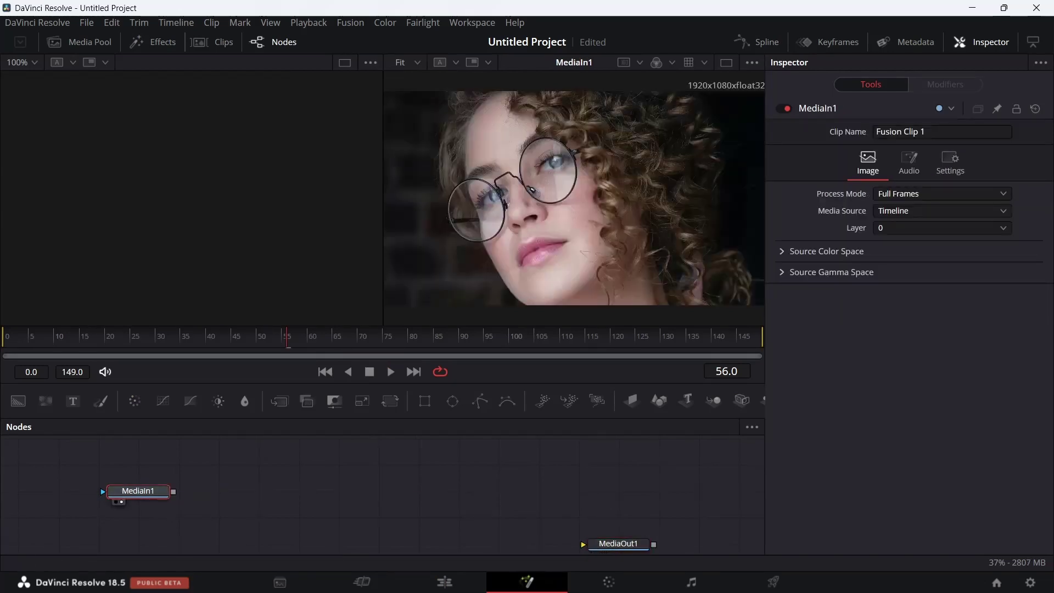
{"action": "key", "text": "ctrl+f"}
Add a Transform after MediaIn1 with size 2, flipped horizontally and shifted left
{"action": "left_click", "coordinate": [362, 401]}
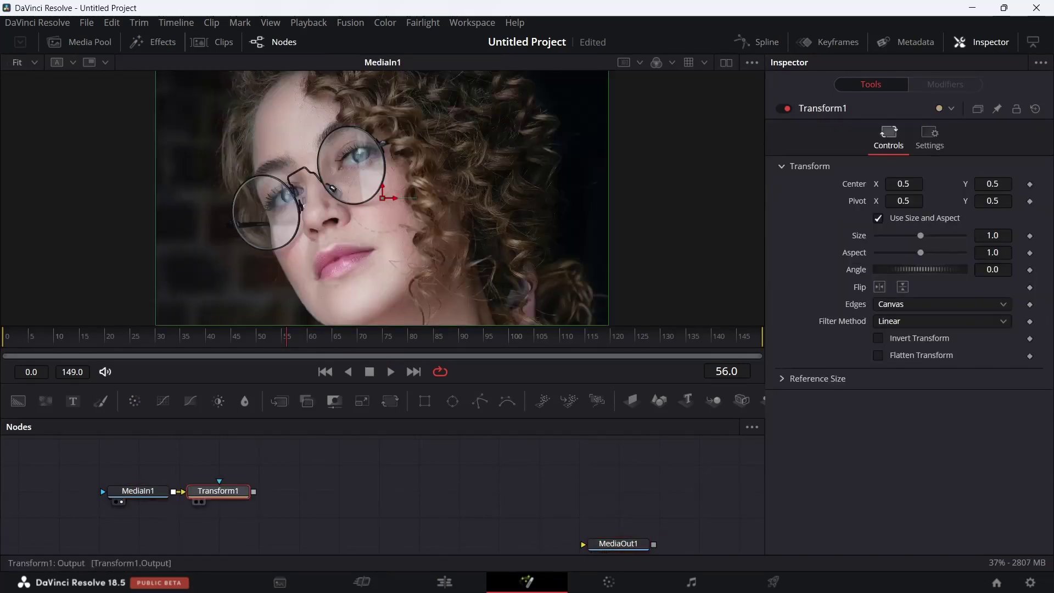
{"action": "left_click", "coordinate": [994, 236]}
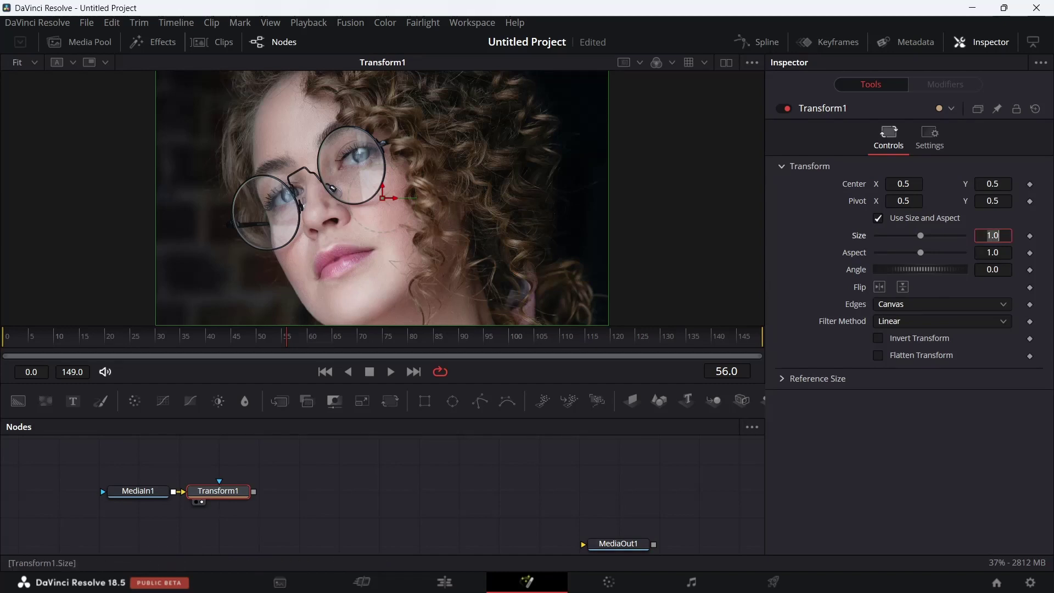
{"action": "type", "text": "2"}
{"action": "key", "text": "Return"}
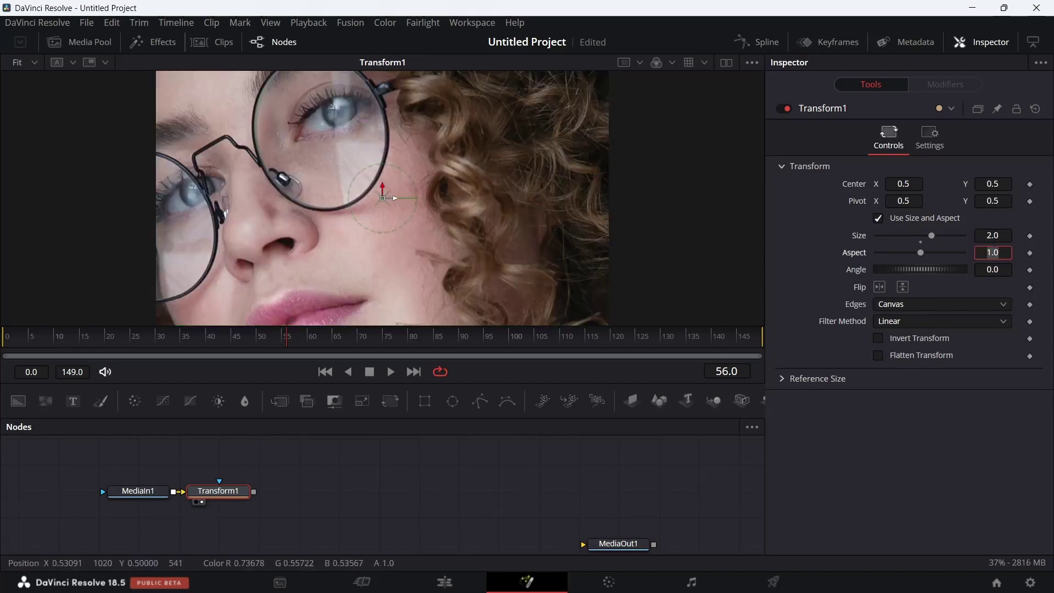
{"action": "mouse_move", "coordinate": [392, 197]}
{"action": "left_mouse_down"}
{"action": "mouse_move", "coordinate": [516, 132]}
{"action": "mouse_move", "coordinate": [506, 149]}
{"action": "mouse_move", "coordinate": [514, 167]}
{"action": "left_mouse_up"}
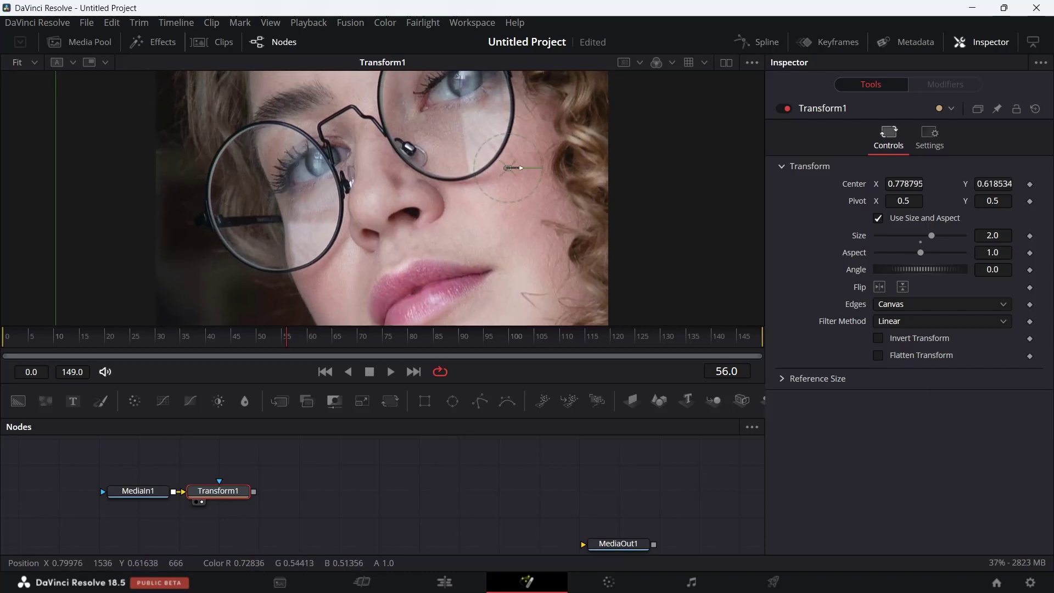
{"action": "scroll", "coordinate": [514, 167], "scroll_direction": "down", "scroll_amount": 3}
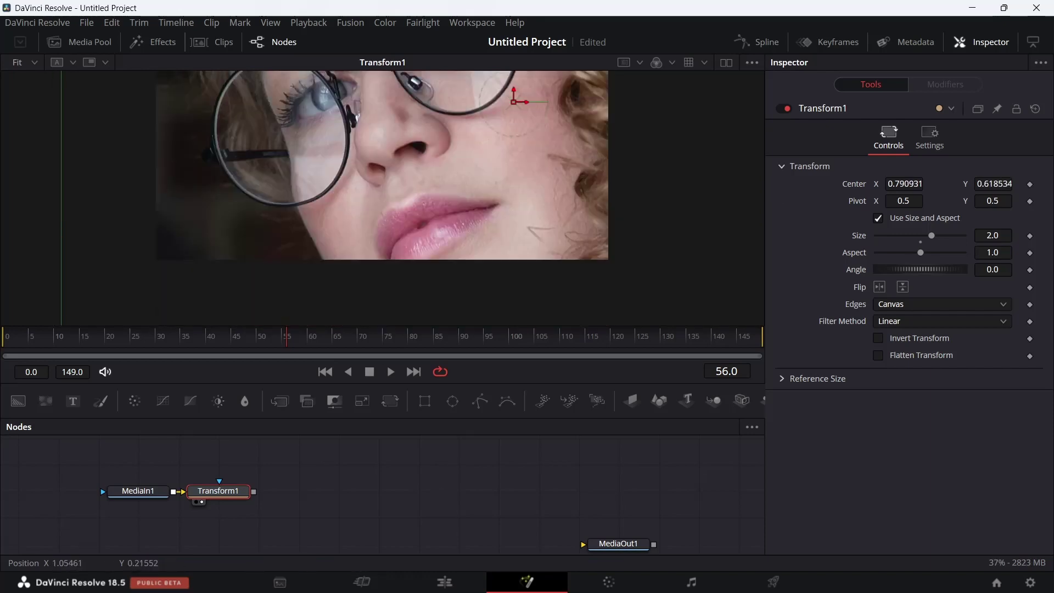
{"action": "left_click", "coordinate": [880, 287]}
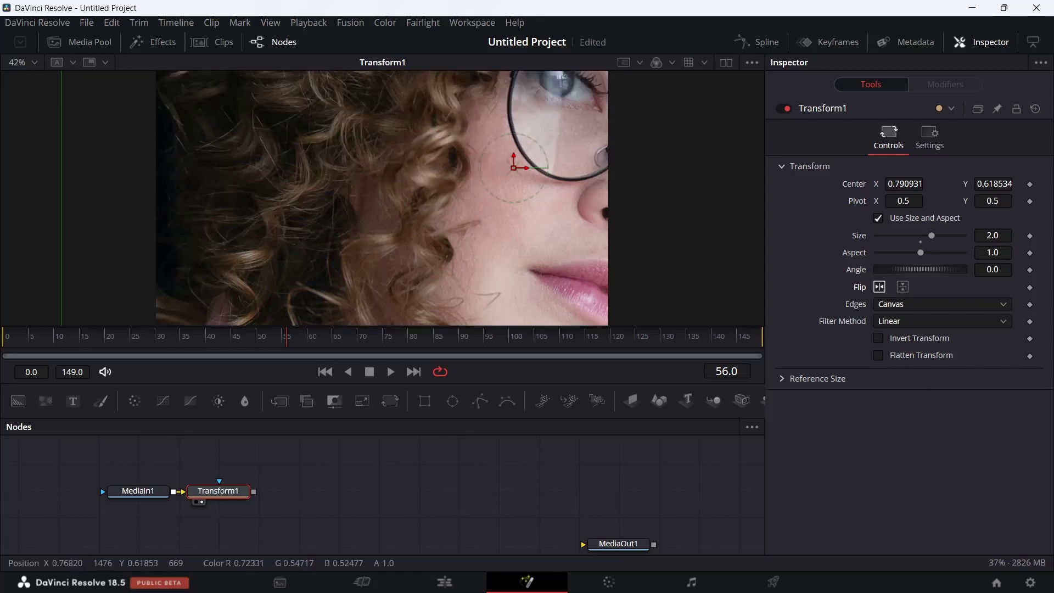
{"action": "left_click_drag", "start_coordinate": [264, 168], "coordinate": [229, 168]}
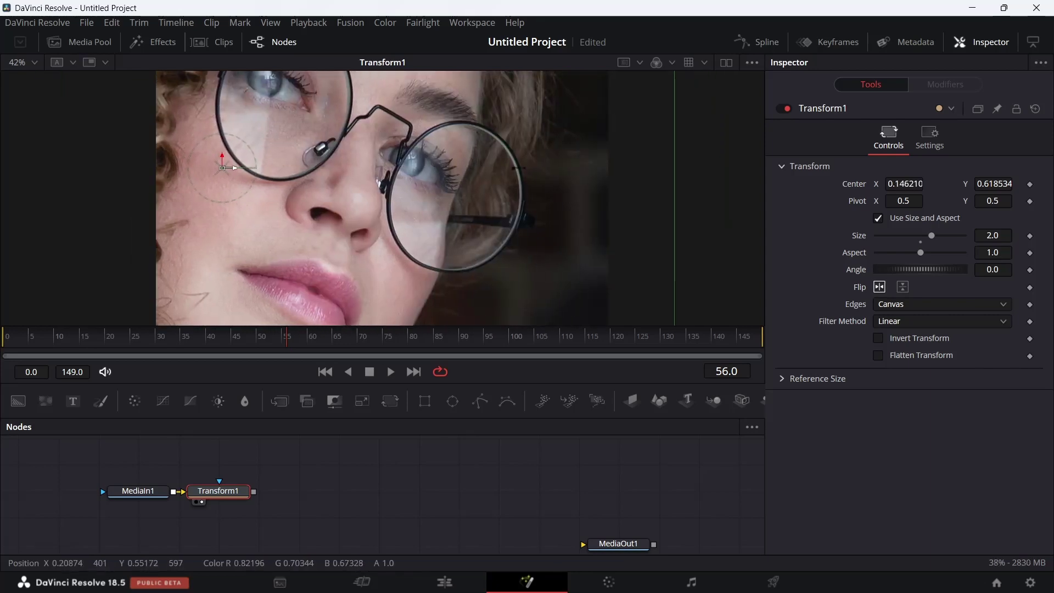
Keyframe the Transform's angle so it reaches 5 at the last frame
{"action": "scroll", "coordinate": [229, 135], "scroll_direction": "down", "scroll_amount": 2}
{"action": "left_click_drag", "start_coordinate": [287, 336], "coordinate": [737, 336]}
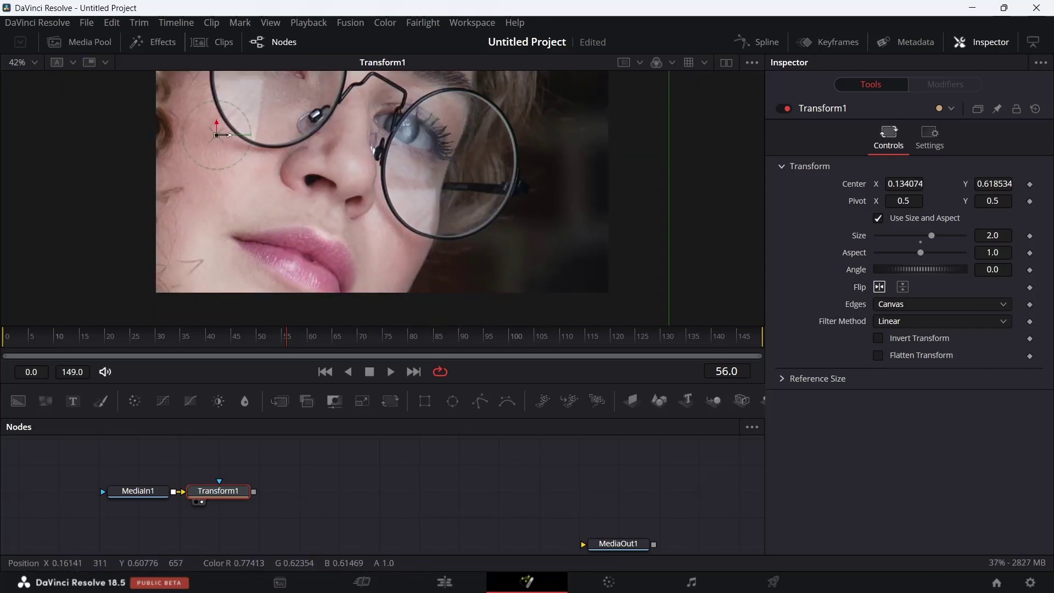
{"action": "right_click", "coordinate": [855, 270]}
{"action": "left_click", "coordinate": [879, 272]}
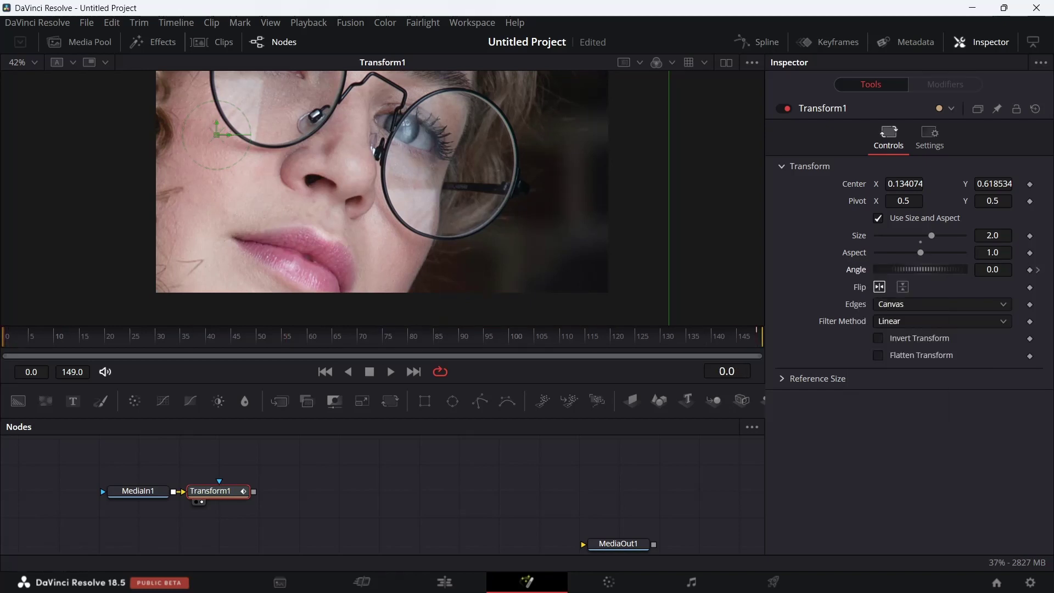
{"action": "type", "text": "5"}
{"action": "key", "text": "Tab"}
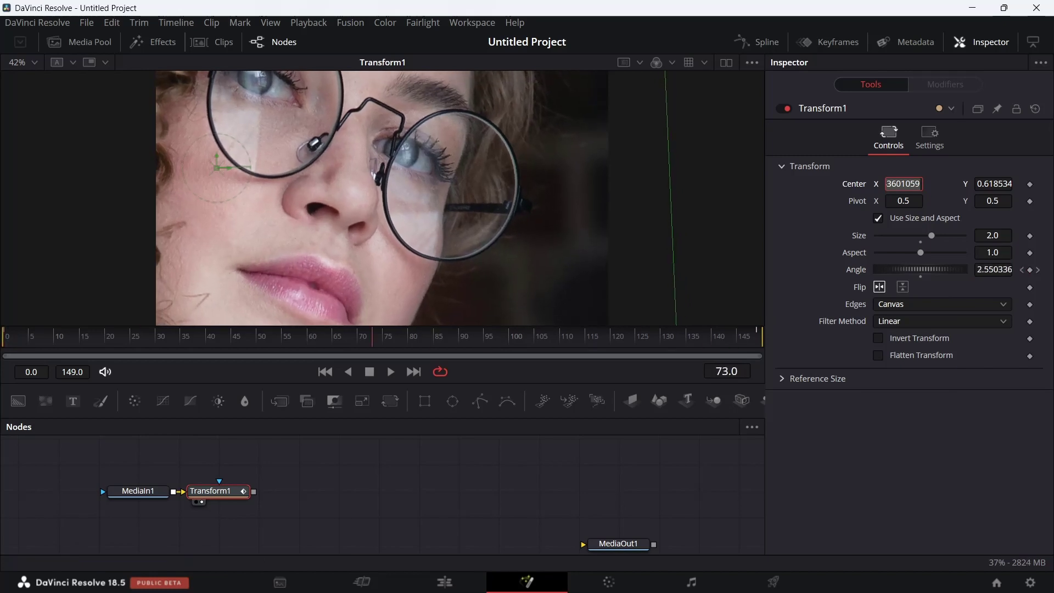
Add a fully desaturated ColorCorrector and a Directional Blur after the Transform
{"action": "left_click", "coordinate": [134, 401]}
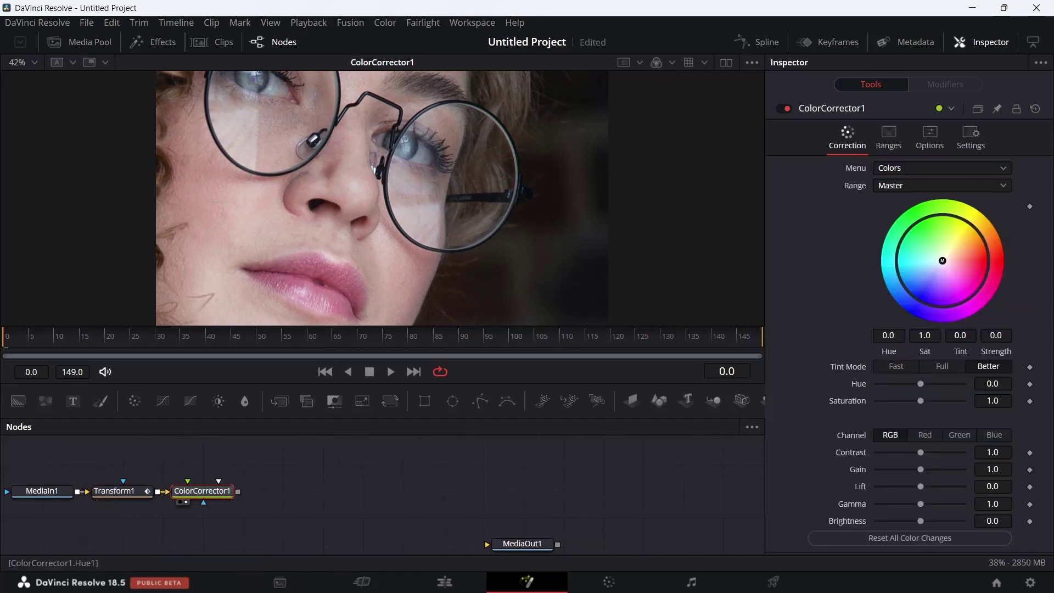
{"action": "left_click_drag", "start_coordinate": [921, 401], "coordinate": [877, 401]}
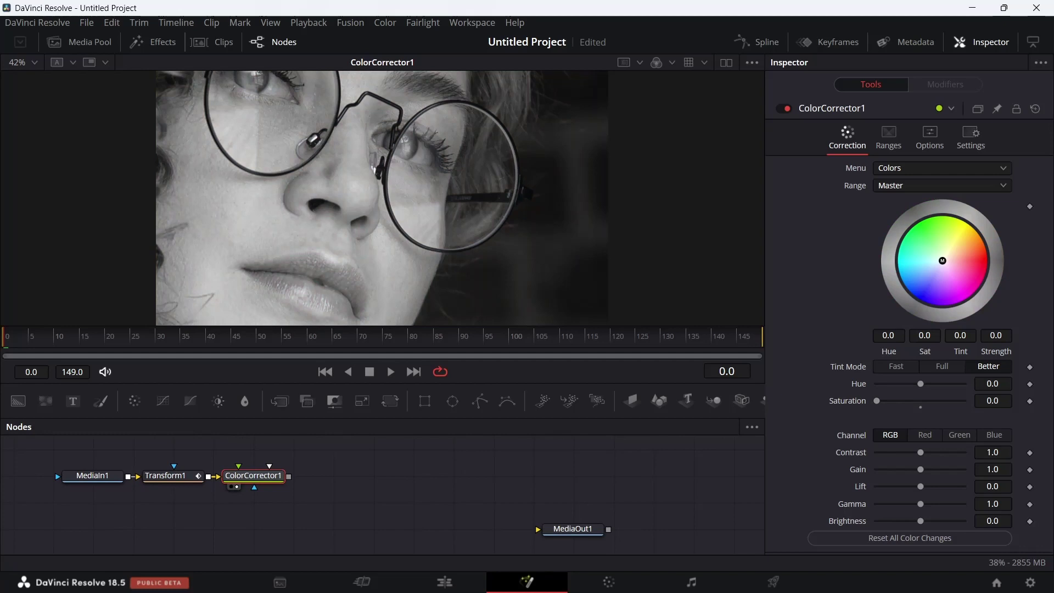
{"action": "key", "text": "shift+space"}
{"action": "type", "text": "dir"}
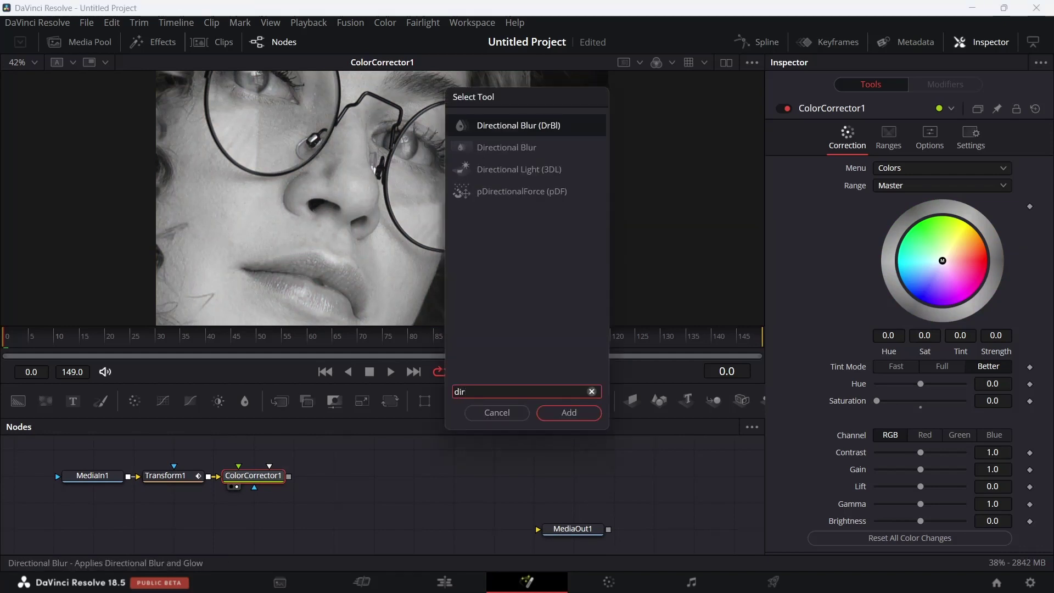
{"action": "key", "text": "Return"}
Set DirectionalBlur1's length to 0.02, passing through 0.1 and 0.04, while viewing its result
{"action": "left_click", "coordinate": [993, 203]}
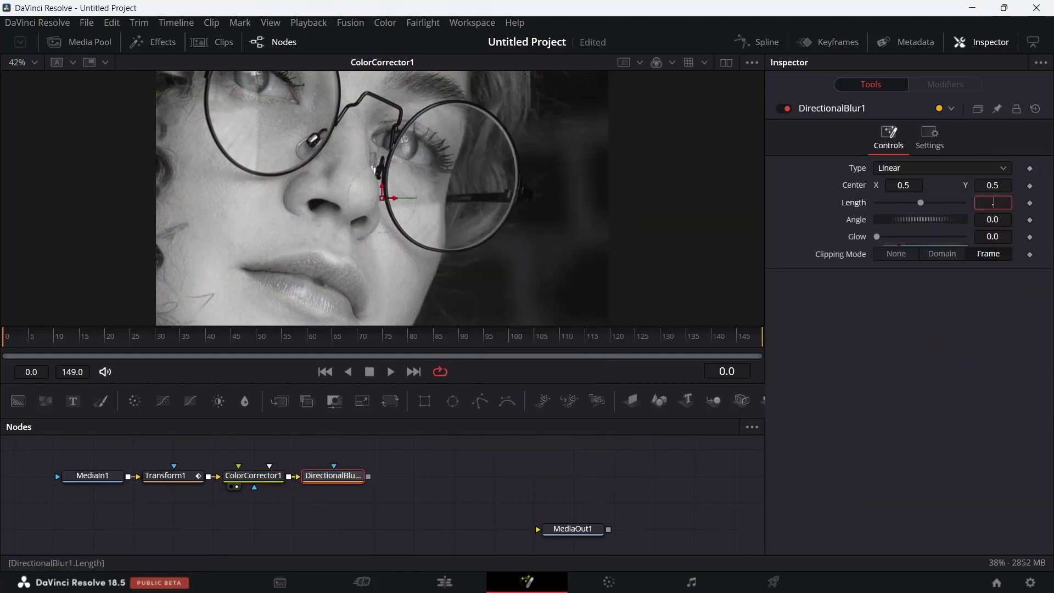
{"action": "type", "text": "1"}
{"action": "left_click", "coordinate": [994, 219]}
{"action": "left_click", "coordinate": [995, 203]}
{"action": "left_click", "coordinate": [311, 487]}
{"action": "left_click_drag", "start_coordinate": [965, 202], "coordinate": [921, 203]}
{"action": "left_click", "coordinate": [983, 203]}
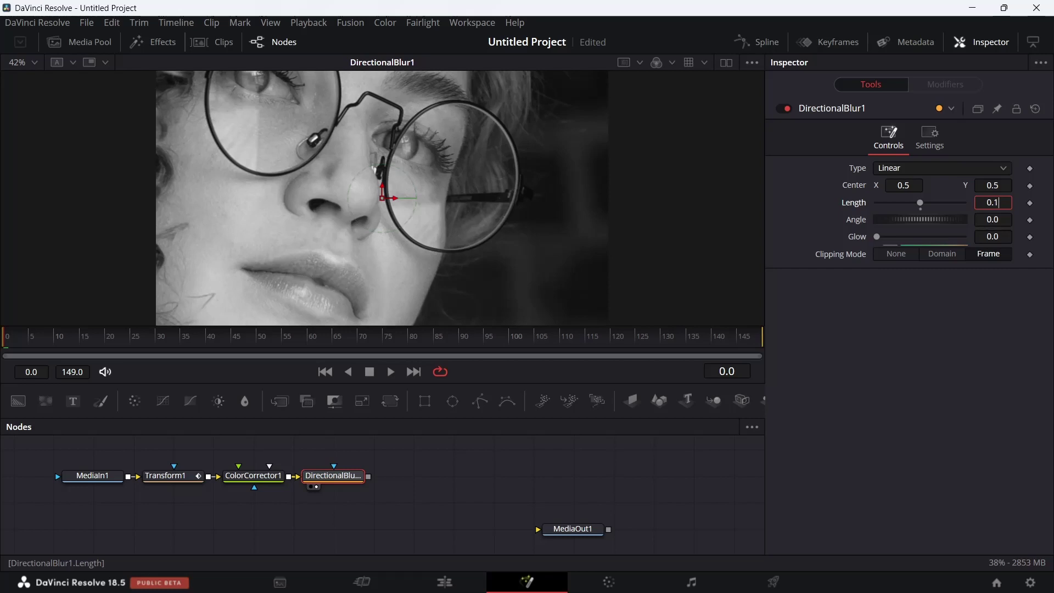
{"action": "key", "text": "Return"}
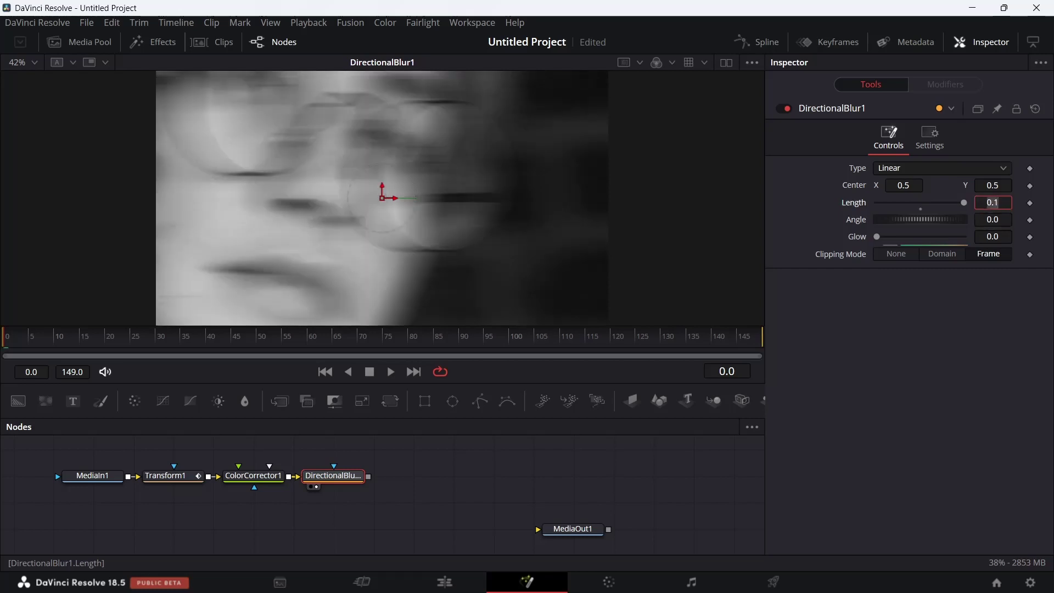
{"action": "type", "text": "04"}
{"action": "key", "text": "Tab"}
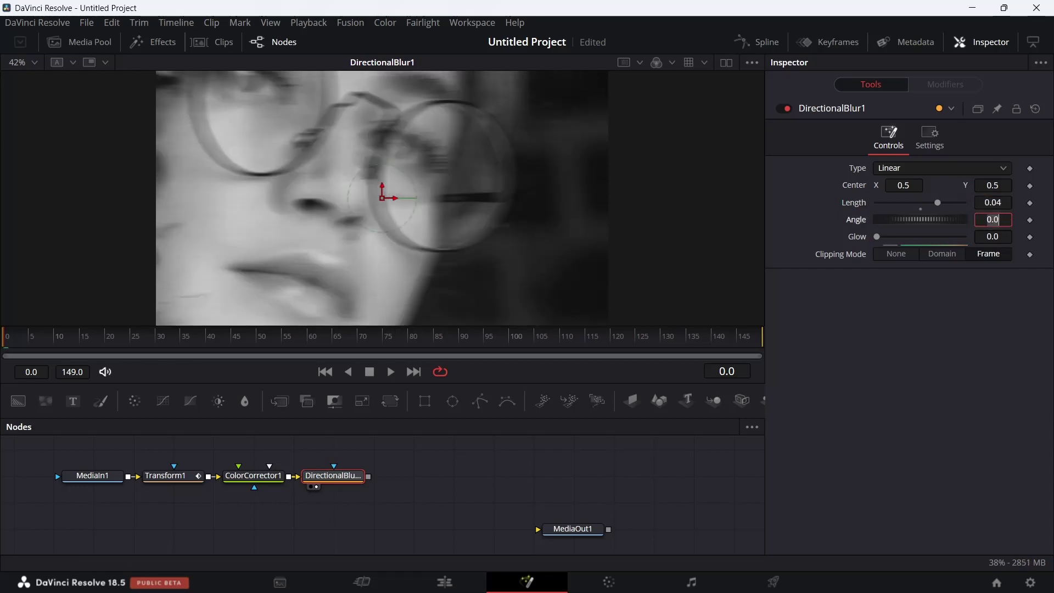
{"action": "left_click", "coordinate": [993, 203]}
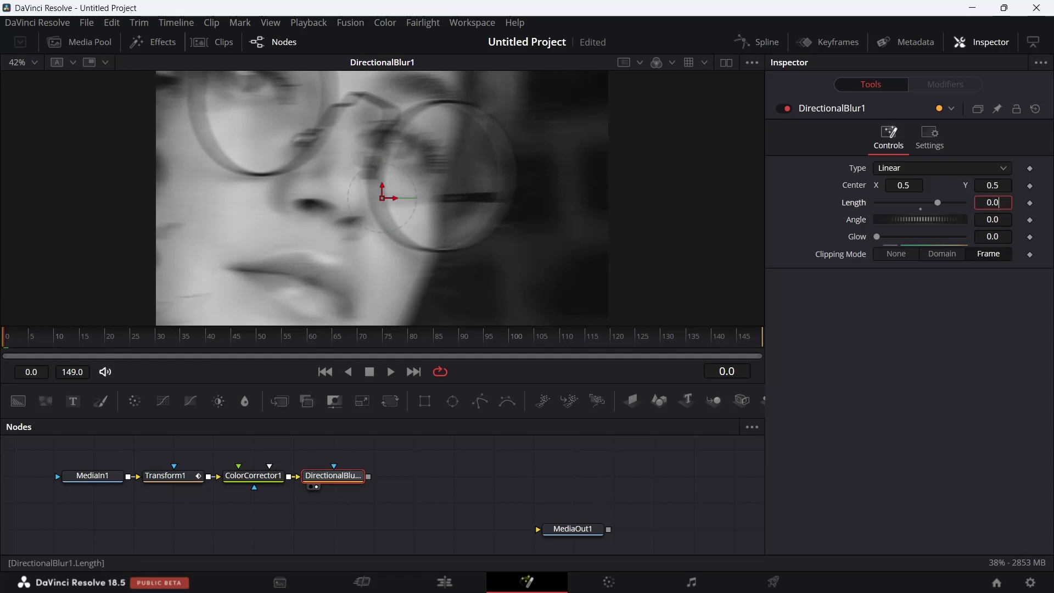
{"action": "type", "text": "2"}
{"action": "key", "text": "Tab"}
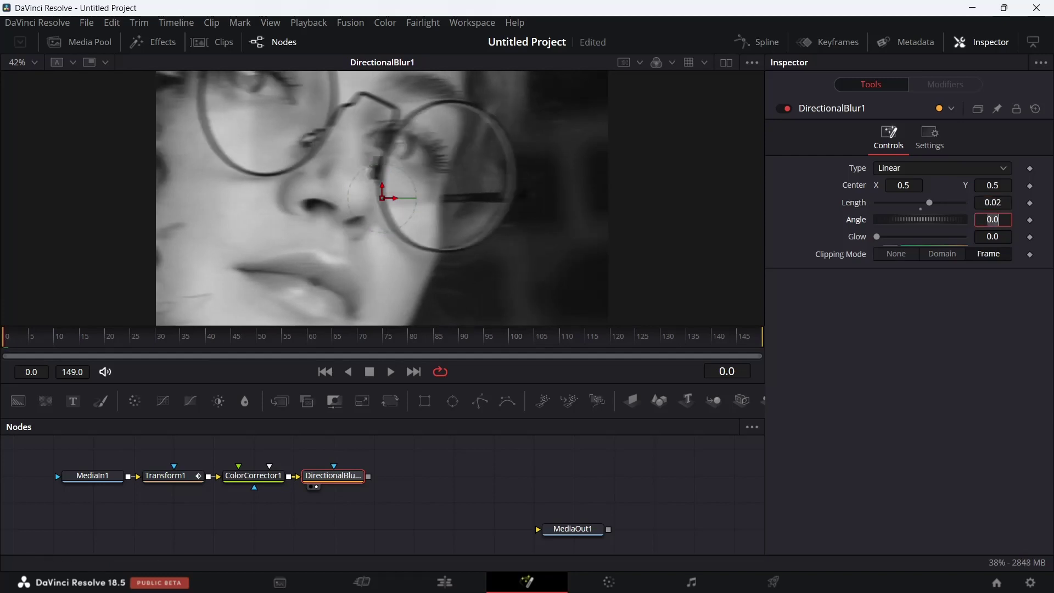
{"action": "scroll", "coordinate": [385, 494], "scroll_direction": "up", "scroll_amount": 2}
Add a Background node, view it, and rename it Bg
{"action": "left_click_drag", "start_coordinate": [19, 401], "coordinate": [100, 464]}
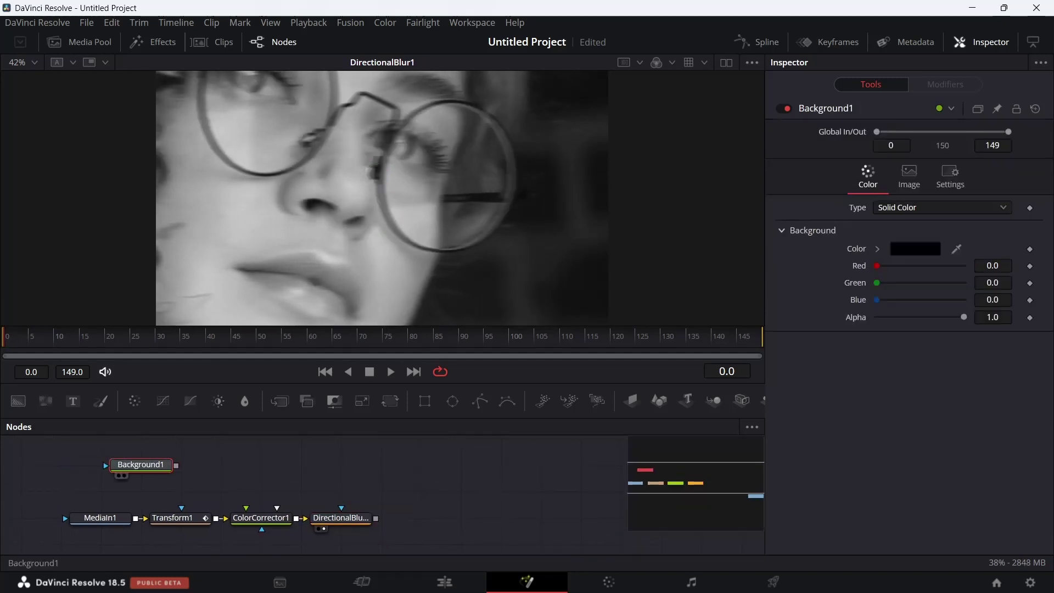
{"action": "key", "text": "1"}
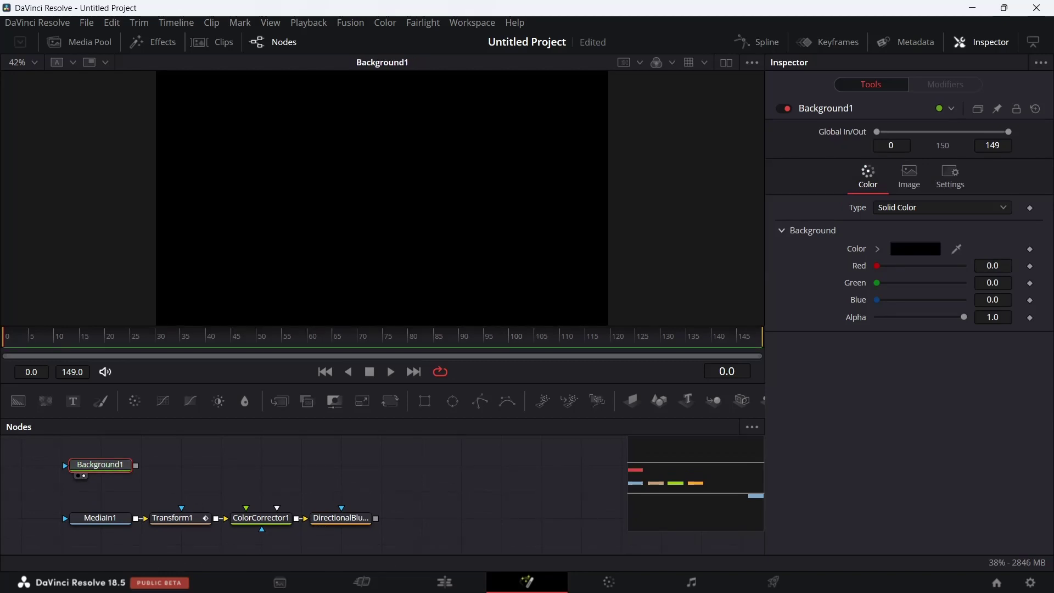
{"action": "key", "text": "F2"}
{"action": "type", "text": "Bg"}
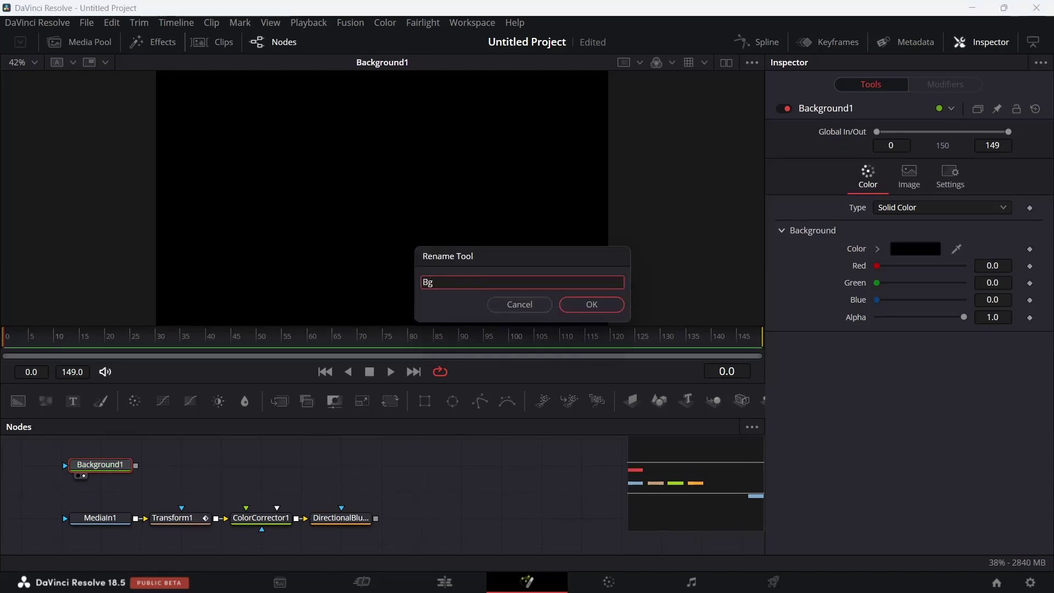
{"action": "key", "text": "Return"}
Tune Bg's colour from lavender to a pale dusty pink by lowering blue
{"action": "left_click", "coordinate": [984, 265]}
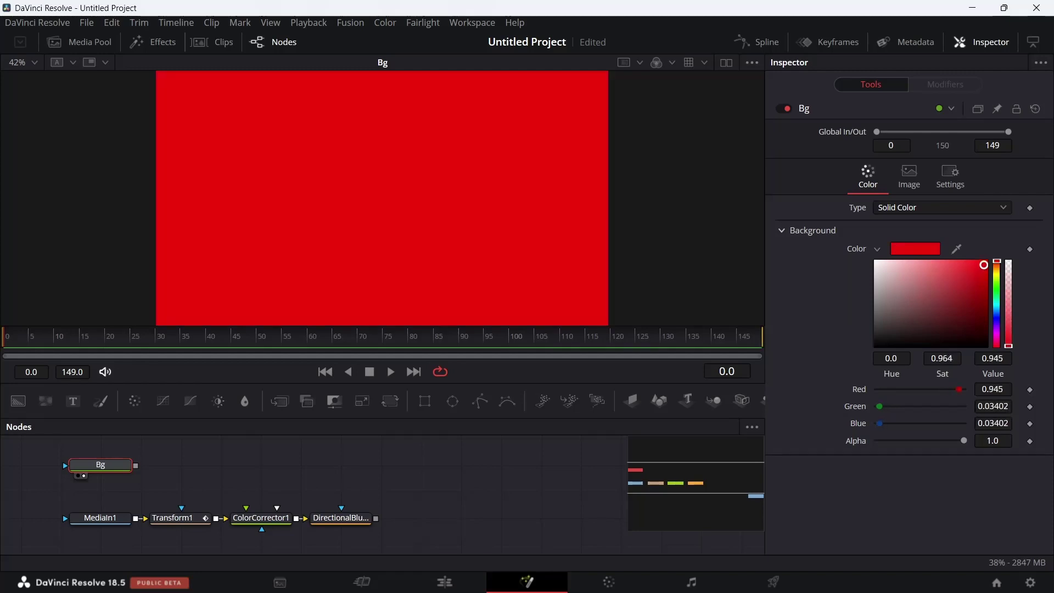
{"action": "mouse_move", "coordinate": [997, 263]}
{"action": "left_mouse_down"}
{"action": "mouse_move", "coordinate": [996, 313]}
{"action": "mouse_move", "coordinate": [997, 303]}
{"action": "left_mouse_up"}
{"action": "left_click", "coordinate": [904, 263]}
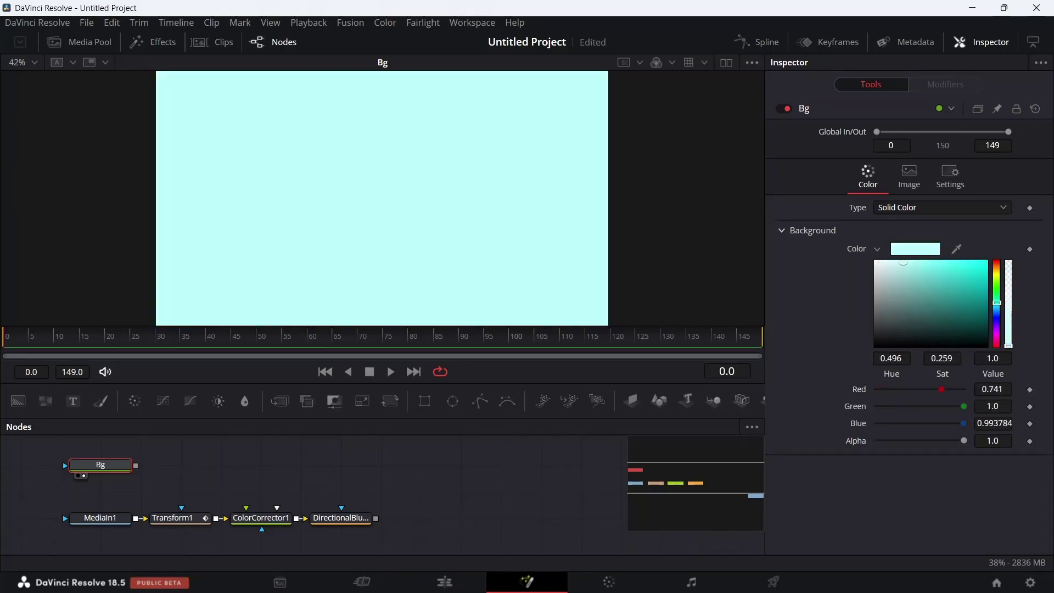
{"action": "left_click_drag", "start_coordinate": [913, 262], "coordinate": [894, 262]}
{"action": "left_click_drag", "start_coordinate": [997, 303], "coordinate": [997, 325]}
{"action": "left_click_drag", "start_coordinate": [894, 262], "coordinate": [902, 262]}
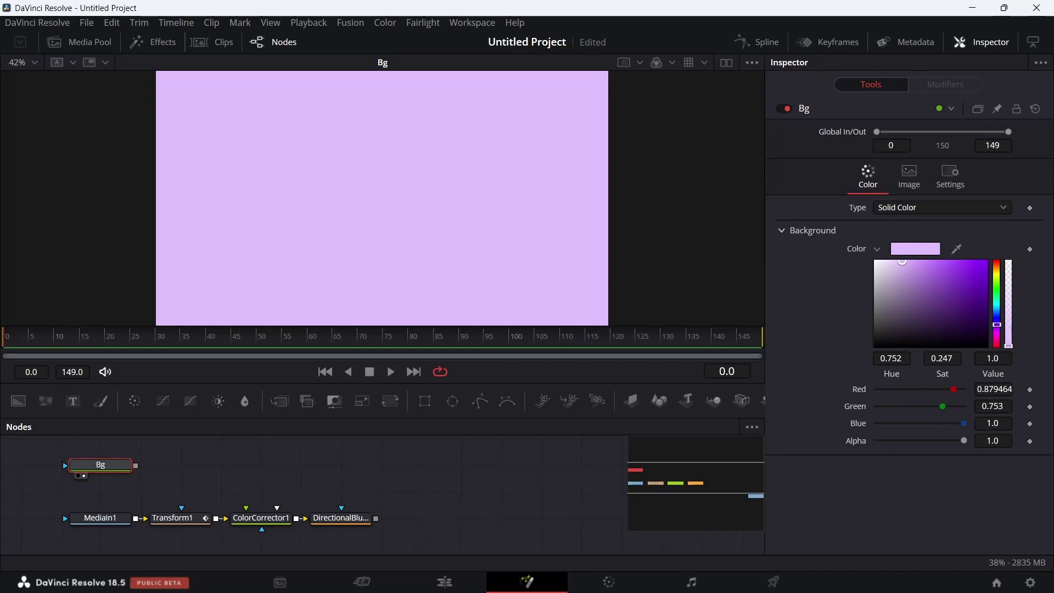
{"action": "left_click_drag", "start_coordinate": [964, 424], "coordinate": [944, 424]}
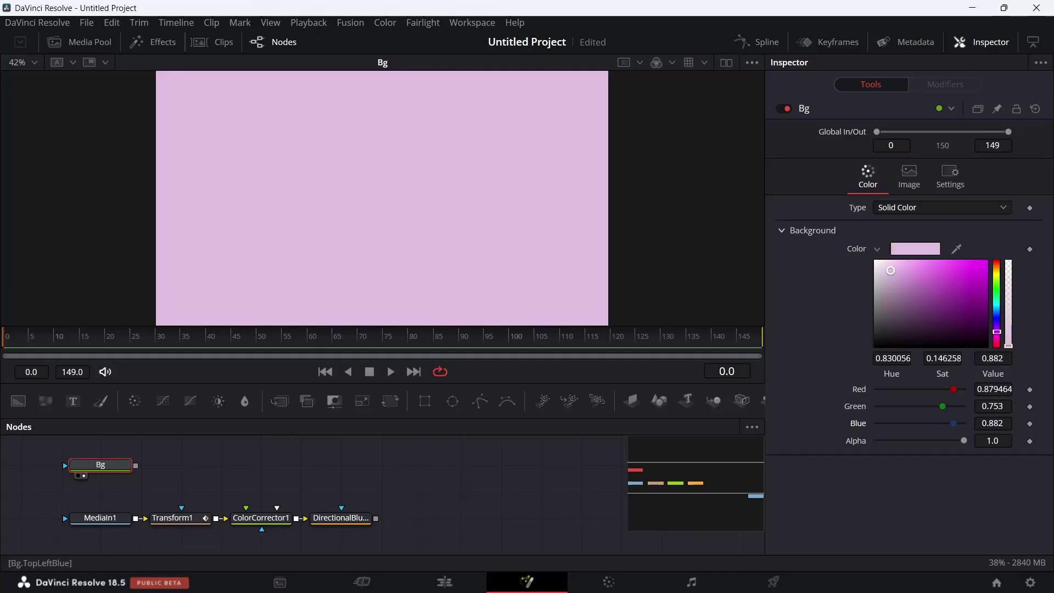
Delete the stray Transform2 node and add a Merge node to the comp
{"action": "left_click", "coordinate": [390, 401]}
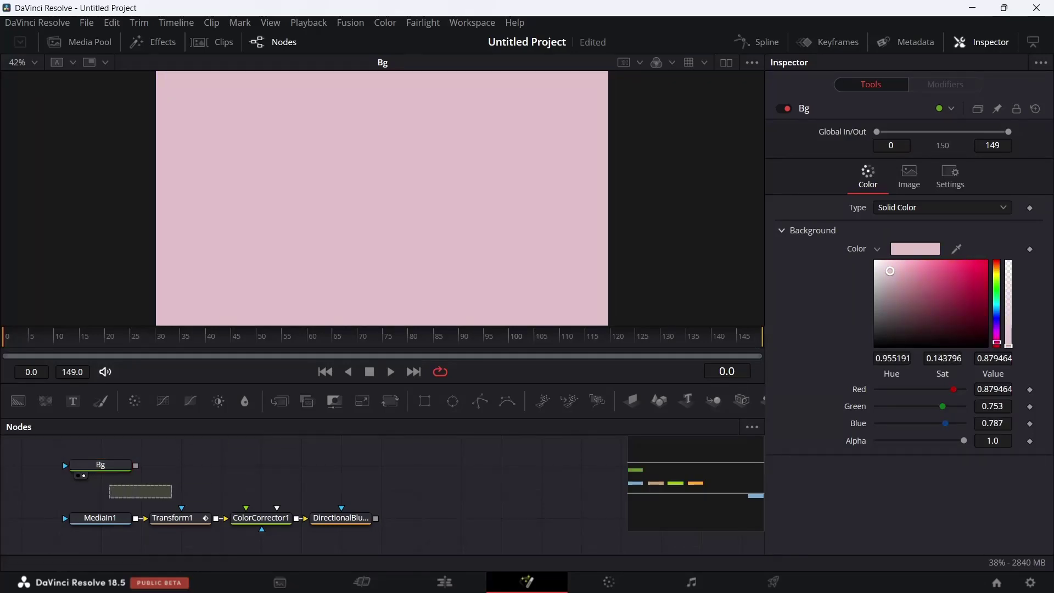
{"action": "right_click", "coordinate": [261, 465]}
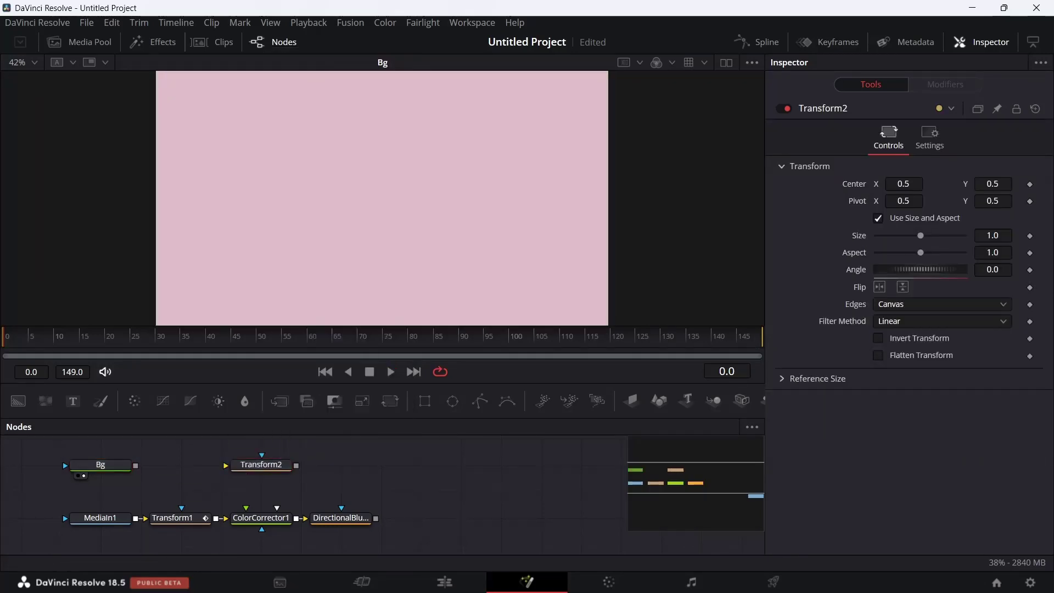
{"action": "left_click", "coordinate": [262, 465]}
{"action": "key", "text": "Delete"}
{"action": "left_click", "coordinate": [279, 401]}
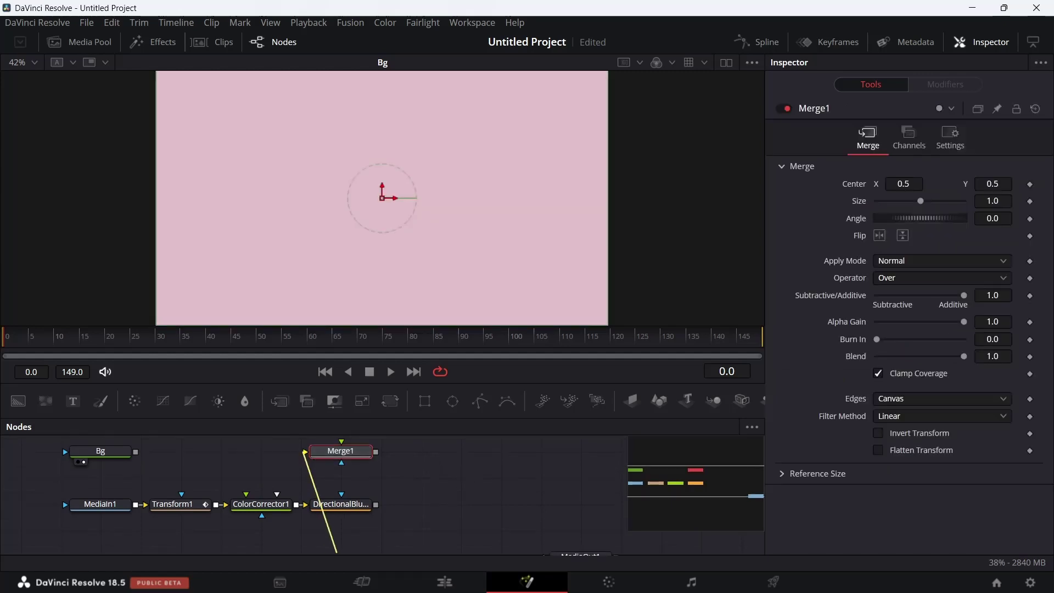
Connect Bg into Merge1, view Merge1, and set its blend to 0.7
{"action": "left_click_drag", "start_coordinate": [342, 460], "coordinate": [376, 504]}
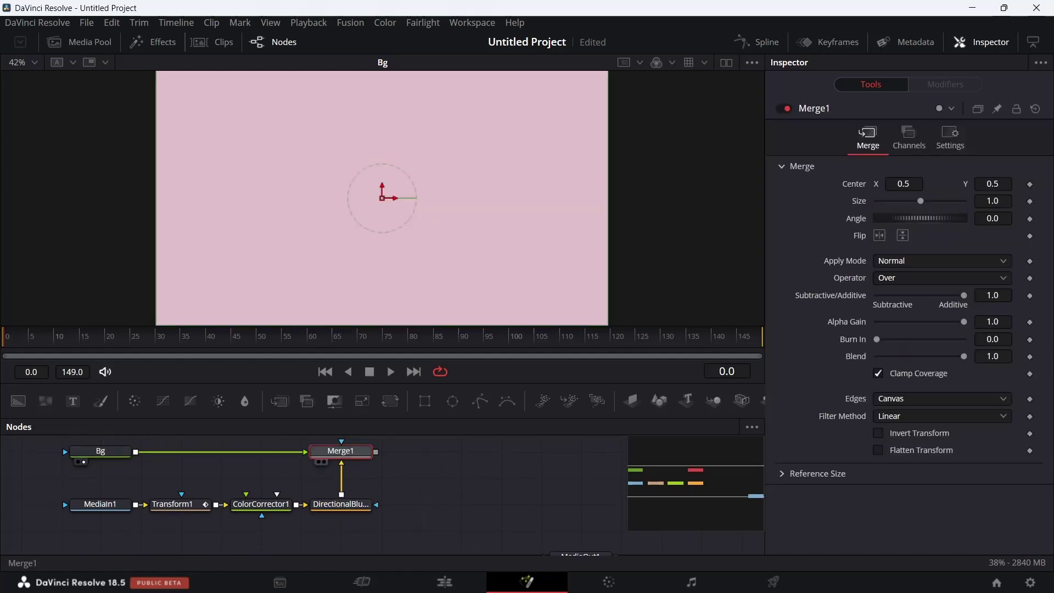
{"action": "key", "text": "1"}
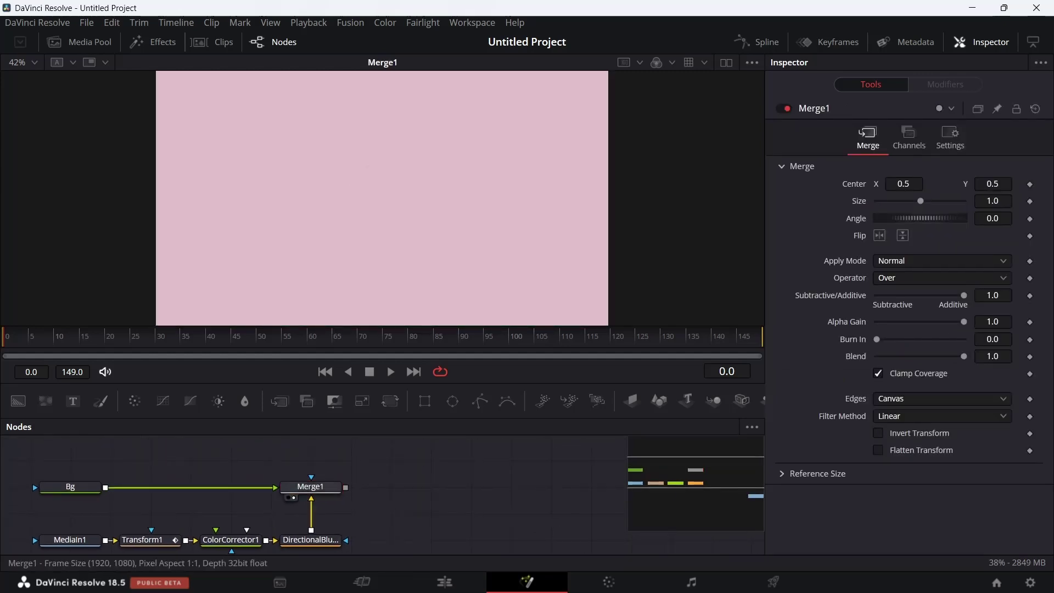
{"action": "left_click_drag", "start_coordinate": [964, 356], "coordinate": [937, 357]}
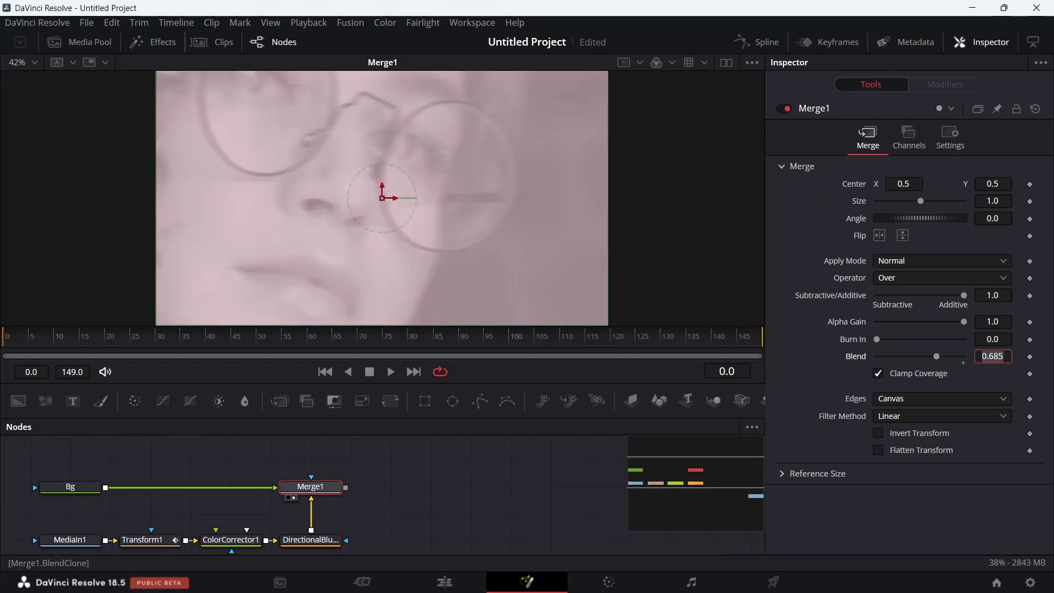
{"action": "key", "text": "Return"}
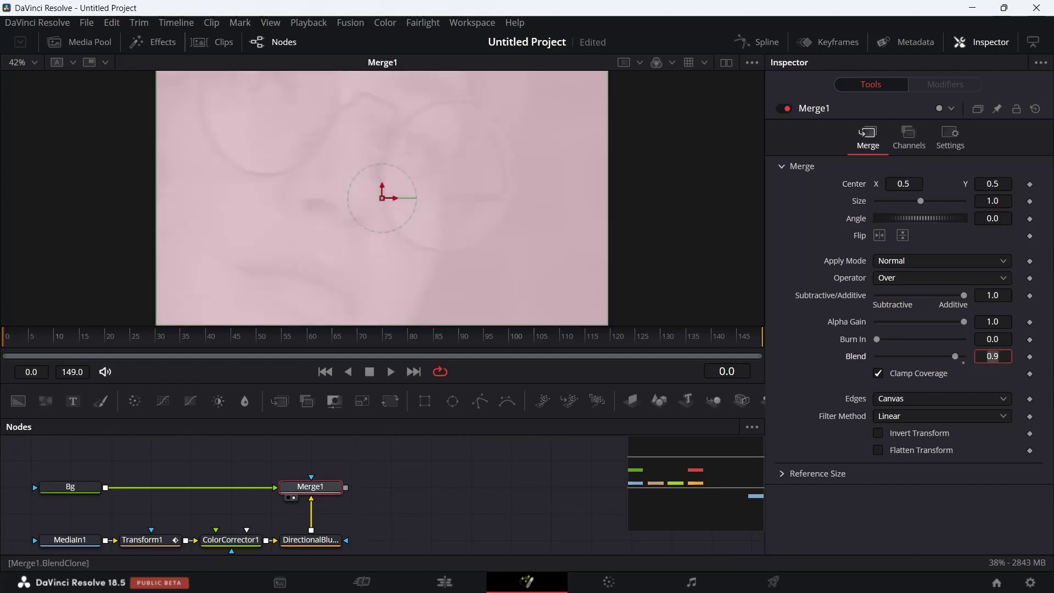
{"action": "type", "text": ".7"}
{"action": "key", "text": "Tab"}
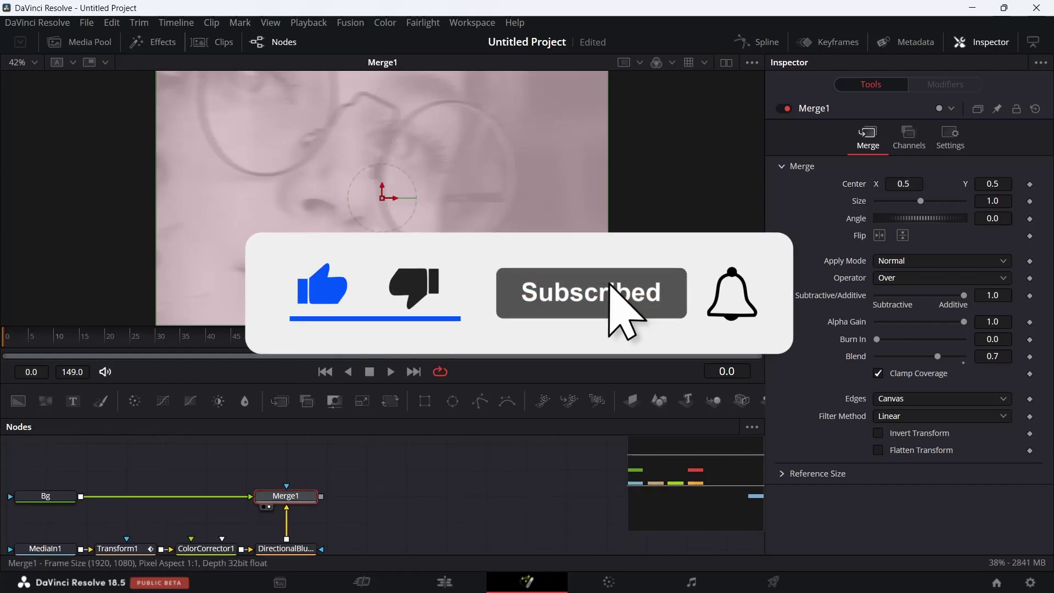
{"action": "left_click", "coordinate": [207, 522]}
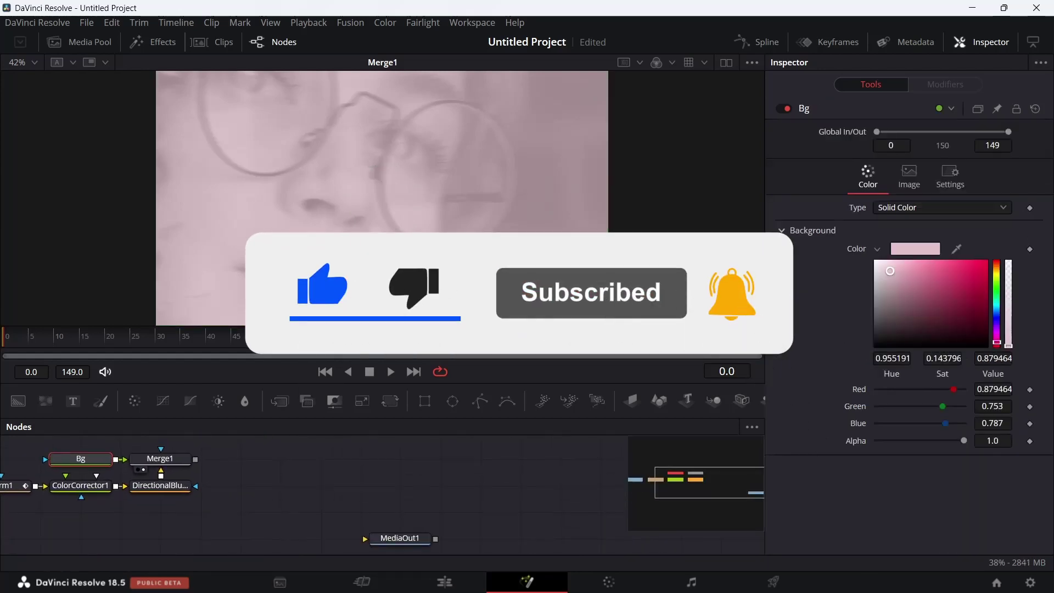
Paste a copy of MediaIn1 as MediaIn1_1 above the other nodes
{"action": "left_click", "coordinate": [667, 549]}
{"action": "key", "text": "ctrl+f"}
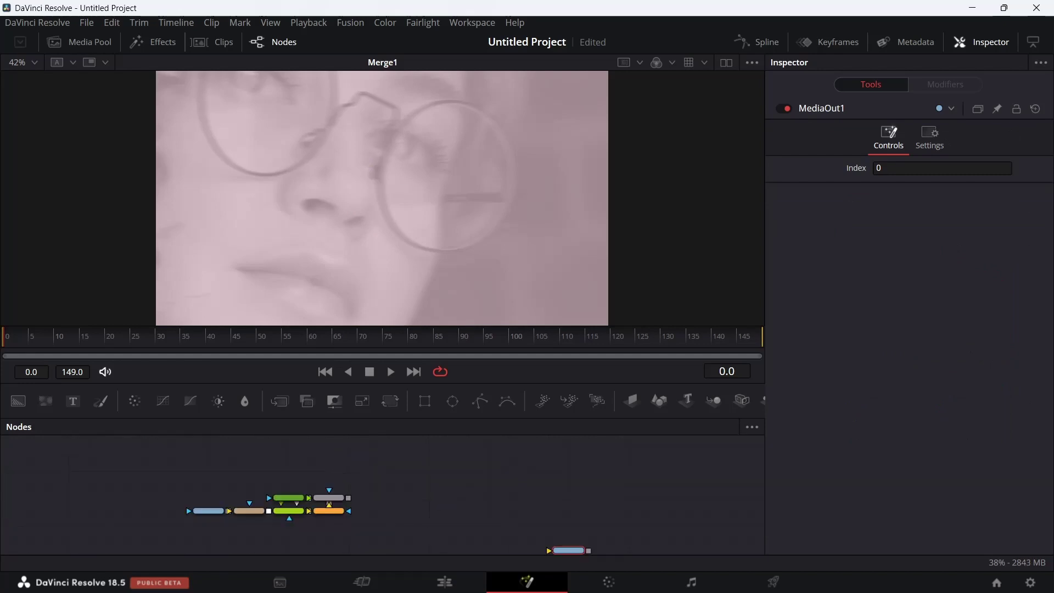
{"action": "left_click", "coordinate": [64, 478]}
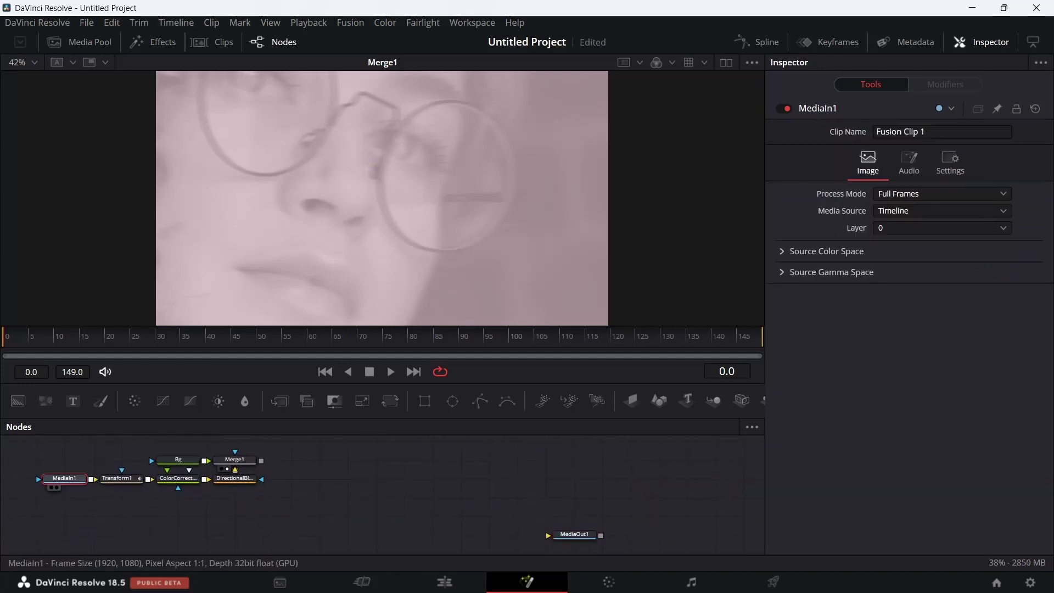
{"action": "left_click_drag", "start_coordinate": [55, 494], "coordinate": [65, 526]}
{"action": "scroll", "coordinate": [165, 516], "scroll_direction": "up", "scroll_amount": 2}
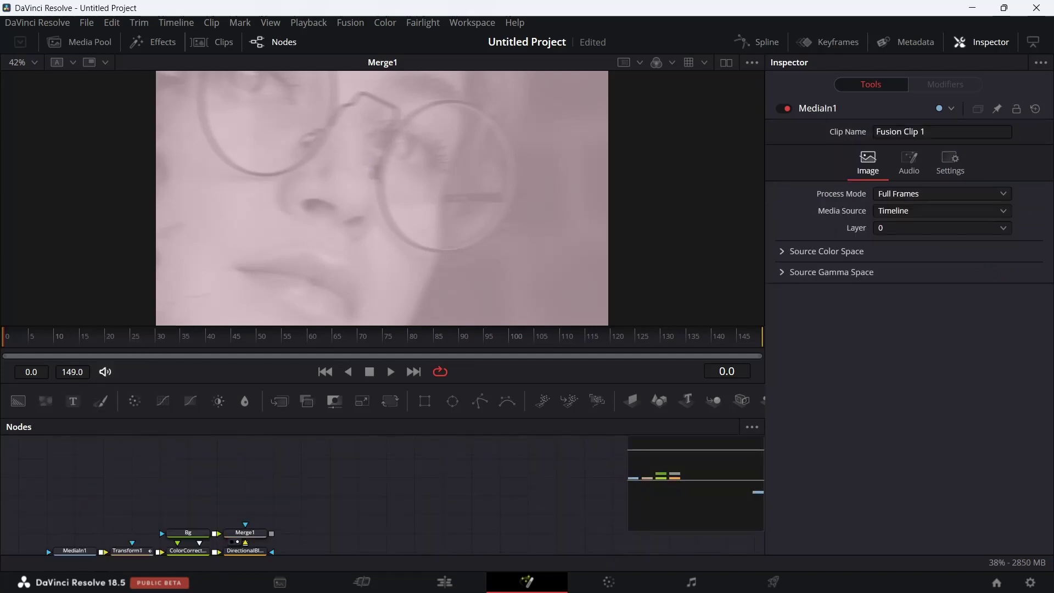
{"action": "key", "text": "ctrl+v"}
{"action": "scroll", "coordinate": [165, 494], "scroll_direction": "down", "scroll_amount": 2}
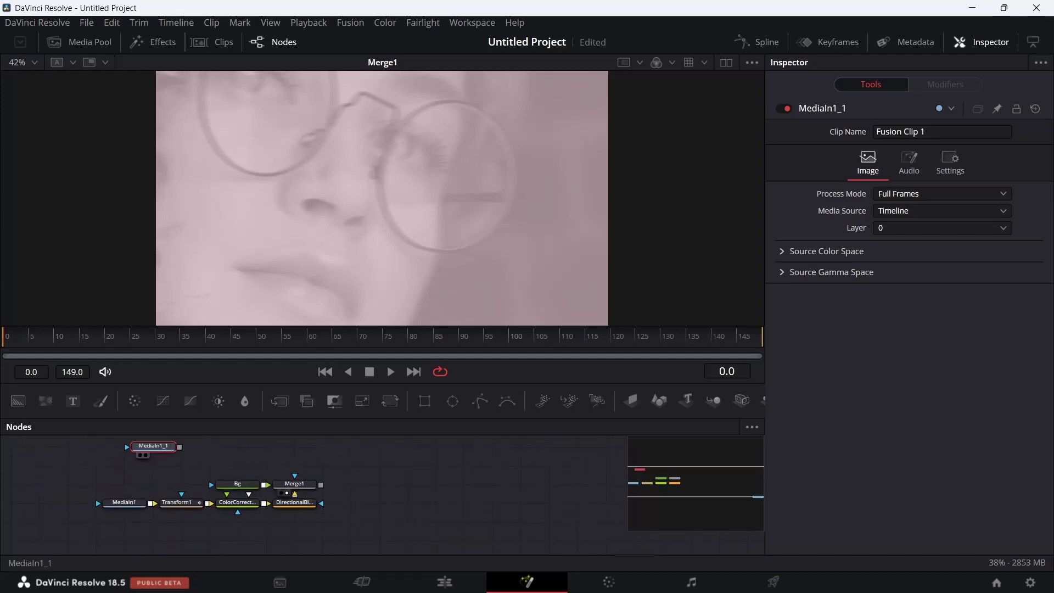
{"action": "scroll", "coordinate": [165, 494], "scroll_direction": "up", "scroll_amount": 2}
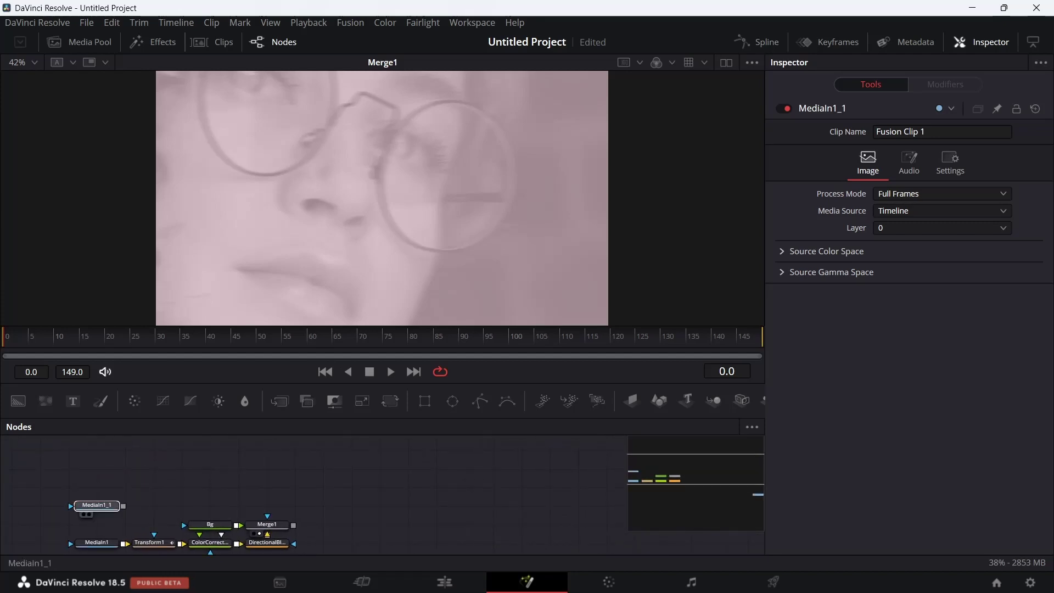
{"action": "left_click_drag", "start_coordinate": [96, 507], "coordinate": [97, 486]}
Mask MediaIn1_1 with an enlarged, left-shifted Ellipse1 at soft edge 0.1 and insert a Transform
{"action": "left_click", "coordinate": [452, 401]}
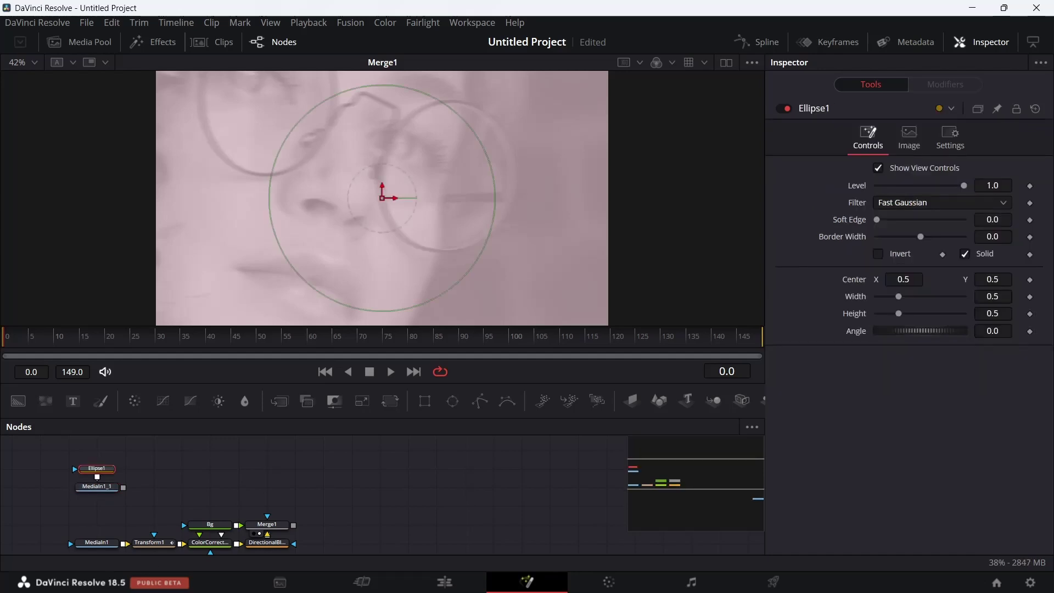
{"action": "left_click_drag", "start_coordinate": [231, 503], "coordinate": [74, 435]}
{"action": "left_click", "coordinate": [97, 472]}
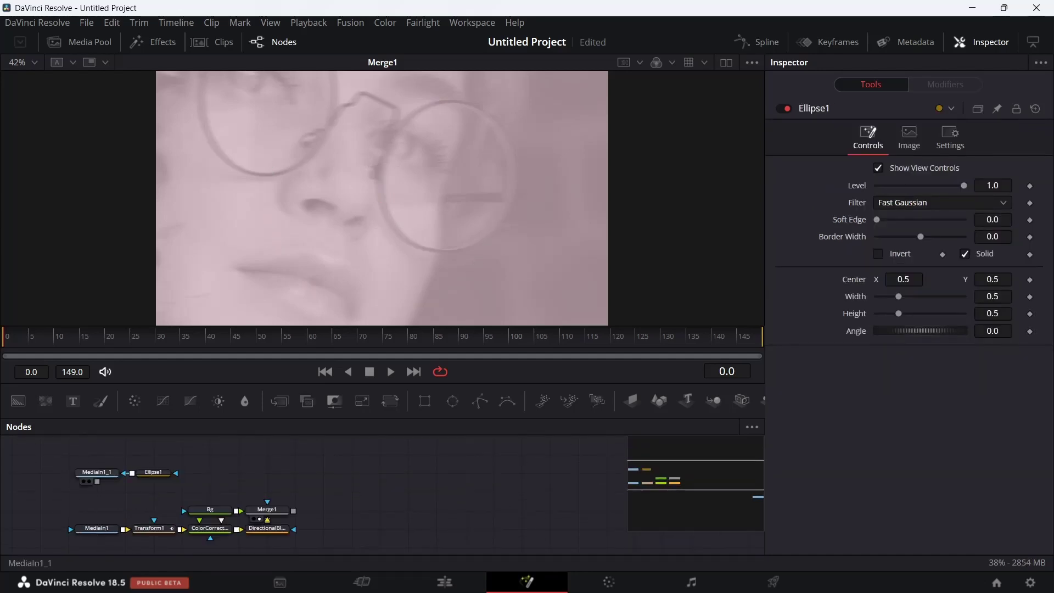
{"action": "key", "text": "1"}
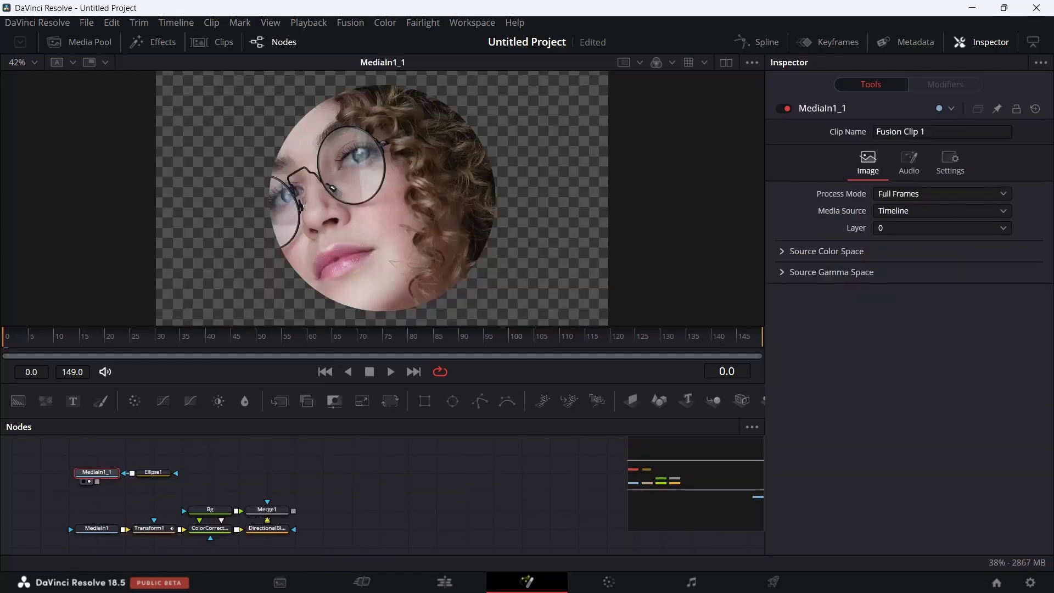
{"action": "left_click", "coordinate": [154, 472]}
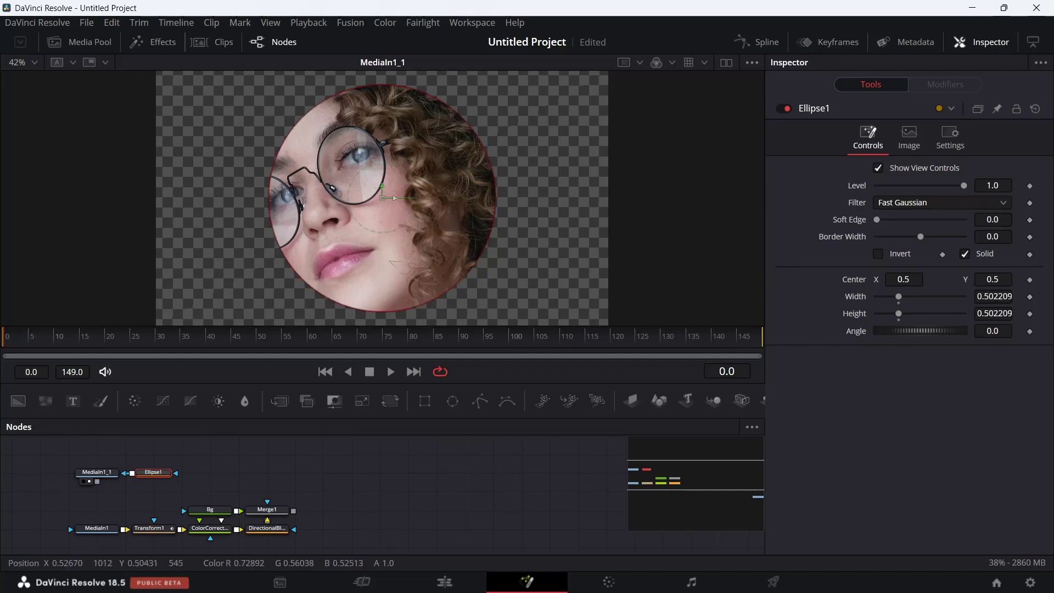
{"action": "left_click_drag", "start_coordinate": [383, 198], "coordinate": [337, 197]}
{"action": "left_click_drag", "start_coordinate": [277, 293], "coordinate": [265, 297]}
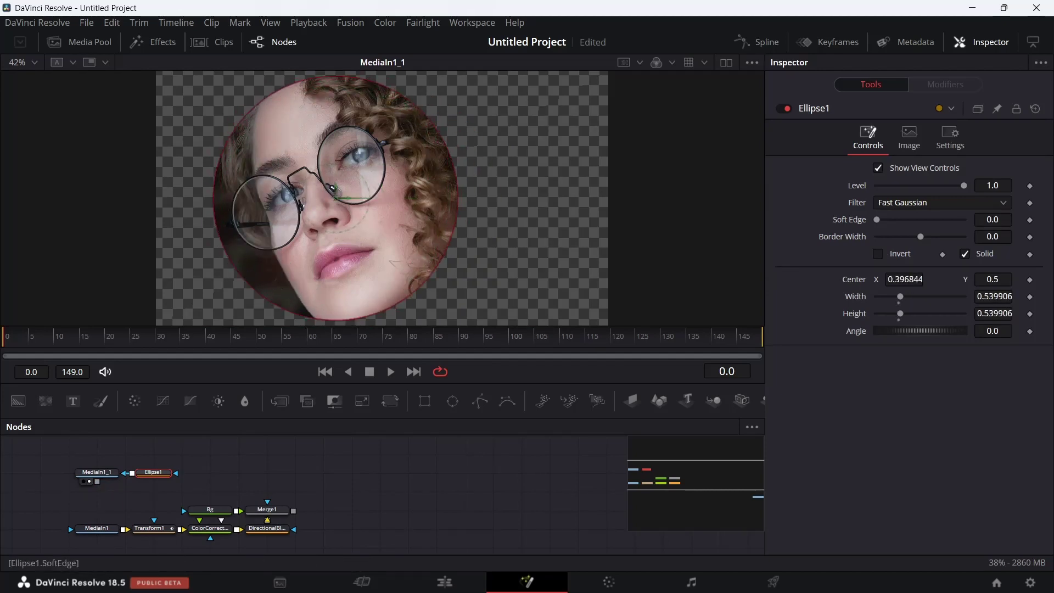
{"action": "type", "text": "0.1"}
{"action": "key", "text": "Tab"}
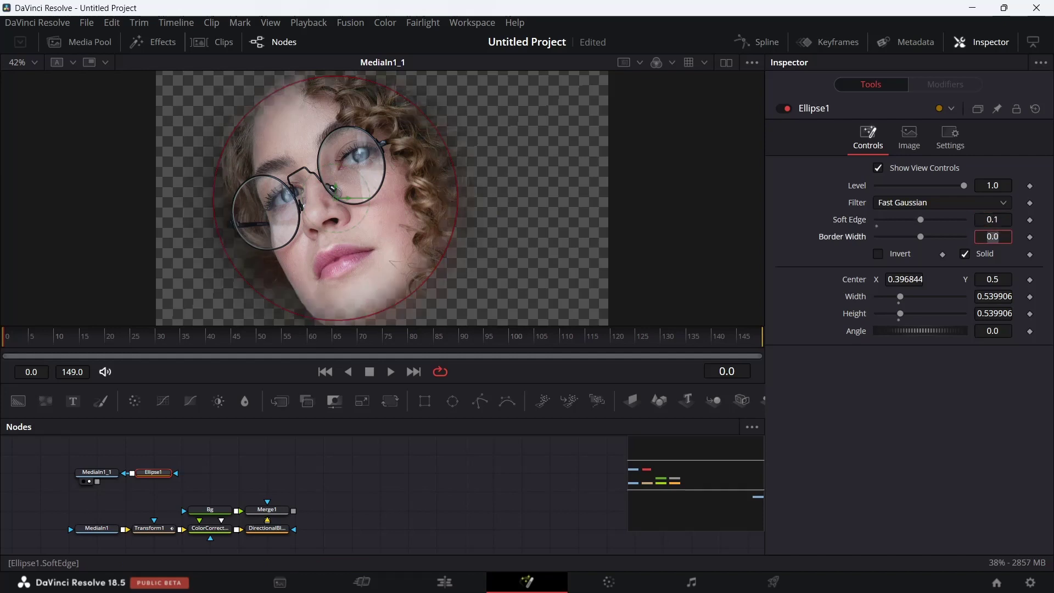
{"action": "left_click", "coordinate": [96, 472]}
{"action": "left_click", "coordinate": [391, 401]}
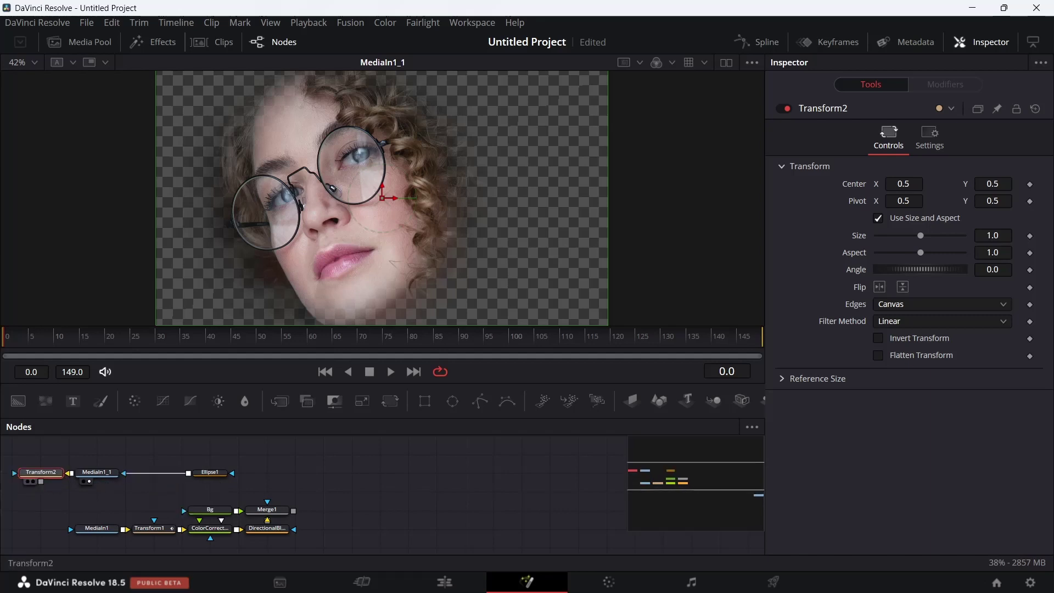
Chain Transform2 after MediaIn1_1 into Merge2 over Merge1, routing the link, and view Merge2
{"action": "mouse_move", "coordinate": [154, 473]}
{"action": "left_mouse_down"}
{"action": "mouse_move", "coordinate": [393, 198]}
{"action": "mouse_move", "coordinate": [513, 188]}
{"action": "left_mouse_up"}
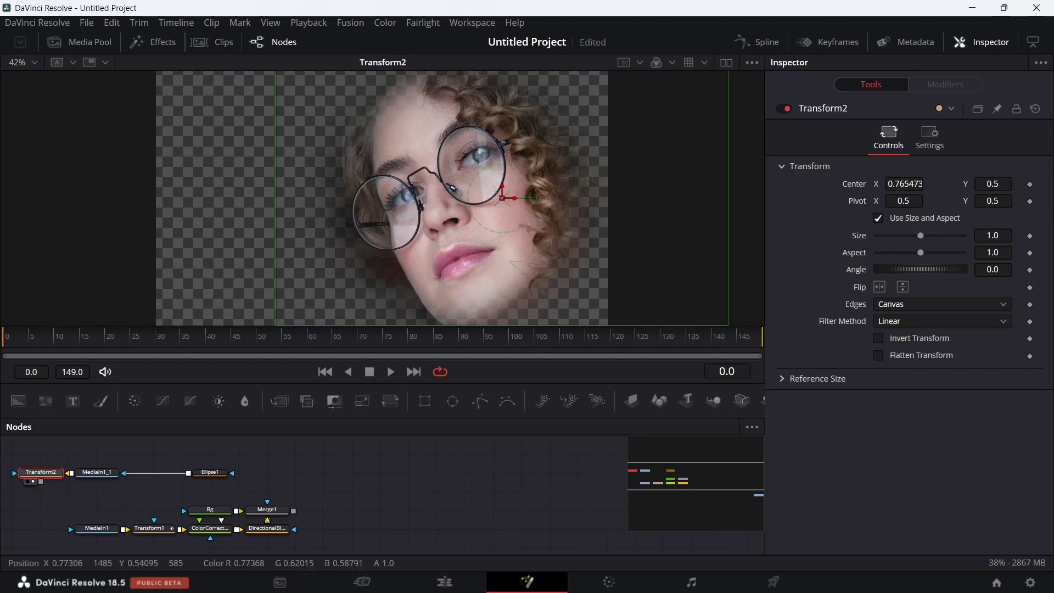
{"action": "mouse_move", "coordinate": [41, 472]}
{"action": "left_mouse_down"}
{"action": "mouse_move", "coordinate": [296, 473]}
{"action": "mouse_move", "coordinate": [40, 473]}
{"action": "mouse_move", "coordinate": [154, 472]}
{"action": "left_mouse_up"}
{"action": "left_click", "coordinate": [97, 472], "text": "ctrl"}
{"action": "left_click_drag", "start_coordinate": [294, 511], "coordinate": [295, 473]}
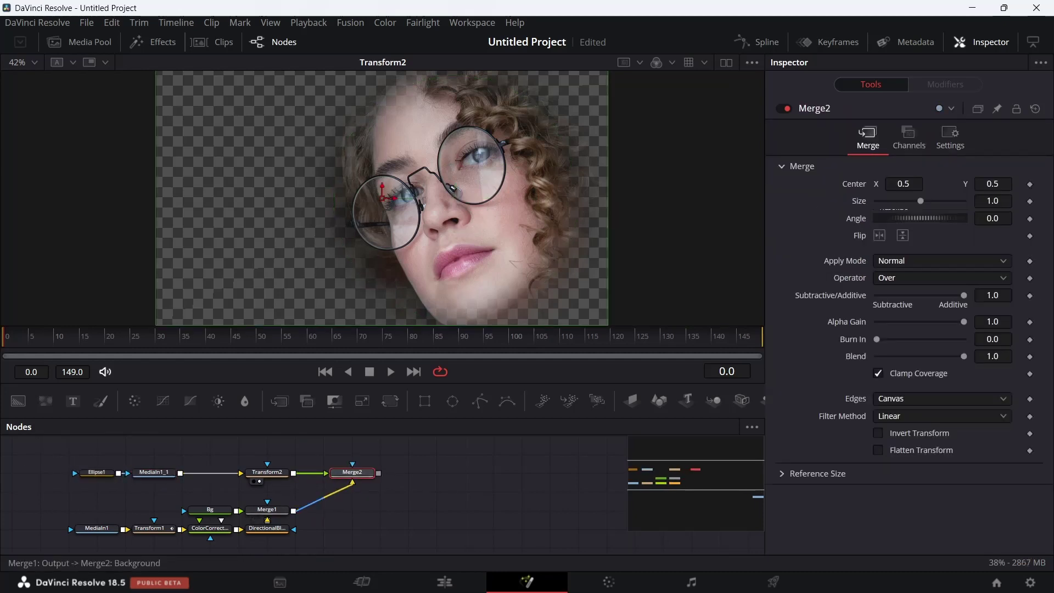
{"action": "left_click", "coordinate": [322, 498], "text": "alt"}
{"action": "left_click_drag", "start_coordinate": [322, 497], "coordinate": [353, 511]}
{"action": "left_click", "coordinate": [352, 473]}
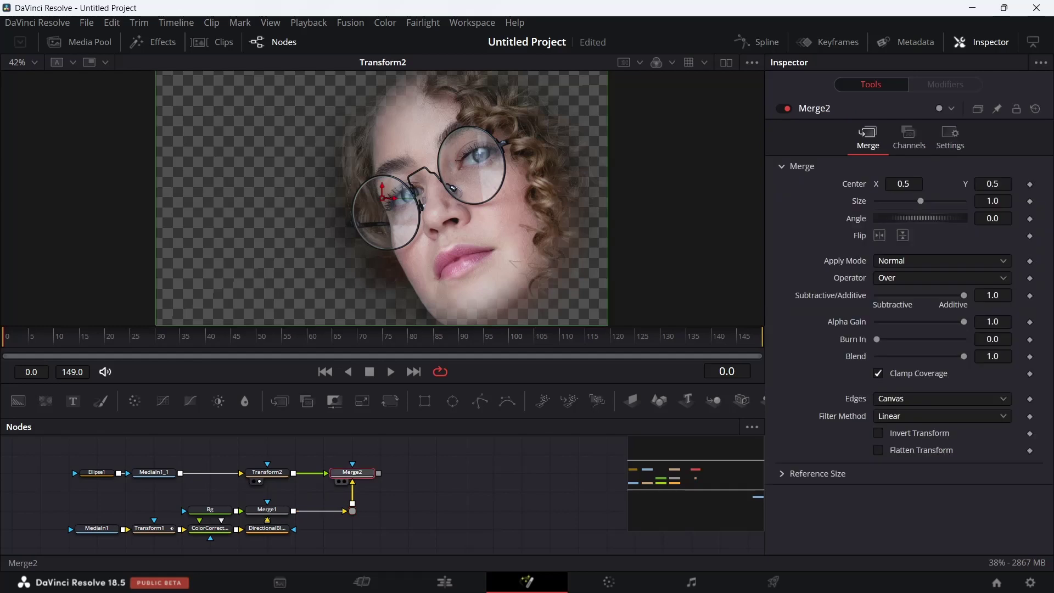
{"action": "key", "text": "1"}
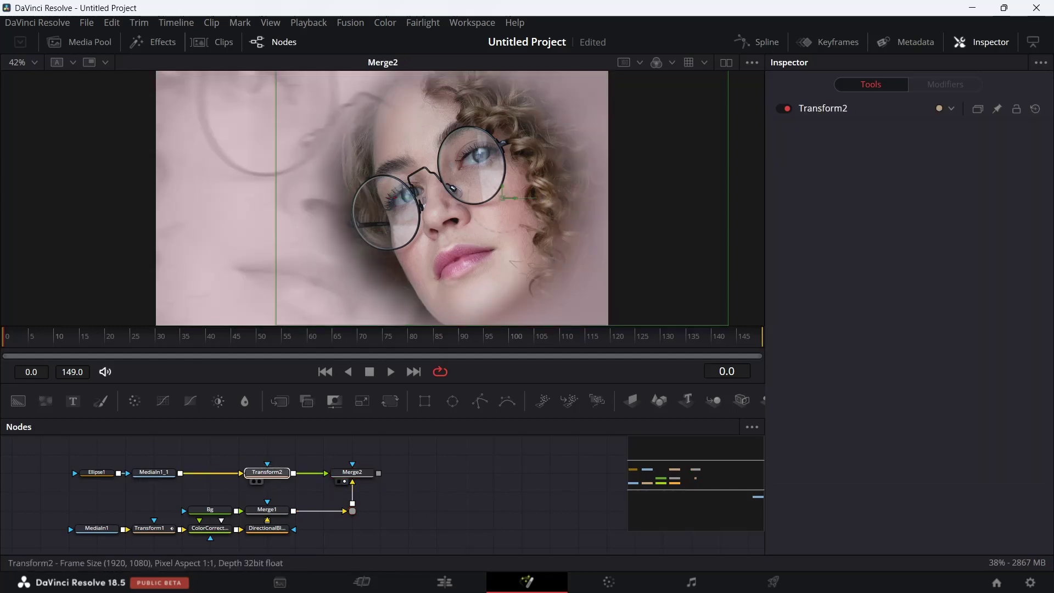
At the last frame, make Transform2's Size and Angle animated
{"action": "left_click_drag", "start_coordinate": [267, 473], "coordinate": [211, 472]}
{"action": "key", "text": "End"}
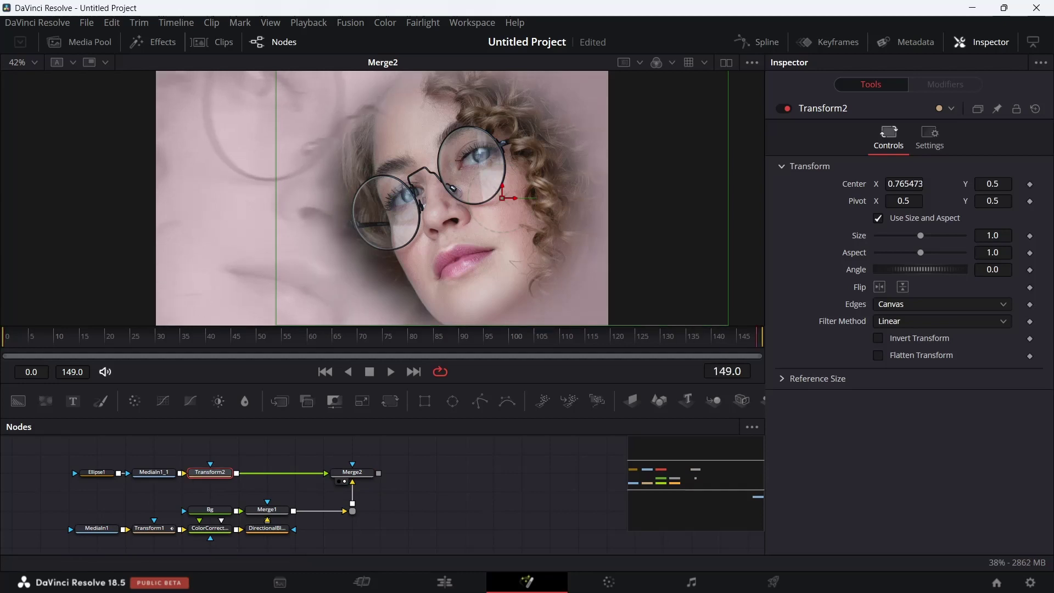
{"action": "right_click", "coordinate": [860, 236]}
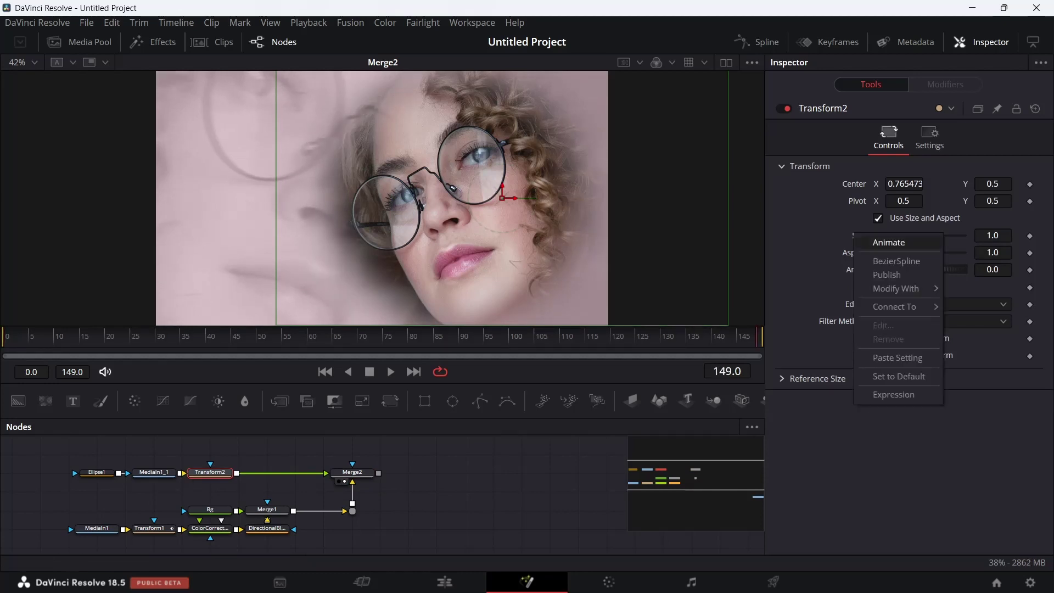
{"action": "left_click", "coordinate": [878, 243]}
{"action": "right_click", "coordinate": [860, 265]}
{"action": "left_click", "coordinate": [879, 273]}
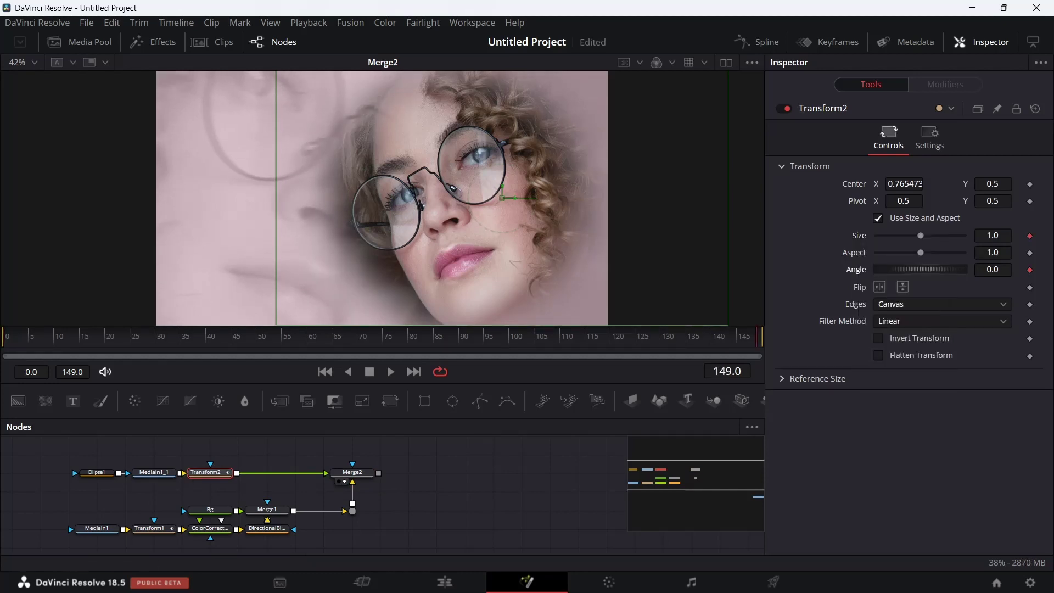
At frame 0, flip the portrait and set Size 1.1 and Angle 10
{"action": "key", "text": "Home"}
{"action": "left_click", "coordinate": [880, 287]}
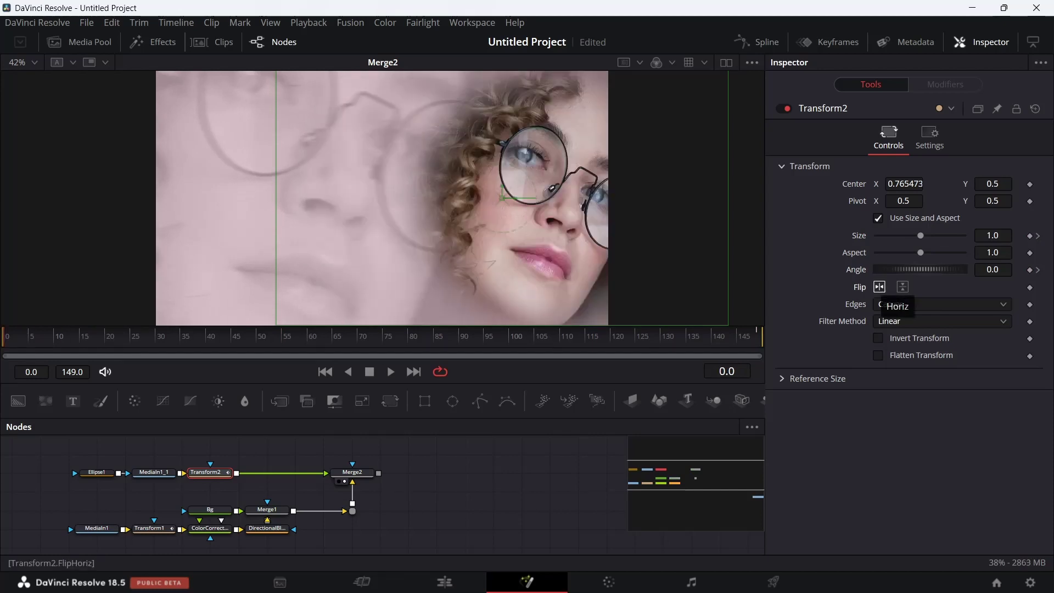
{"action": "left_click", "coordinate": [993, 236]}
{"action": "type", "text": "1.1"}
{"action": "key", "text": "Tab"}
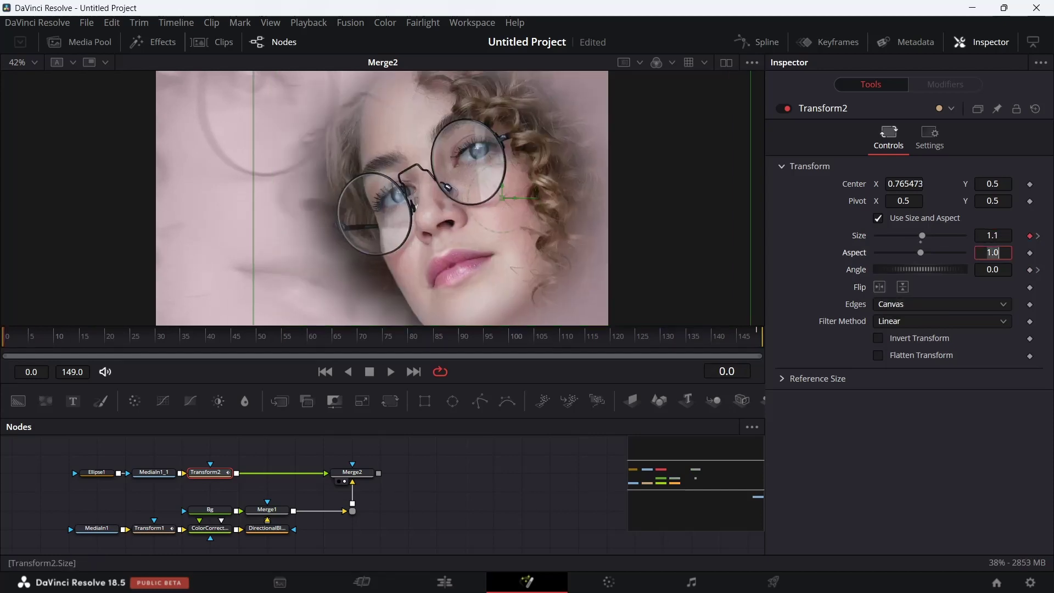
{"action": "key", "text": "Tab"}
{"action": "type", "text": "10"}
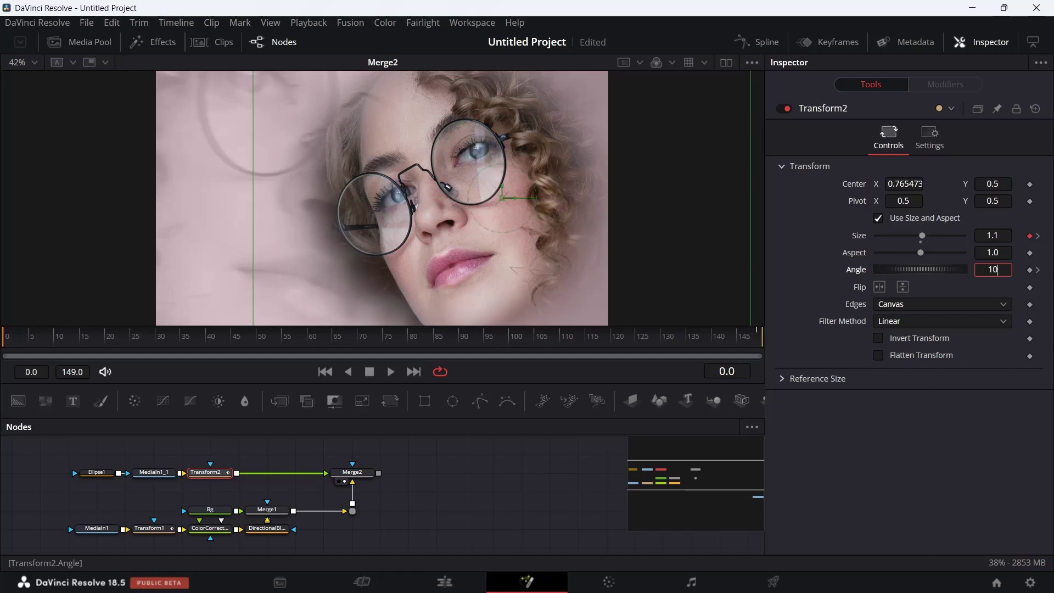
{"action": "key", "text": "Tab"}
Play the animation back to check the portrait settling to size 1.0 and 0°
{"action": "key", "text": "space"}
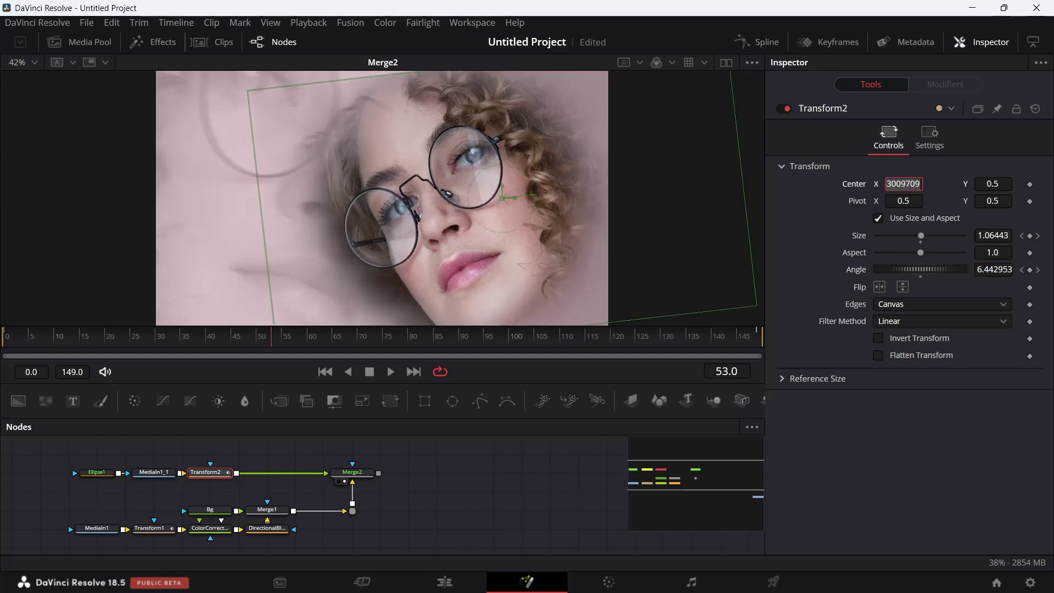
{"action": "key", "text": "space"}
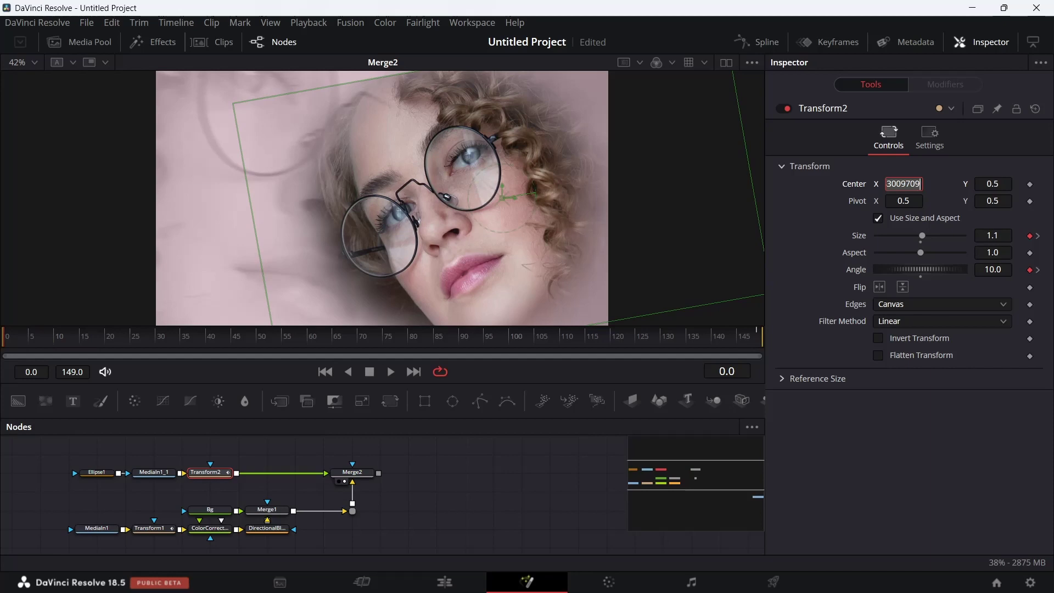
{"action": "left_click", "coordinate": [353, 473]}
Add a Grain tool after Merge2 and show Grain1 in the viewer
{"action": "key", "text": "shift+space"}
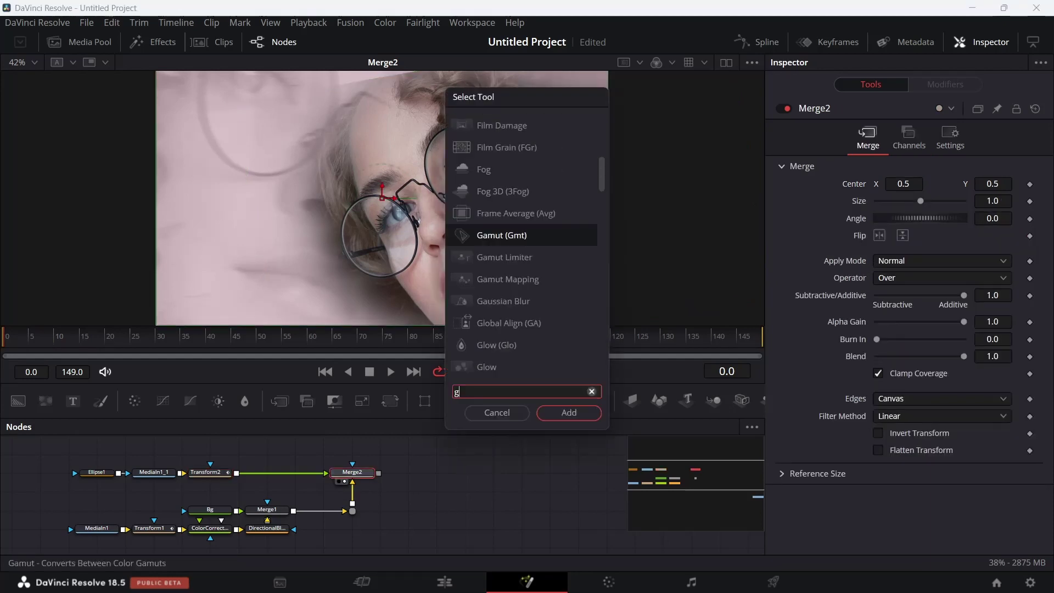
{"action": "type", "text": "grain"}
{"action": "key", "text": "Return"}
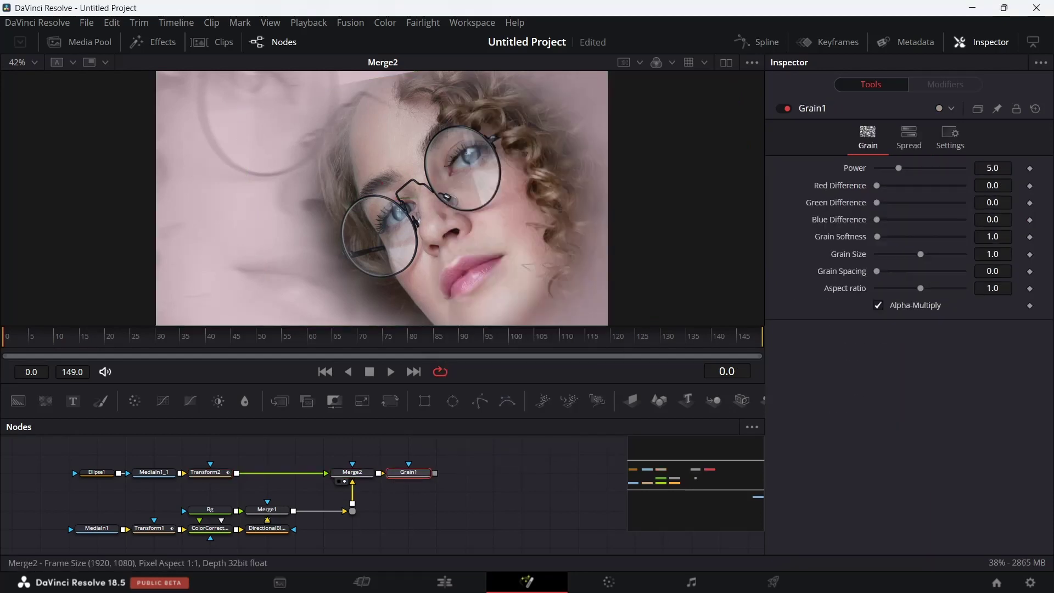
{"action": "key", "text": "1"}
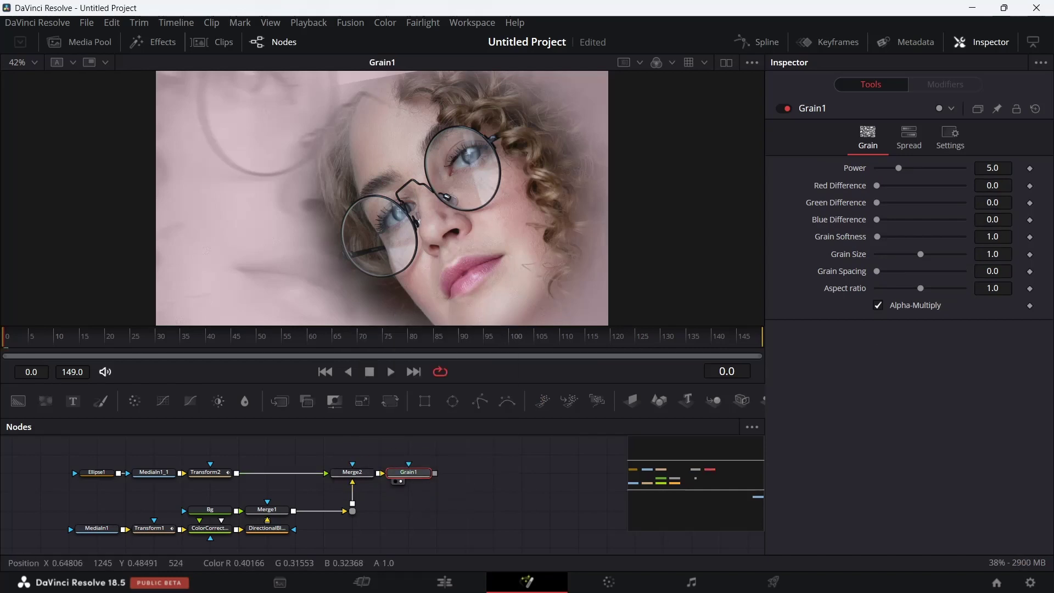
Set Grain1's Power to 3.0 and Grain Size to 0.6
{"action": "left_click_drag", "start_coordinate": [959, 168], "coordinate": [877, 168]}
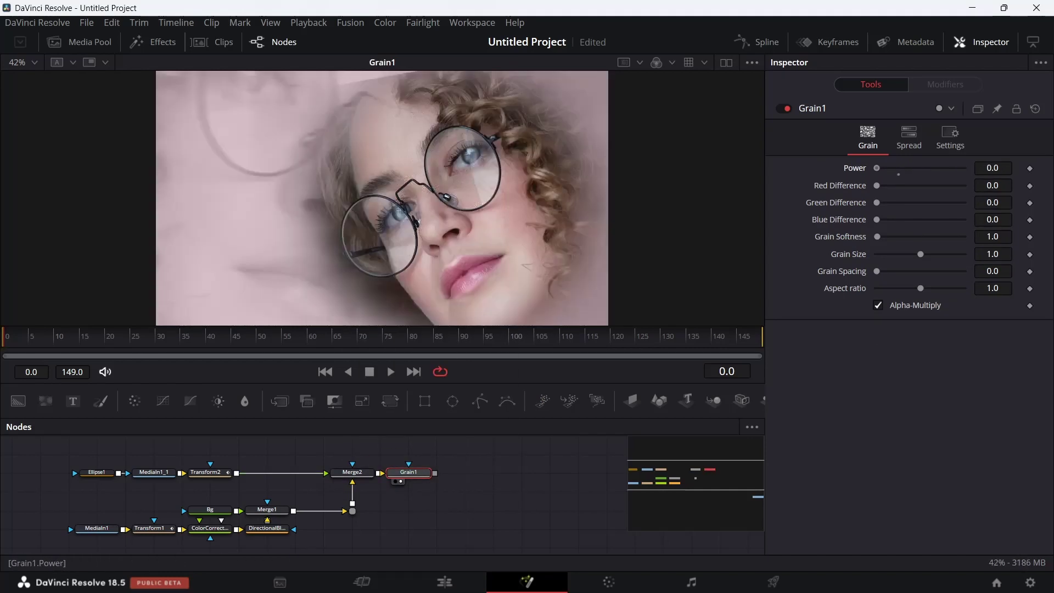
{"action": "left_click", "coordinate": [993, 168]}
{"action": "key", "text": "BackSpace"}
{"action": "key", "text": "BackSpace"}
{"action": "key", "text": "BackSpace"}
{"action": "key", "text": "Tab"}
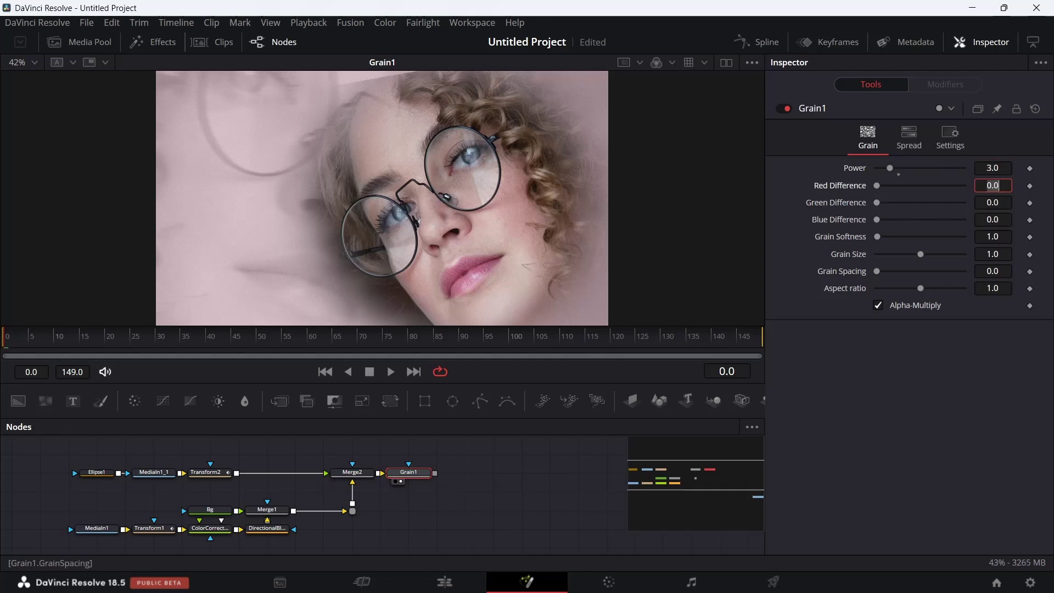
{"action": "left_click", "coordinate": [993, 254]}
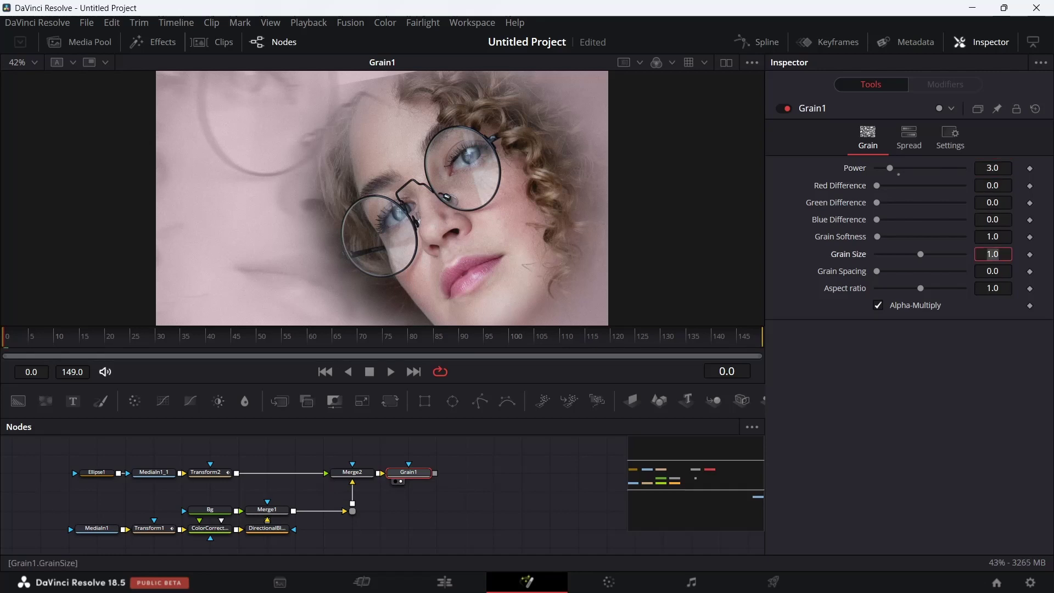
{"action": "type", "text": "0.6"}
{"action": "key", "text": "Tab"}
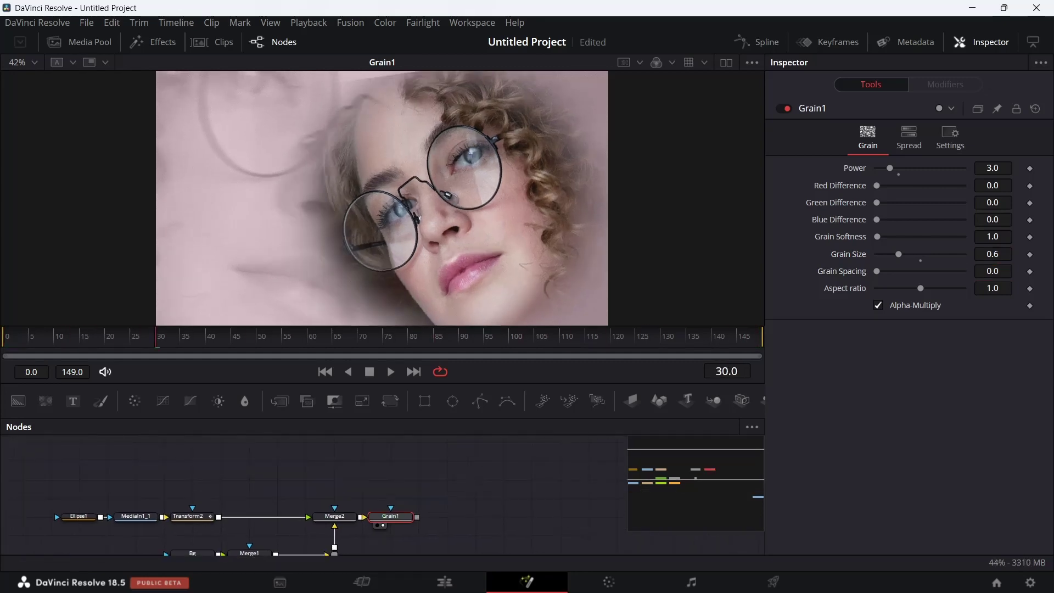
Add a Text node merged over the grain output through Merge3, and view Merge3
{"action": "left_click", "coordinate": [73, 400]}
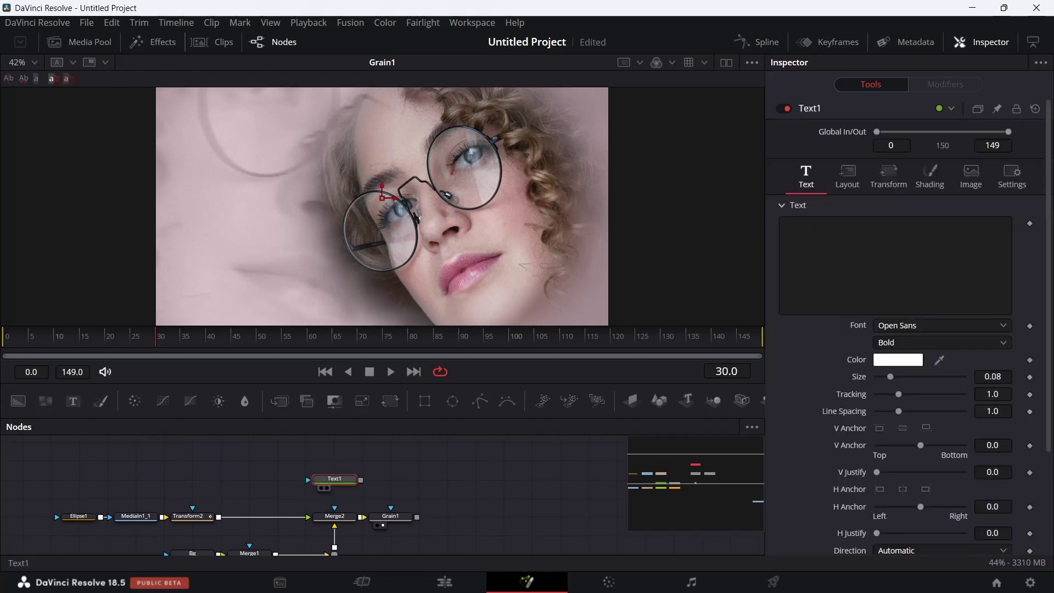
{"action": "mouse_move", "coordinate": [361, 480]}
{"action": "left_mouse_down"}
{"action": "mouse_move", "coordinate": [417, 516]}
{"action": "mouse_move", "coordinate": [391, 478]}
{"action": "left_mouse_up"}
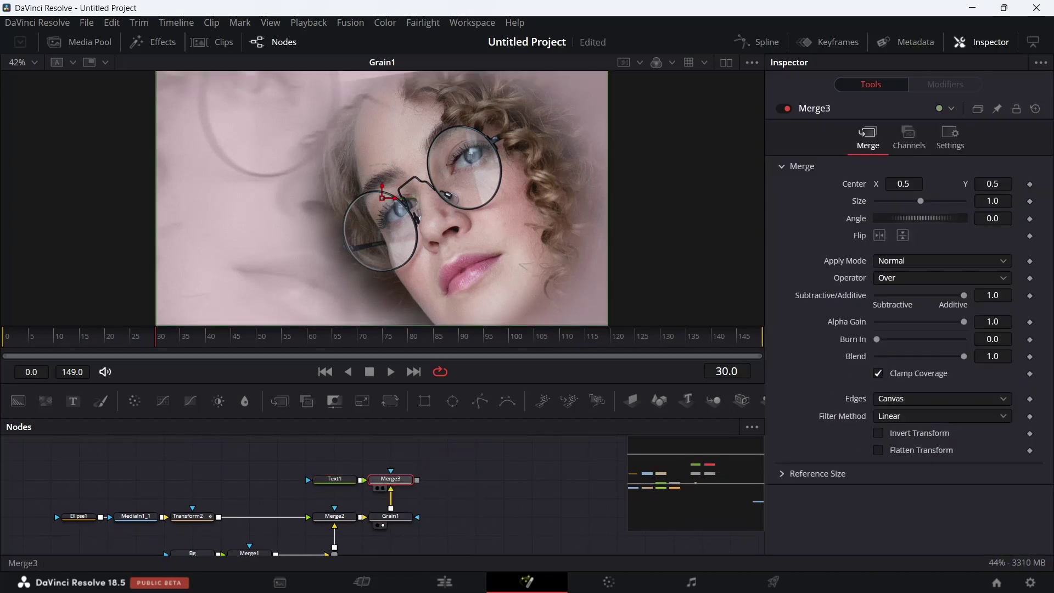
{"action": "left_click", "coordinate": [377, 488]}
{"action": "left_click", "coordinate": [334, 479]}
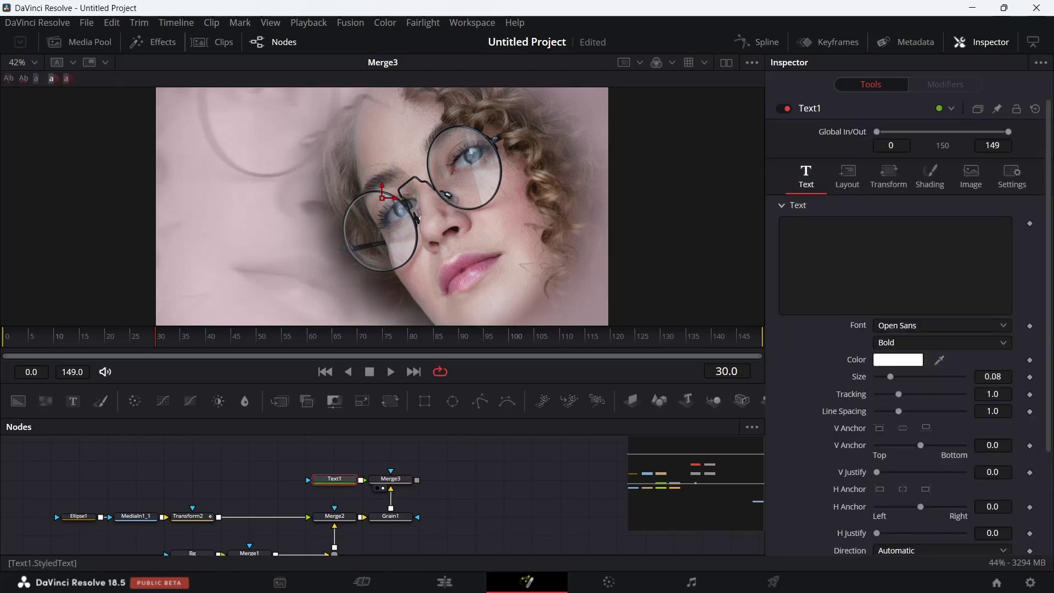
Enter the title DAVINCI RESOLVE in Bold, with TUTORIAL on a second line
{"action": "left_click", "coordinate": [895, 266]}
{"action": "type", "text": "SLI"}
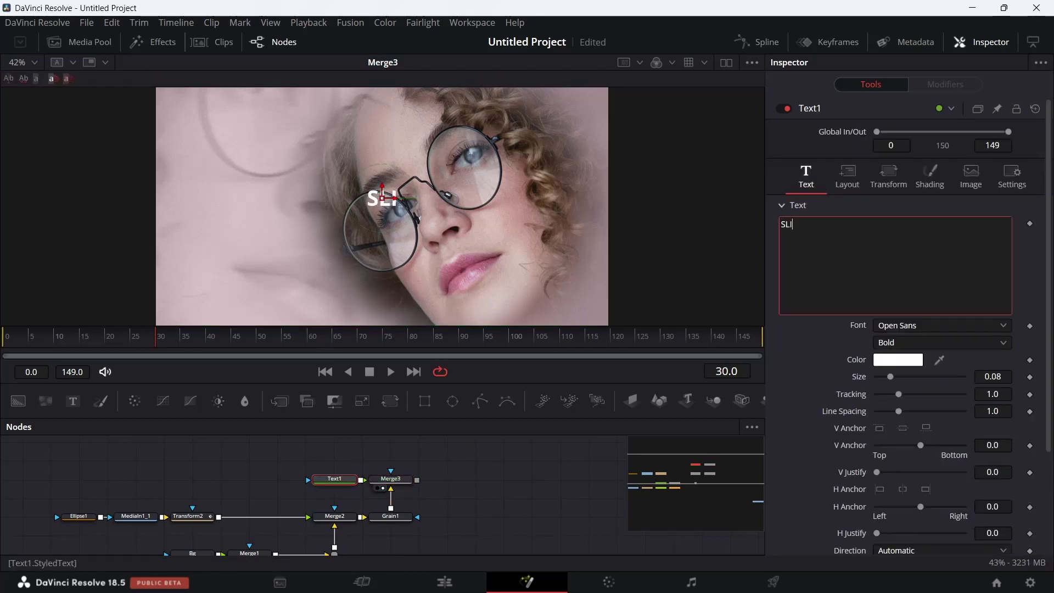
{"action": "type", "text": "DE"}
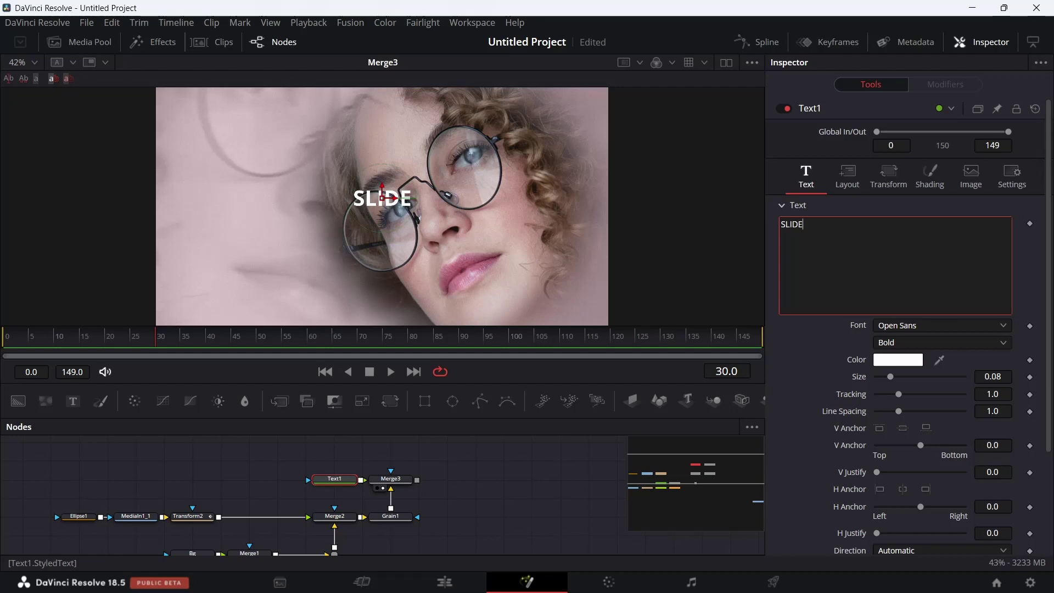
{"action": "key", "text": "BackSpace"}
{"action": "key", "text": "BackSpace"}
{"action": "key", "text": "BackSpace"}
{"action": "type", "text": "DAVIN"}
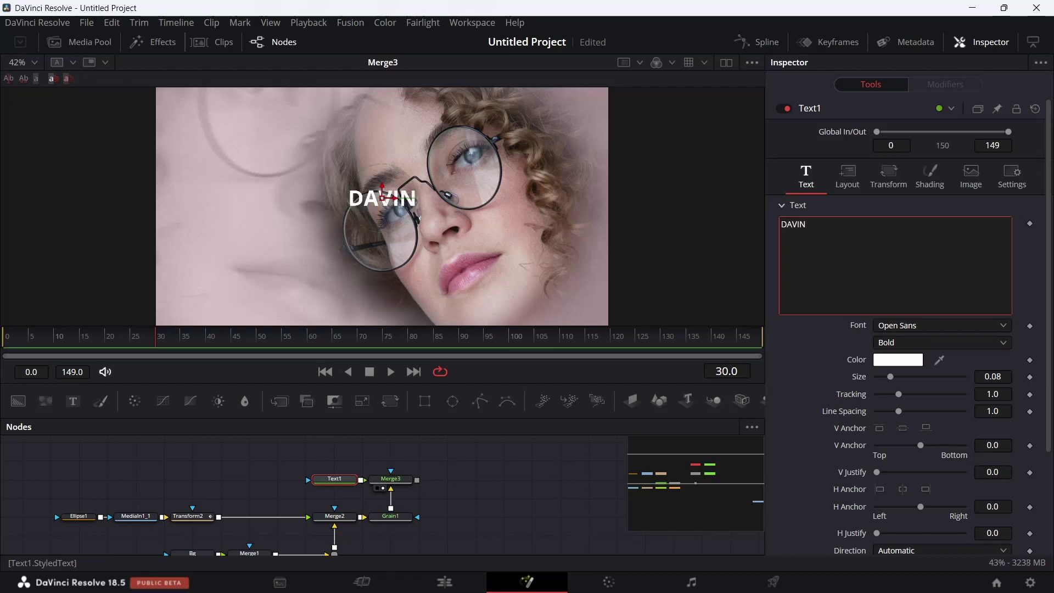
{"action": "type", "text": "CI RESOLVE"}
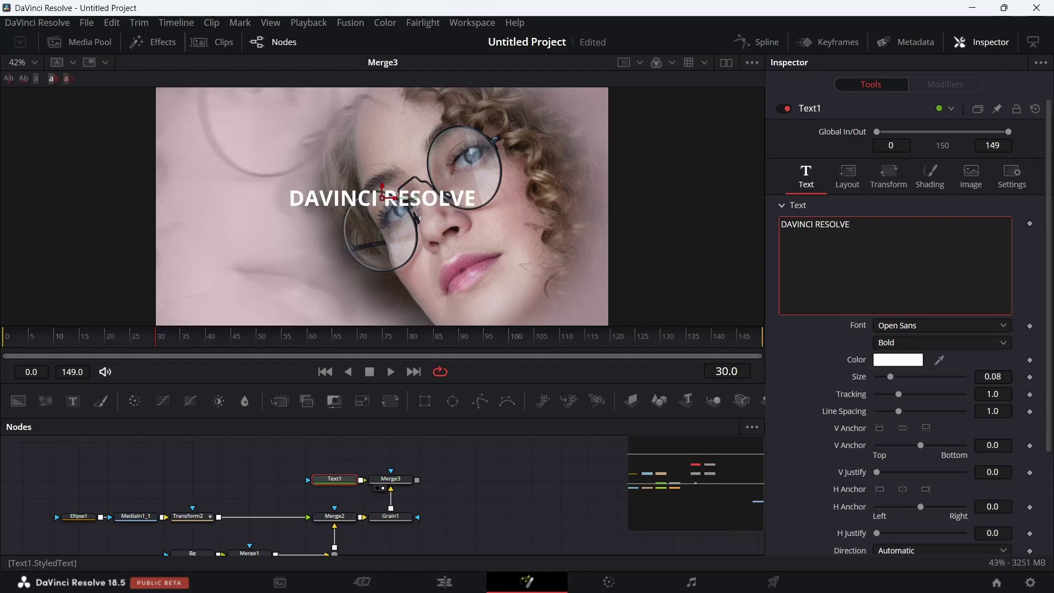
{"action": "left_click", "coordinate": [858, 325]}
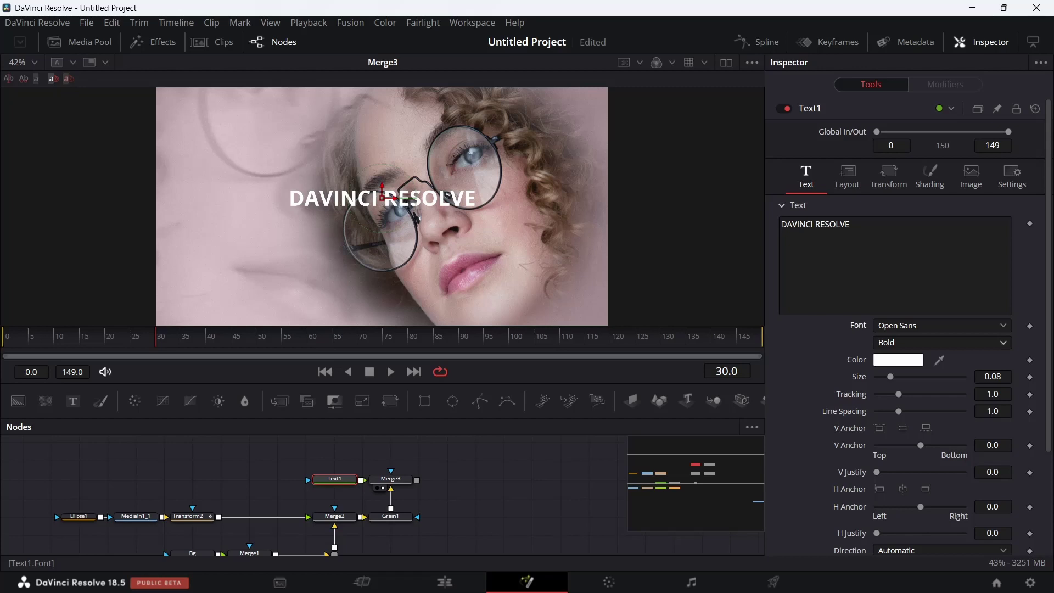
{"action": "left_click", "coordinate": [942, 342]}
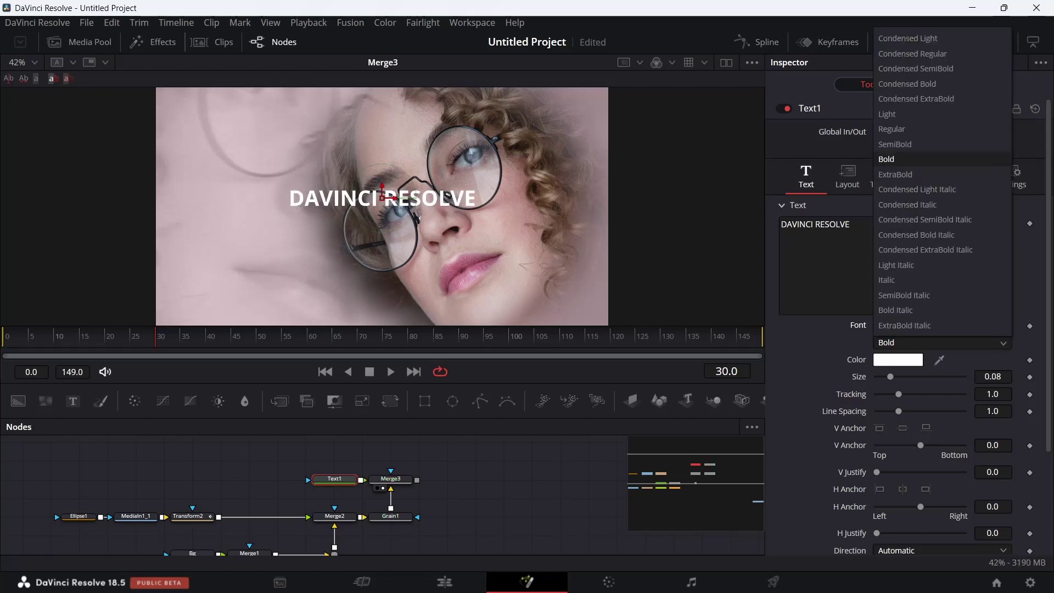
{"action": "left_click", "coordinate": [895, 159]}
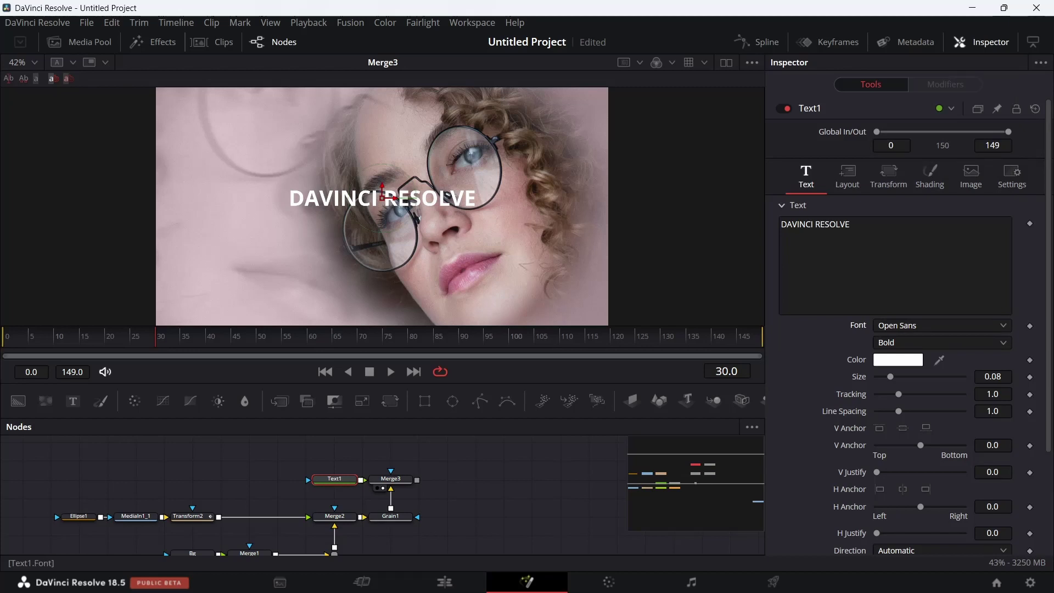
{"action": "left_click", "coordinate": [850, 224]}
{"action": "key", "text": "Return"}
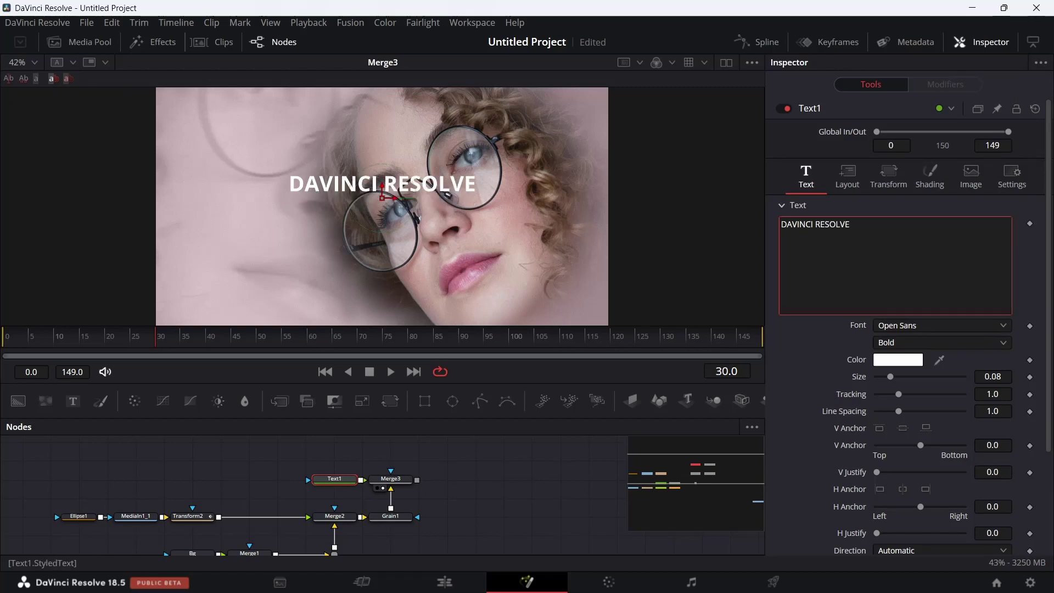
{"action": "type", "text": "TUTORIAL"}
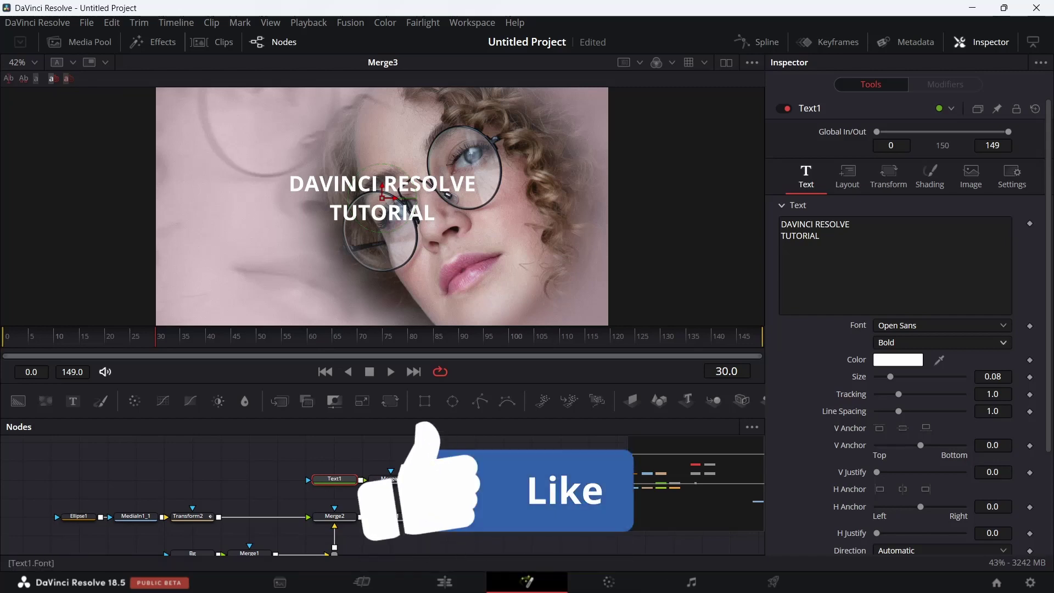
Set the title font style to Condensed Bold Italic and its size to 0.1417
{"action": "left_click", "coordinate": [942, 342]}
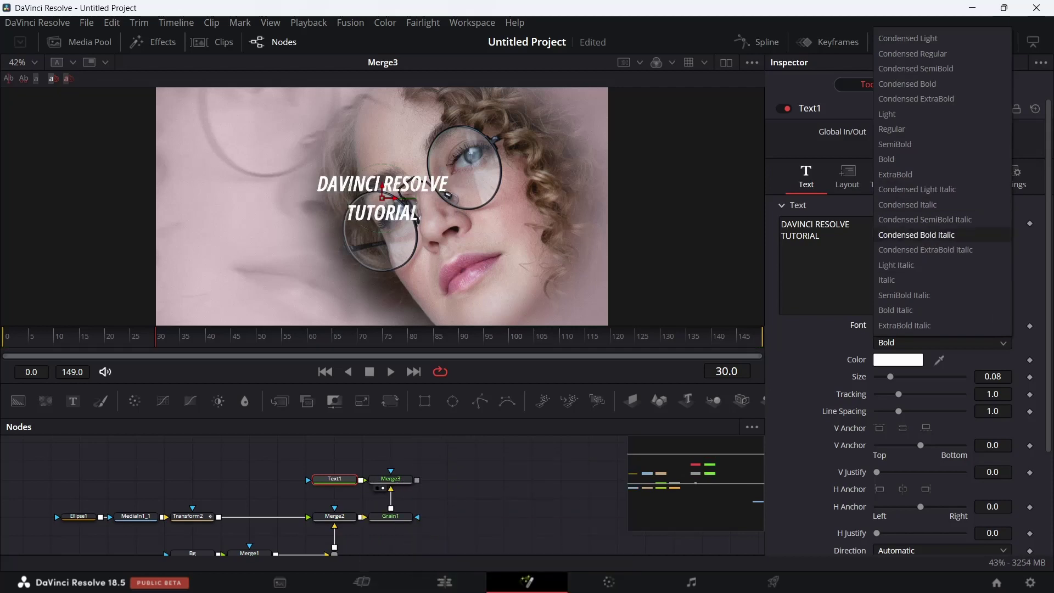
{"action": "left_click", "coordinate": [917, 235]}
{"action": "left_click_drag", "start_coordinate": [890, 377], "coordinate": [901, 377]}
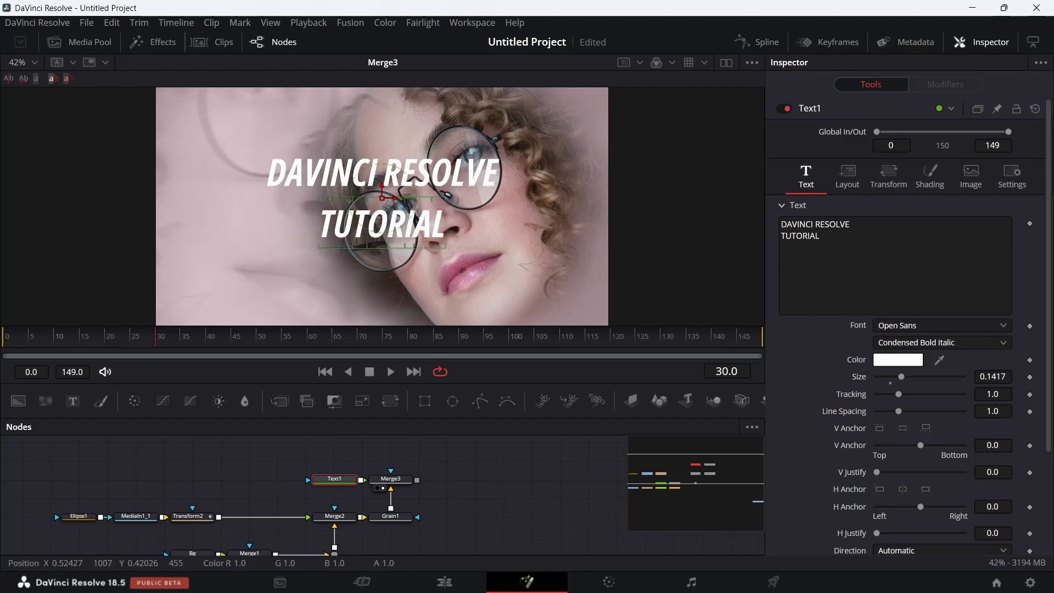
{"action": "left_click", "coordinate": [847, 176]}
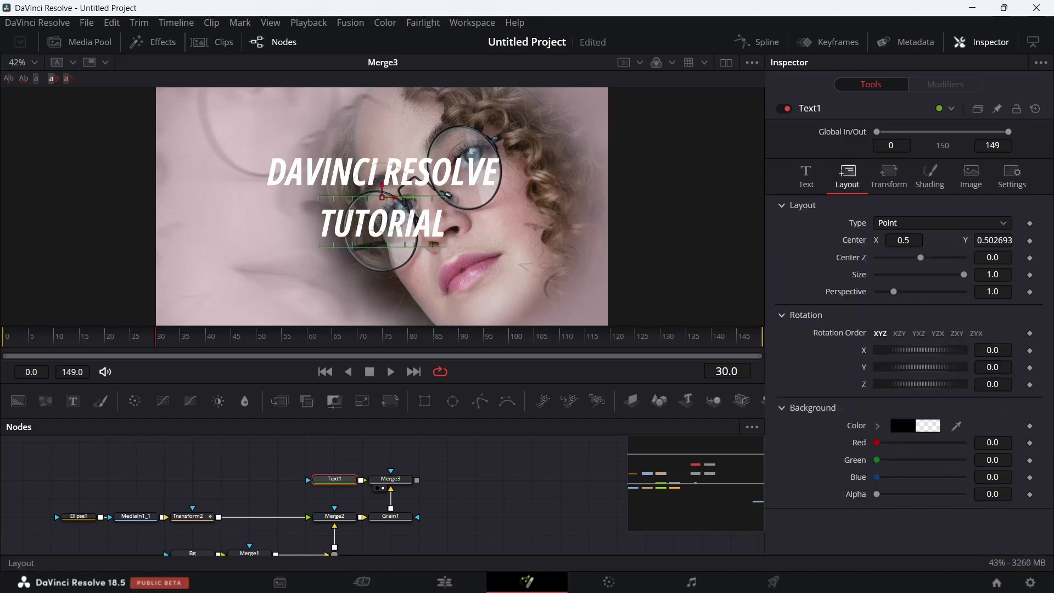
{"action": "left_click", "coordinate": [888, 176]}
{"action": "left_click", "coordinate": [806, 176]}
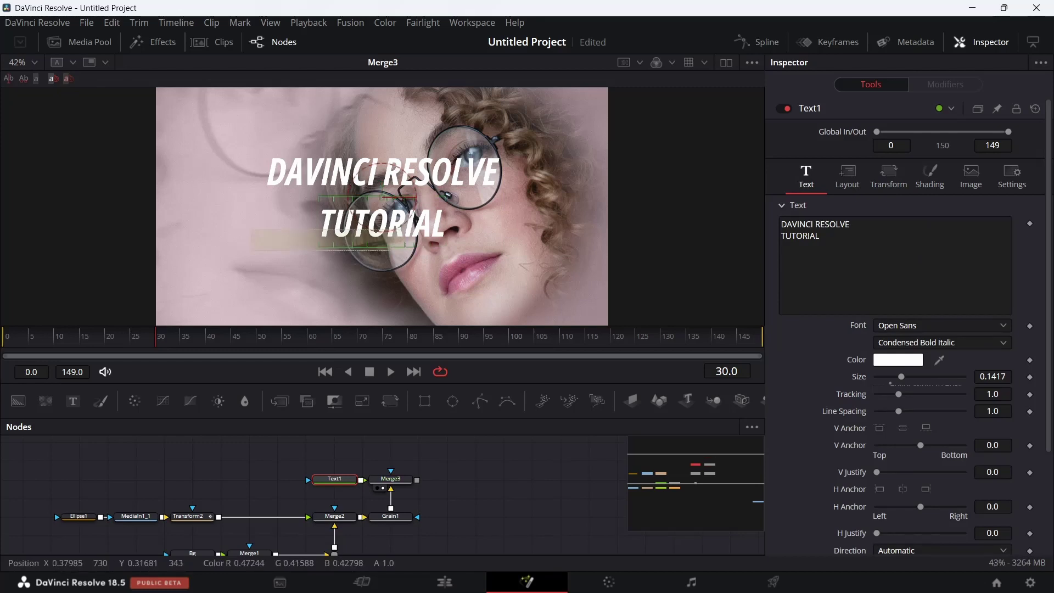
Move the title down-left and restore the accidentally deleted TUTORIAL line
{"action": "left_click_drag", "start_coordinate": [382, 196], "coordinate": [282, 266]}
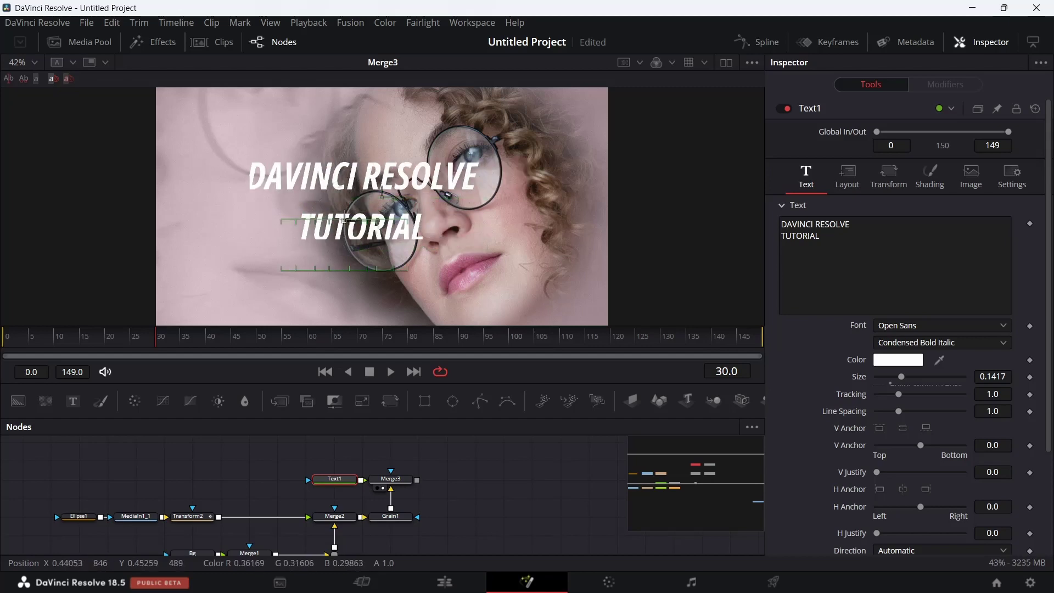
{"action": "double_click", "coordinate": [819, 236]}
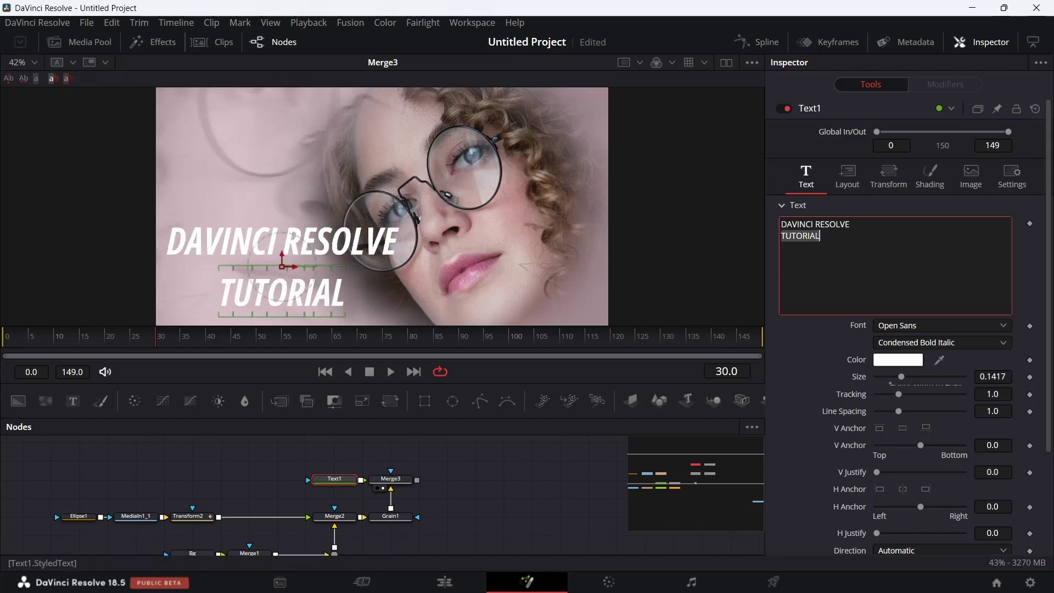
{"action": "key", "text": "BackSpace"}
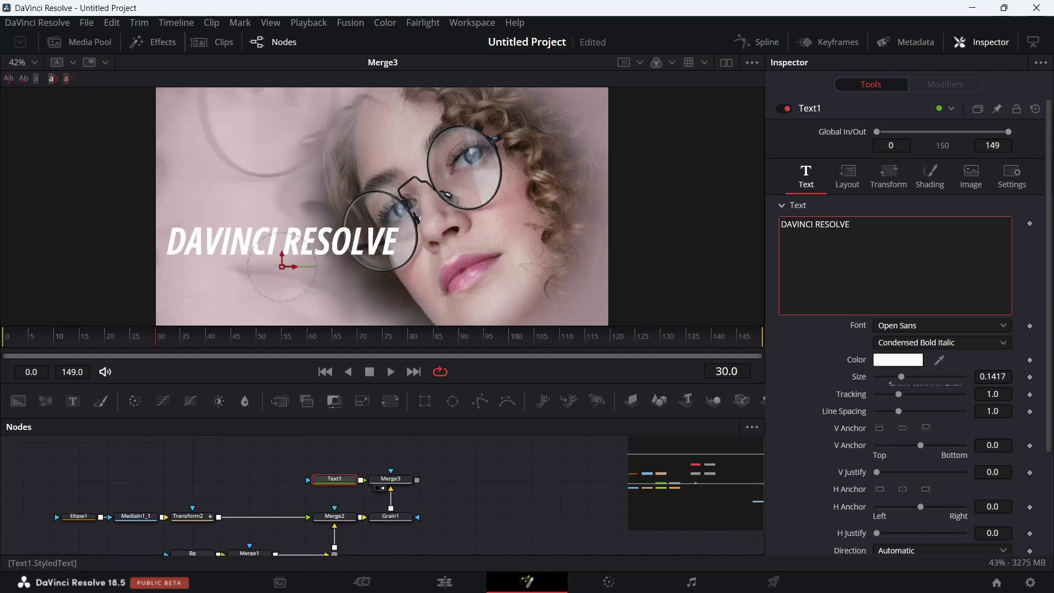
{"action": "key", "text": "ctrl+z"}
Set line spacing to 0.63 and size to 0.0984, placing the title lower-left
{"action": "scroll", "coordinate": [906, 330], "scroll_direction": "down", "scroll_amount": 2}
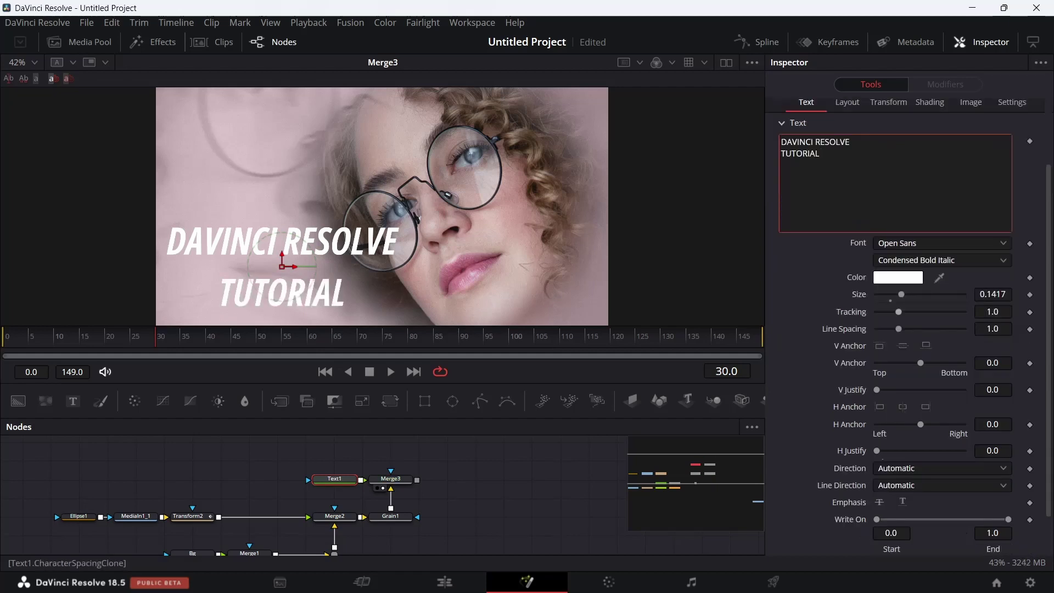
{"action": "mouse_move", "coordinate": [899, 312]}
{"action": "left_mouse_down"}
{"action": "mouse_move", "coordinate": [890, 329]}
{"action": "mouse_move", "coordinate": [899, 294]}
{"action": "left_mouse_up"}
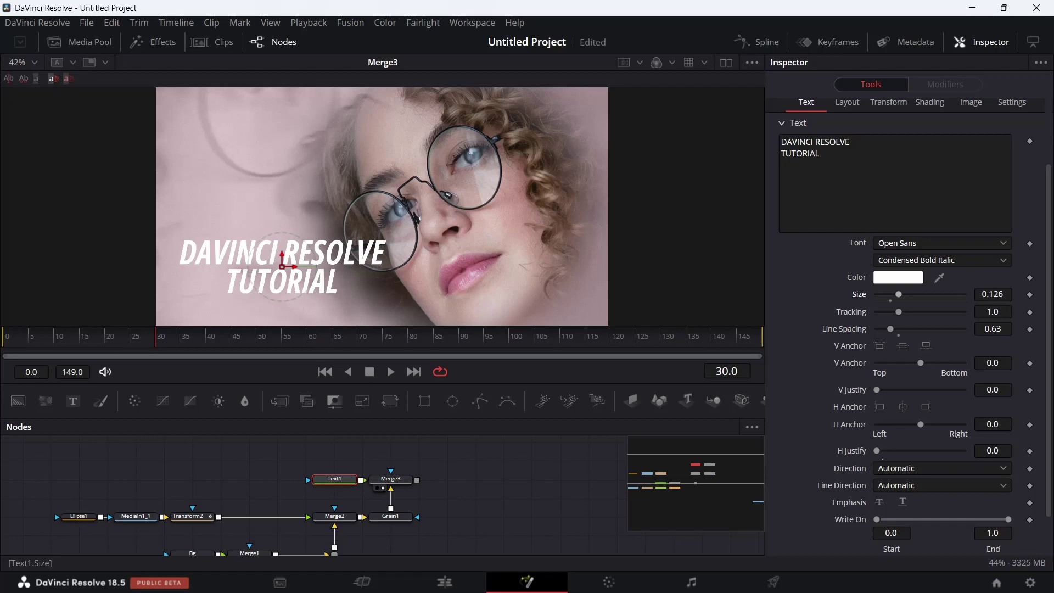
{"action": "mouse_move", "coordinate": [296, 266]}
{"action": "left_mouse_down"}
{"action": "mouse_move", "coordinate": [263, 276]}
{"action": "mouse_move", "coordinate": [275, 260]}
{"action": "left_mouse_up"}
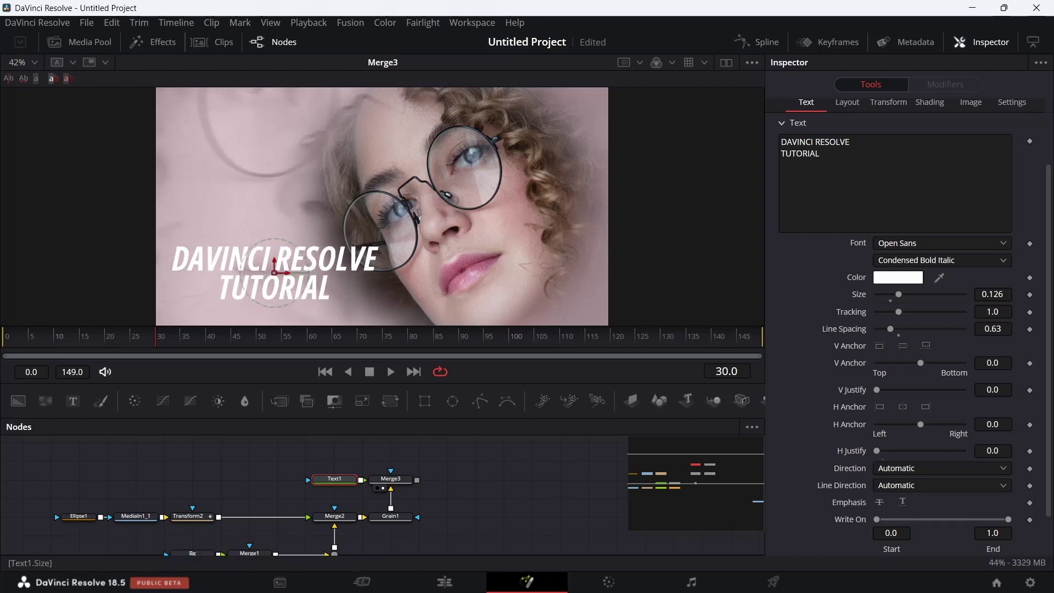
{"action": "left_click_drag", "start_coordinate": [899, 294], "coordinate": [894, 295]}
{"action": "left_click_drag", "start_coordinate": [275, 272], "coordinate": [251, 268]}
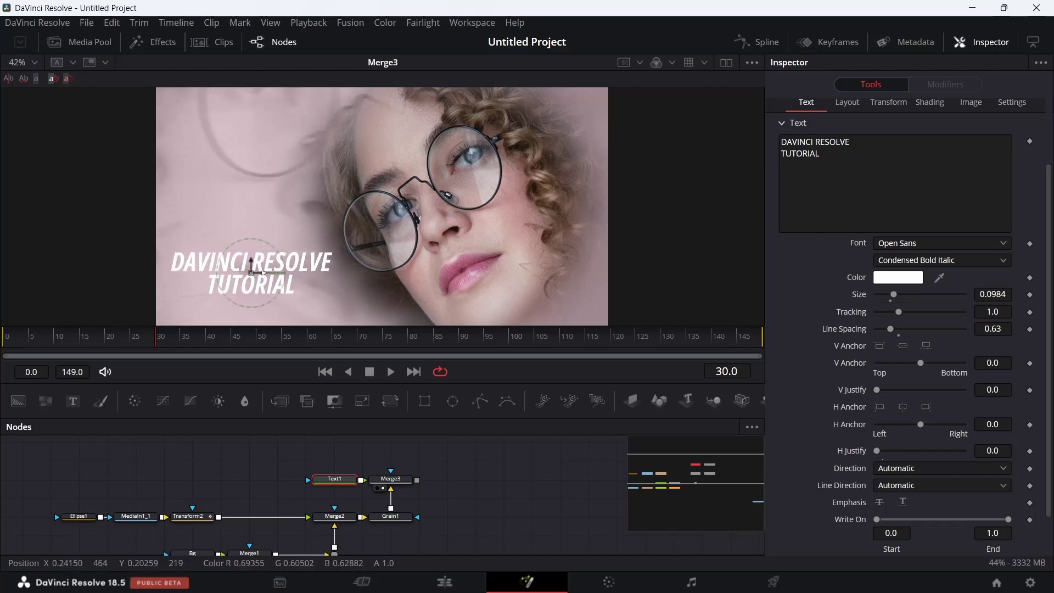
{"action": "left_click_drag", "start_coordinate": [251, 265], "coordinate": [254, 262]}
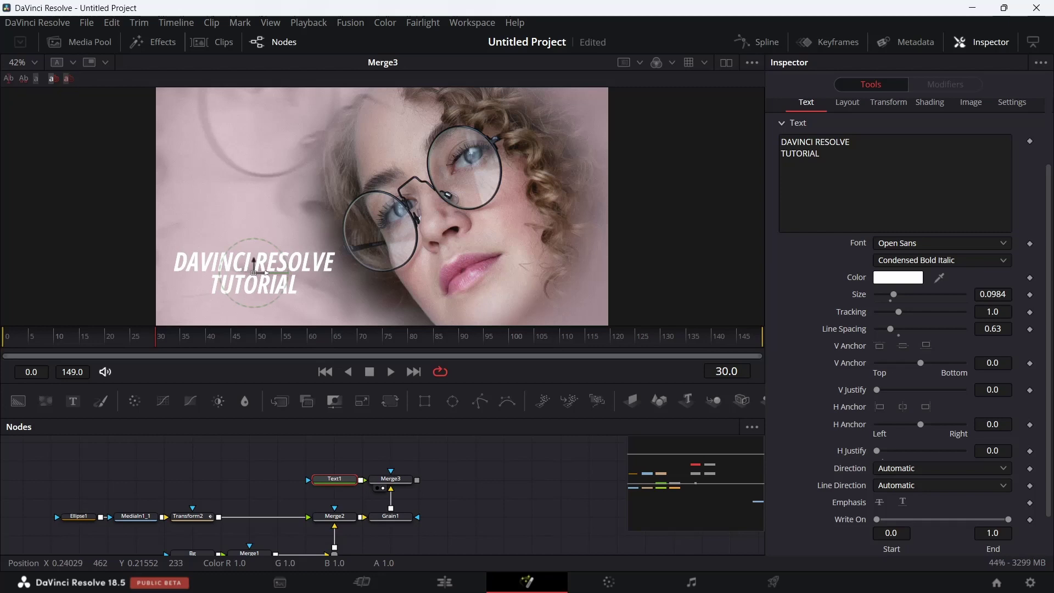
Add a Follower modifier to Text1's title text
{"action": "right_click", "coordinate": [876, 152]}
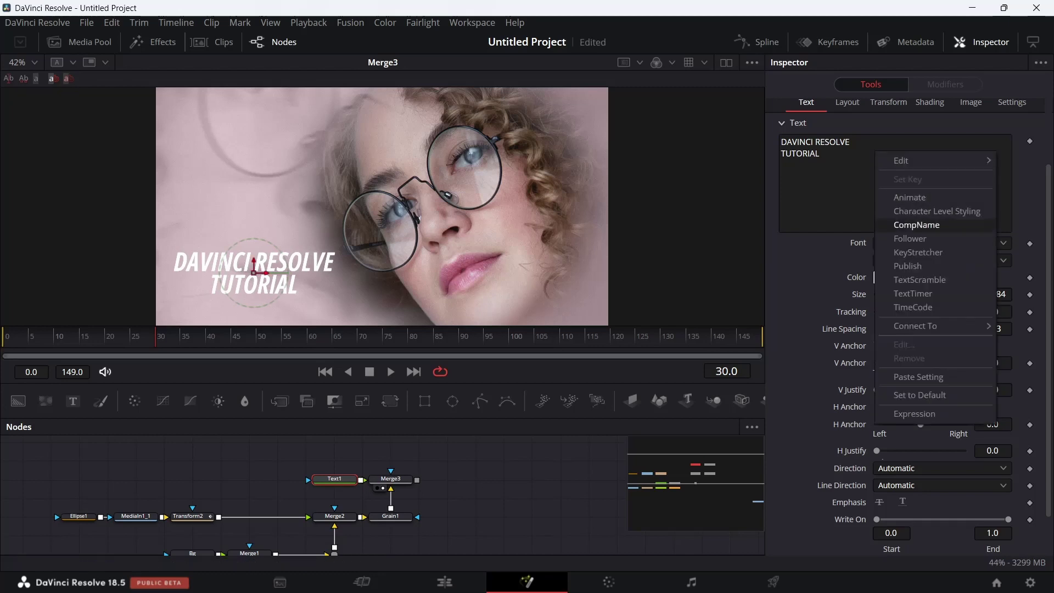
{"action": "left_click", "coordinate": [910, 239]}
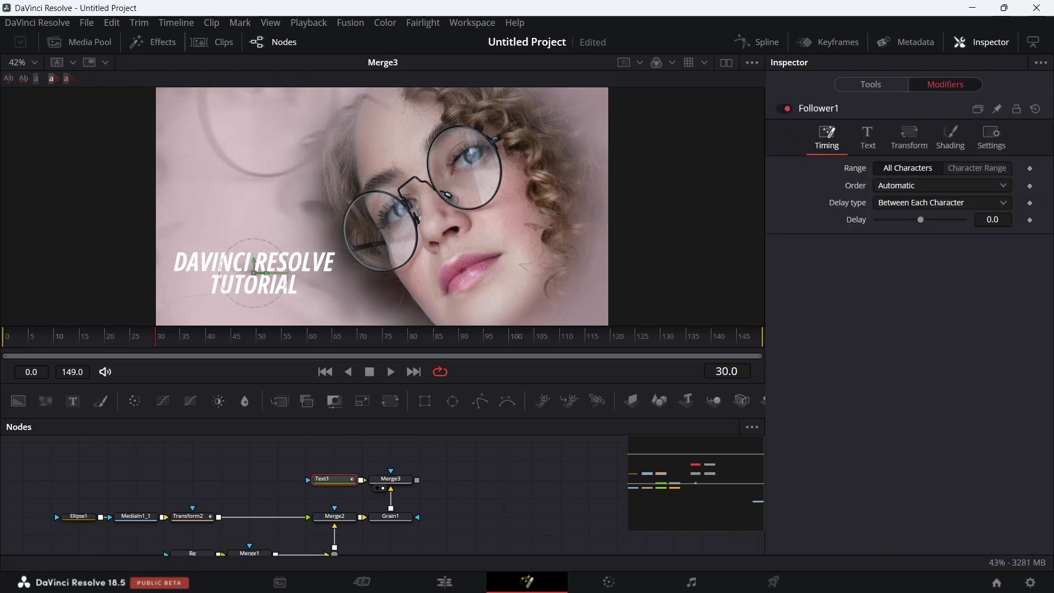
{"action": "left_click", "coordinate": [951, 137]}
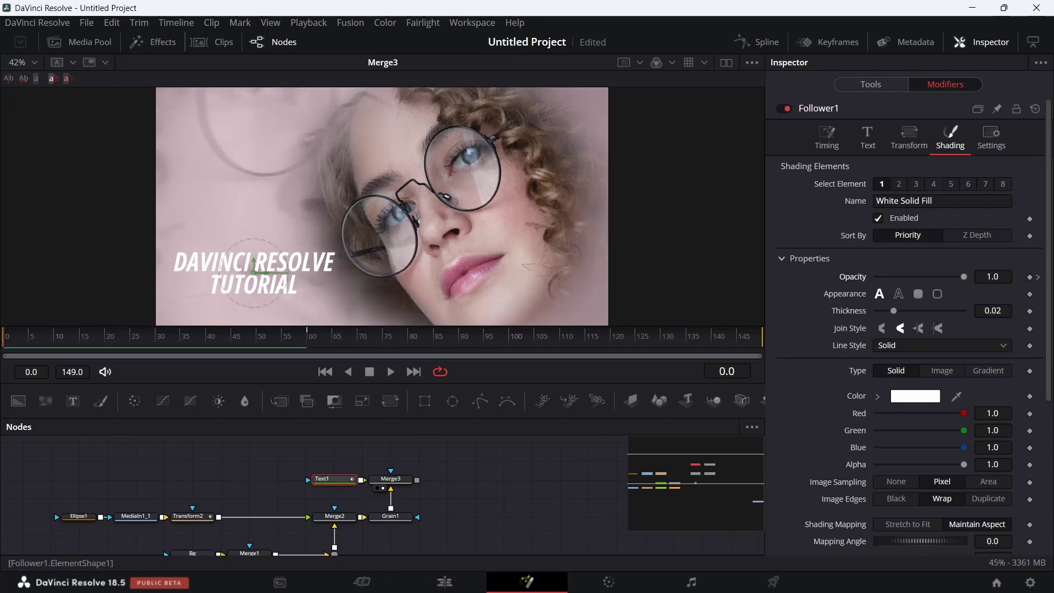
{"action": "left_click", "coordinate": [993, 310]}
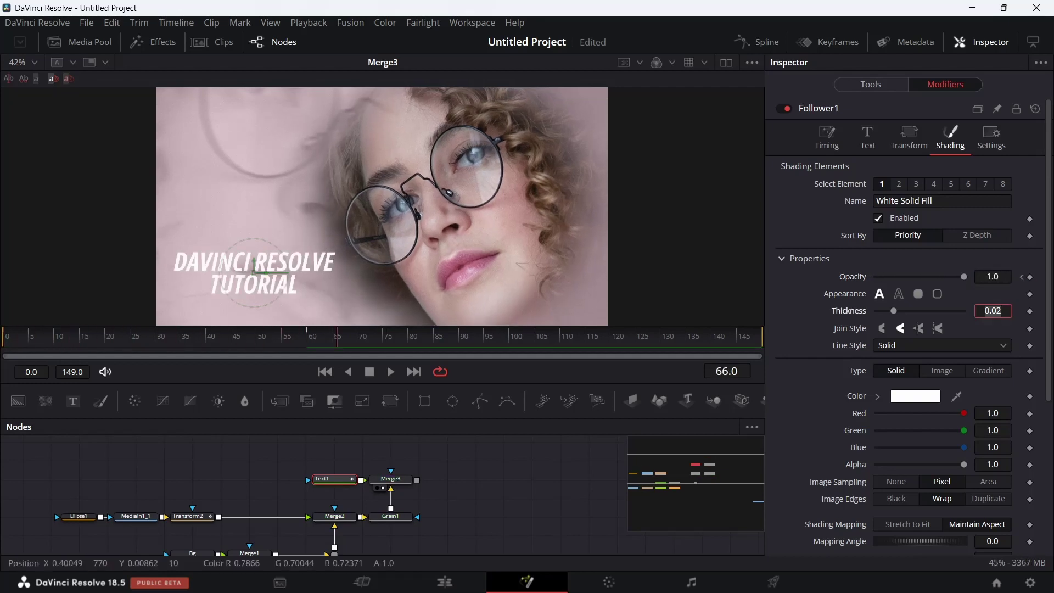
Set the Follower's Timing Order to Random But One by One with Delay 4.0
{"action": "left_click", "coordinate": [827, 137]}
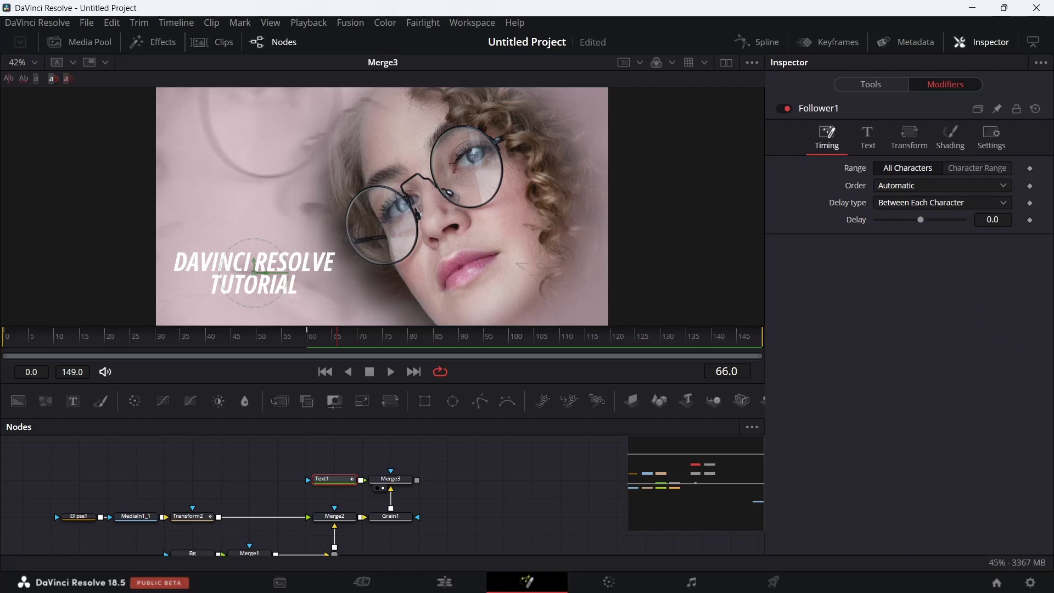
{"action": "left_click_drag", "start_coordinate": [921, 220], "coordinate": [922, 220]}
{"action": "left_click", "coordinate": [993, 220]}
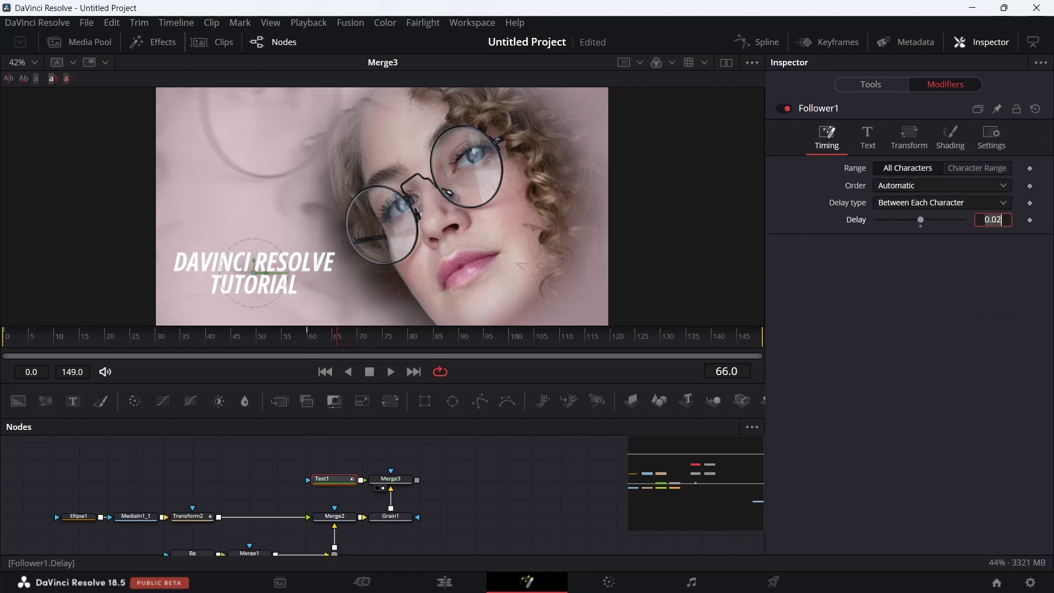
{"action": "type", "text": "2"}
{"action": "key", "text": "Return"}
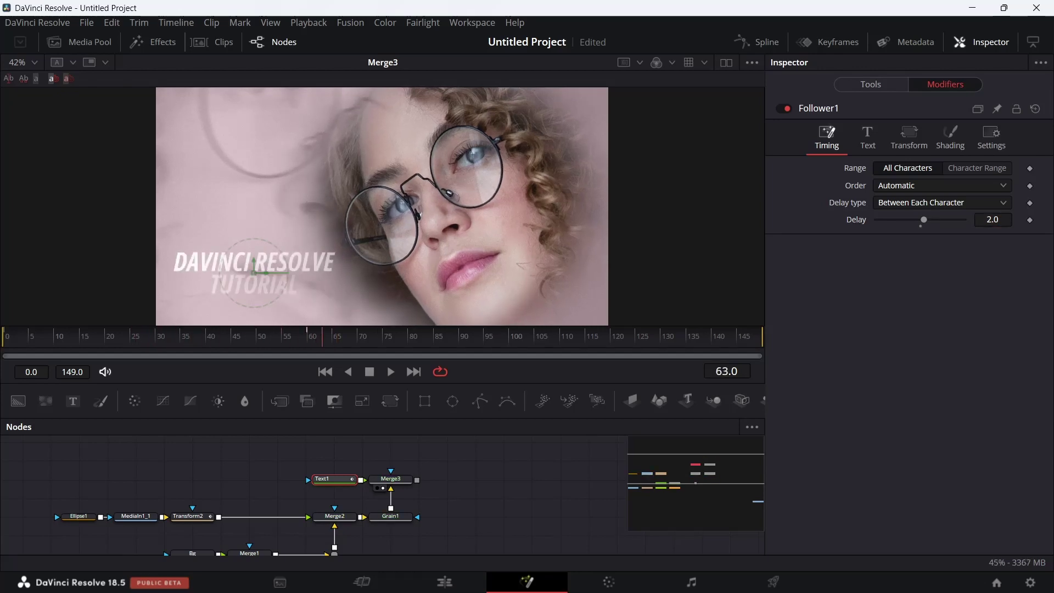
{"action": "left_click", "coordinate": [942, 185]}
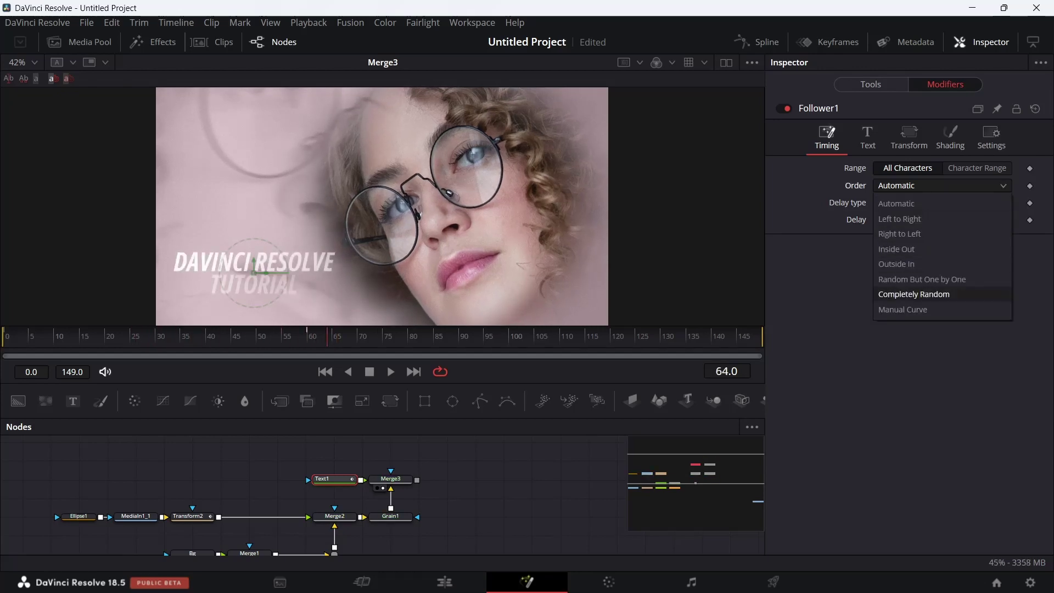
{"action": "left_click", "coordinate": [933, 279]}
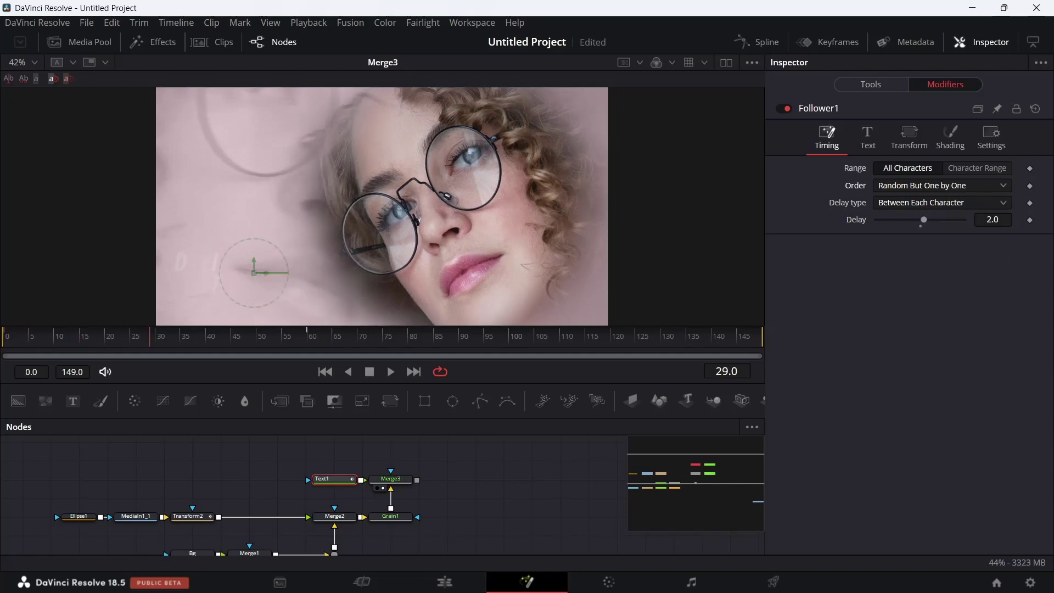
{"action": "type", "text": "4"}
{"action": "key", "text": "Return"}
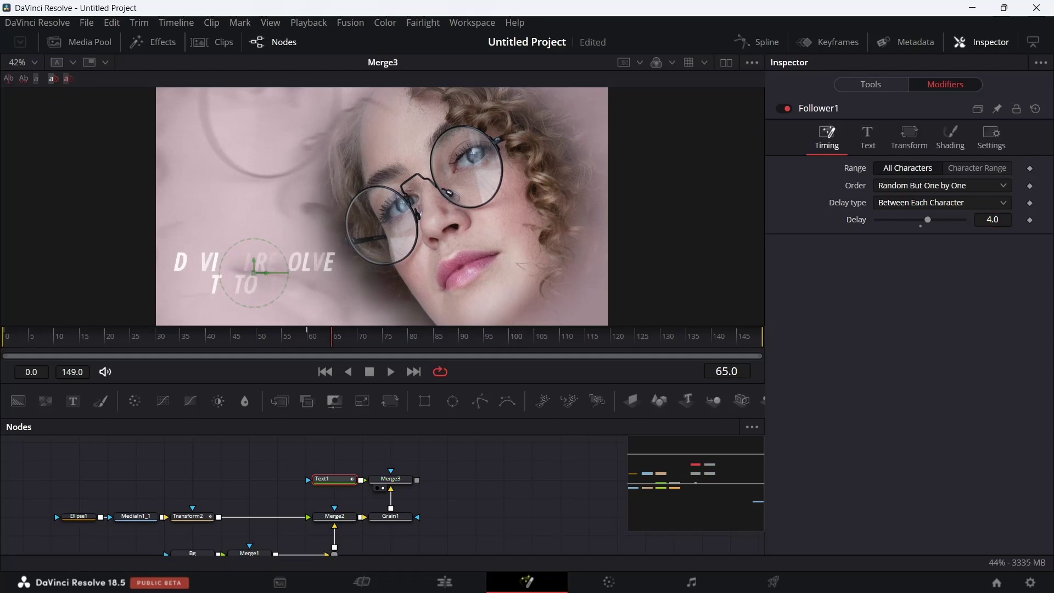
{"action": "left_click", "coordinate": [951, 138]}
{"action": "scroll", "coordinate": [896, 346], "scroll_direction": "down", "scroll_amount": 5}
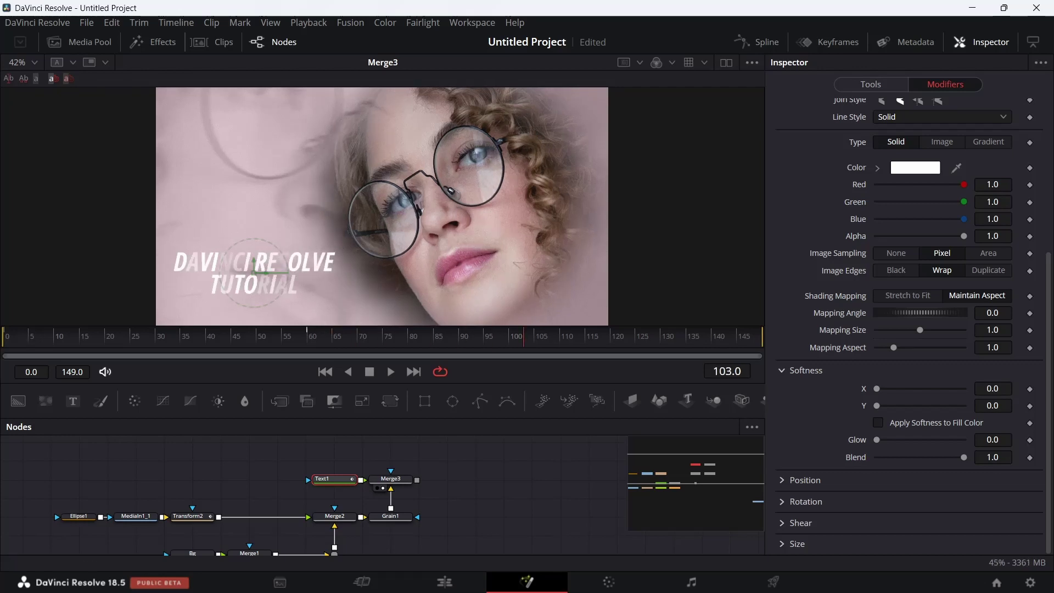
Scrub through frames around 25 and 59 to check the title reveal, then return to frame 0
{"action": "left_click", "coordinate": [302, 336]}
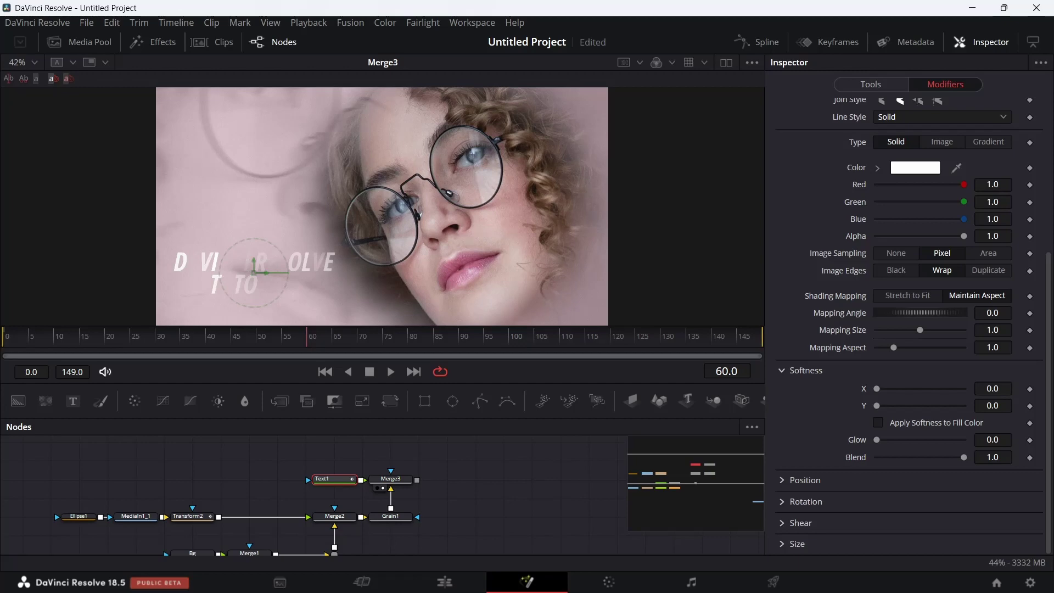
{"action": "left_click", "coordinate": [130, 336]}
{"action": "key", "text": "Right"}
{"action": "key", "text": "Home"}
{"action": "scroll", "coordinate": [910, 220], "scroll_direction": "up", "scroll_amount": 5}
Keyframe the Follower's character Softness so it starts at 10 on frame 0
{"action": "left_click", "coordinate": [909, 134]}
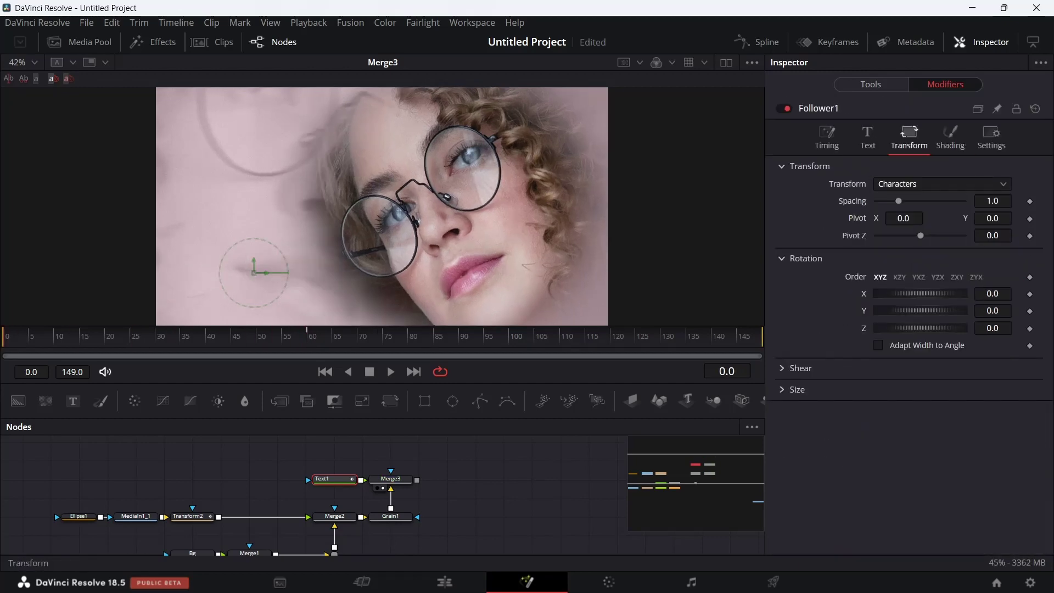
{"action": "left_click", "coordinate": [950, 135]}
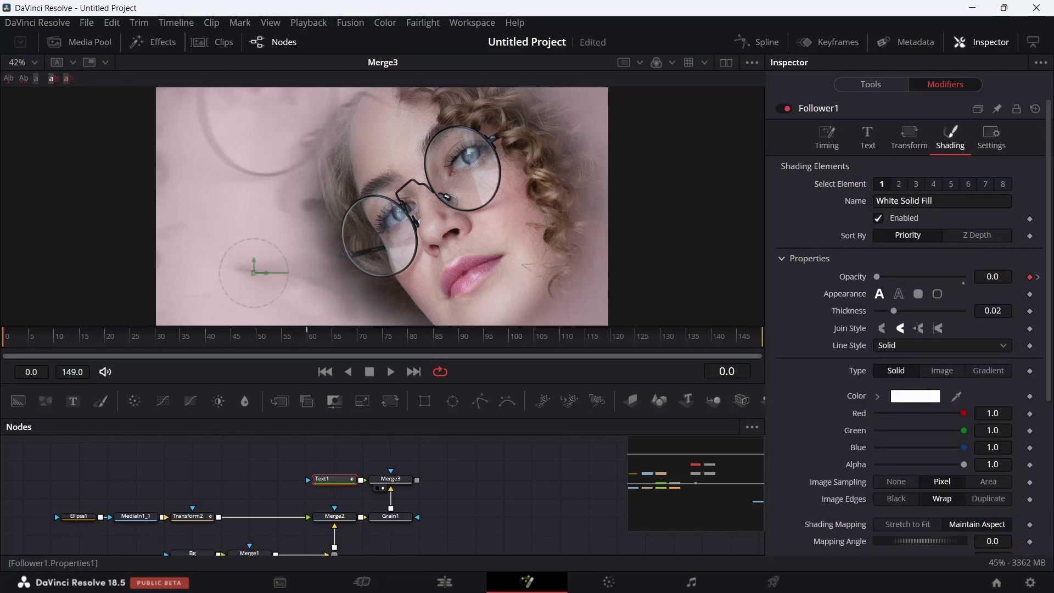
{"action": "scroll", "coordinate": [906, 357], "scroll_direction": "down", "scroll_amount": 4}
{"action": "right_click", "coordinate": [877, 388]}
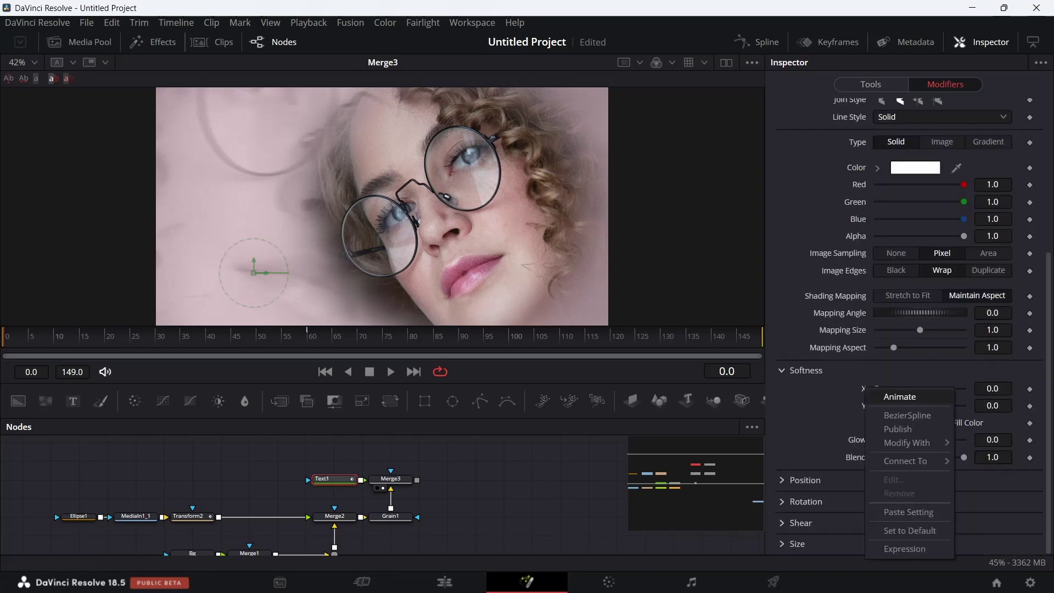
{"action": "left_click", "coordinate": [892, 396]}
{"action": "left_click", "coordinate": [307, 336]}
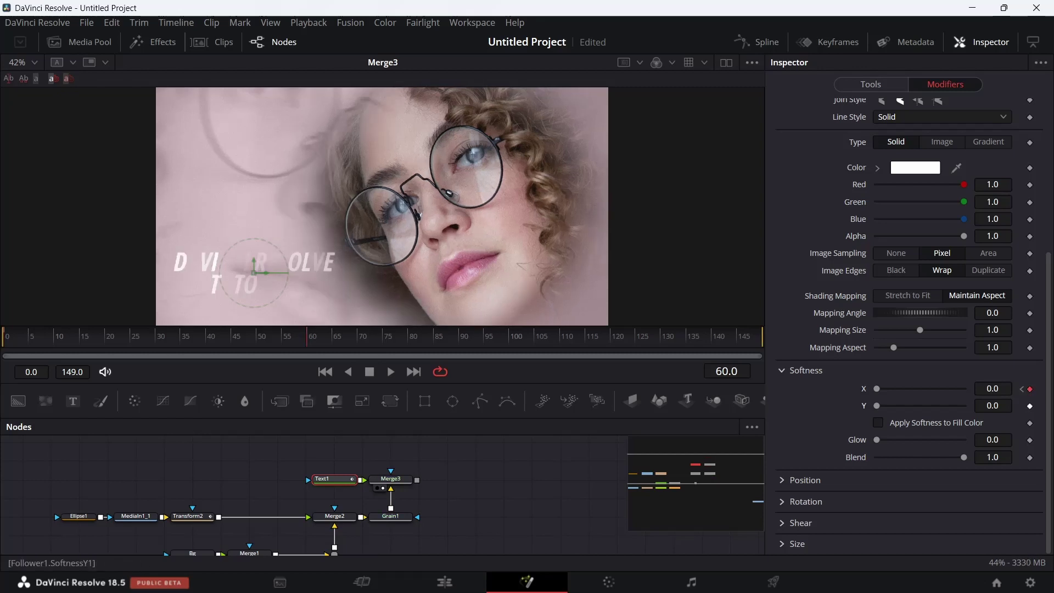
{"action": "key", "text": "Home"}
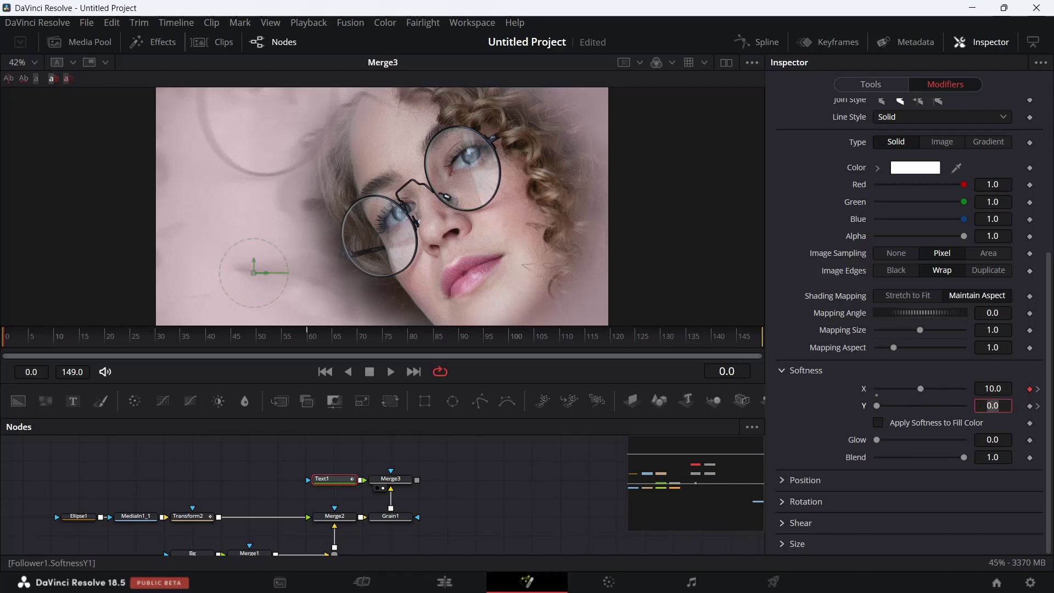
{"action": "type", "text": "10"}
{"action": "key", "text": "Return"}
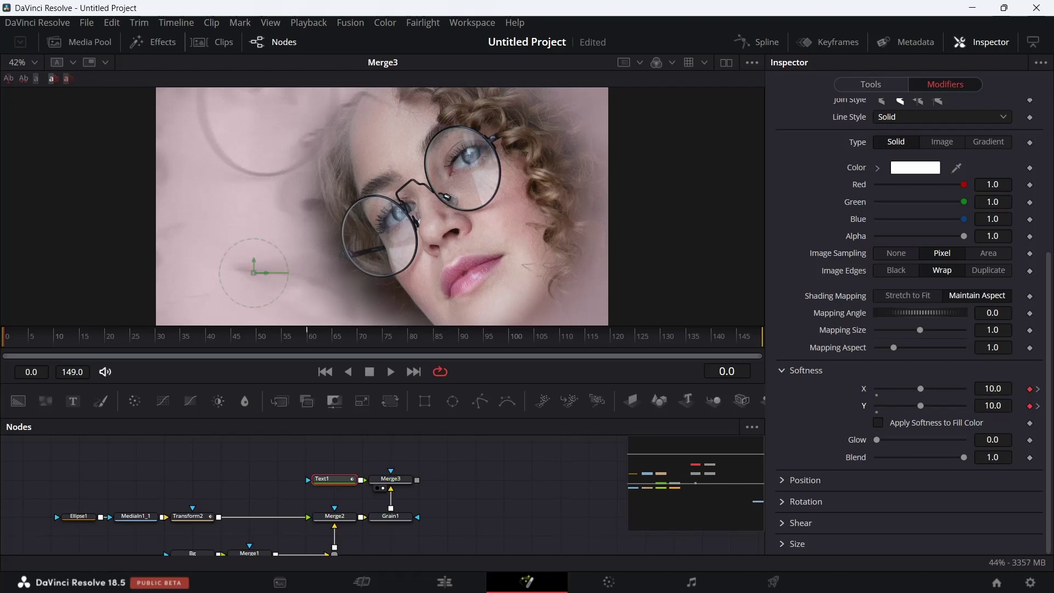
Play the comp to preview the letters sharpening as they appear
{"action": "key", "text": "space"}
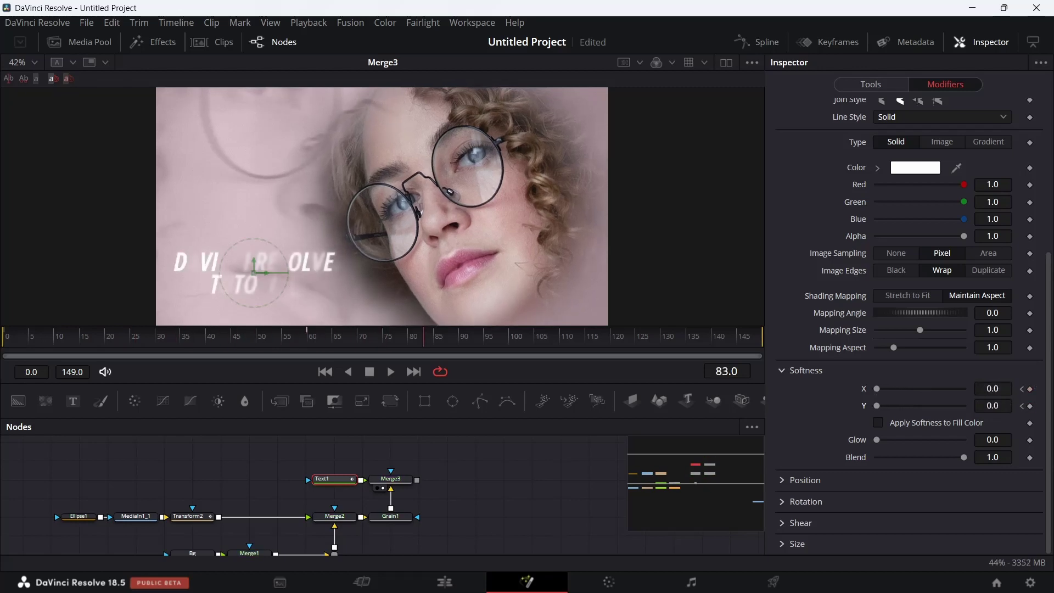
{"action": "scroll", "coordinate": [906, 275], "scroll_direction": "up", "scroll_amount": 5}
{"action": "left_click", "coordinate": [827, 137]}
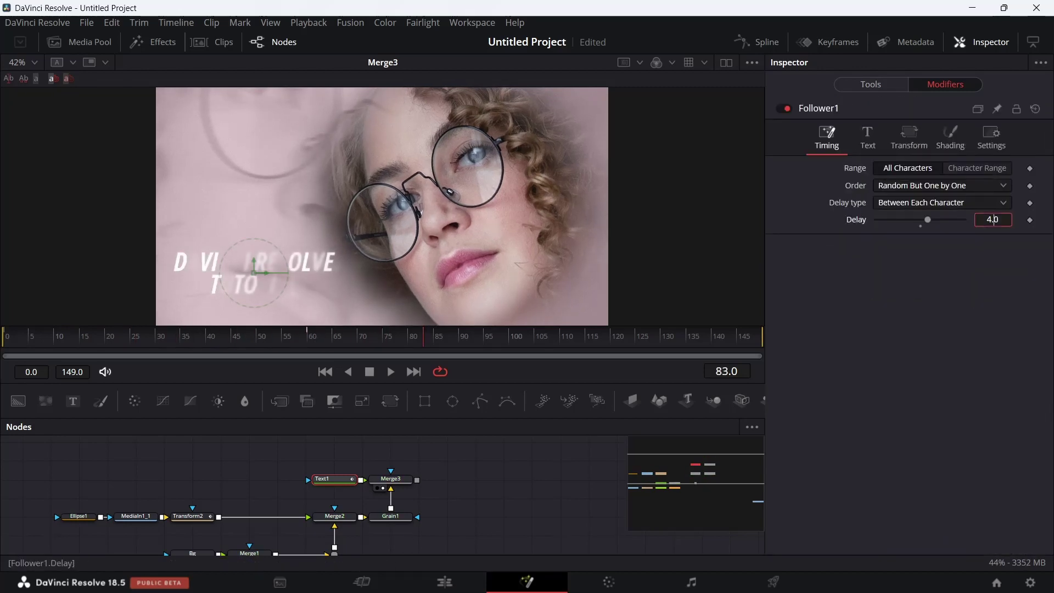
Commit the 2.0 character delay, then import dust_-_3226 into the node graph
{"action": "key", "text": "Return"}
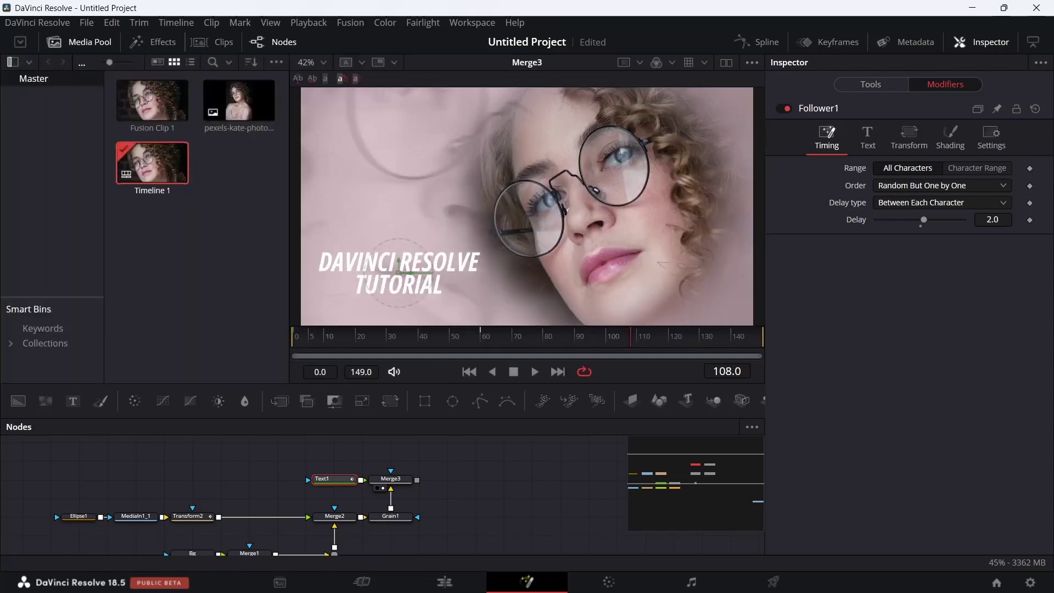
{"action": "right_click", "coordinate": [196, 219]}
{"action": "left_click", "coordinate": [241, 330]}
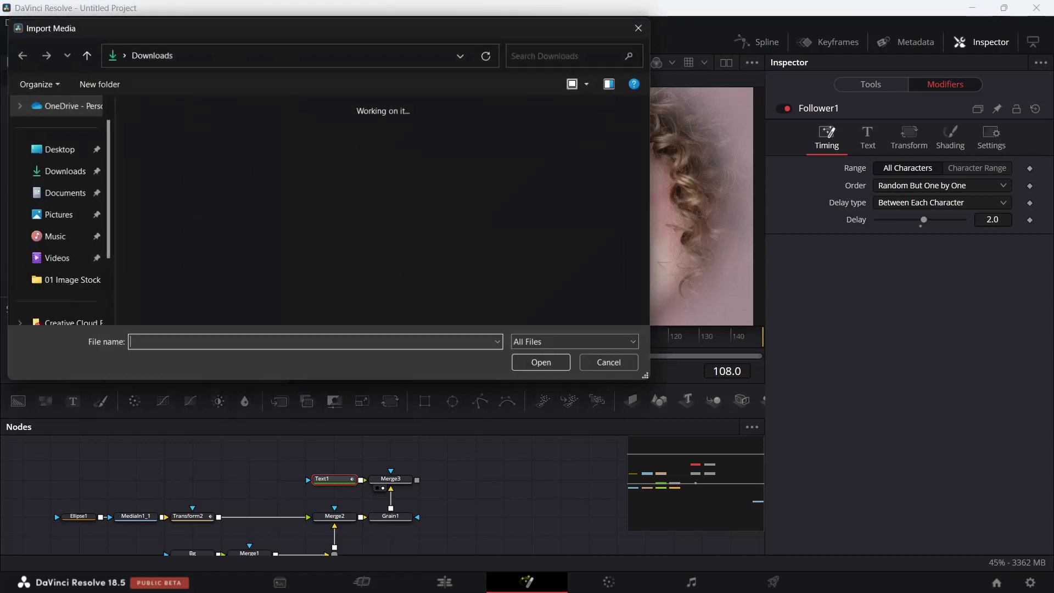
{"action": "scroll", "coordinate": [330, 236], "scroll_direction": "down", "scroll_amount": 2}
{"action": "left_click", "coordinate": [455, 261]}
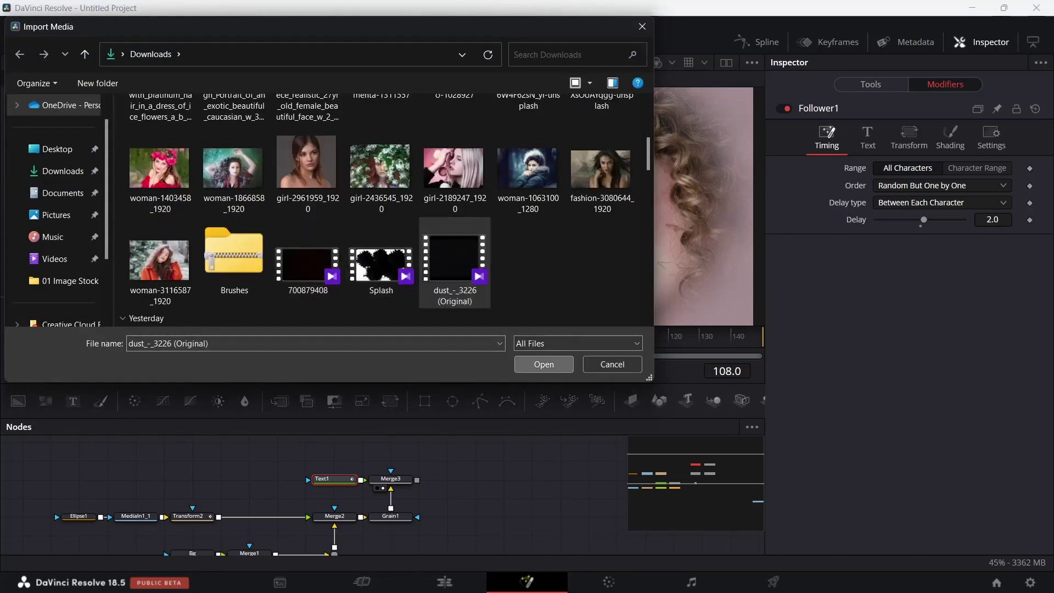
{"action": "left_click", "coordinate": [544, 364]}
{"action": "left_click_drag", "start_coordinate": [152, 100], "coordinate": [334, 463]}
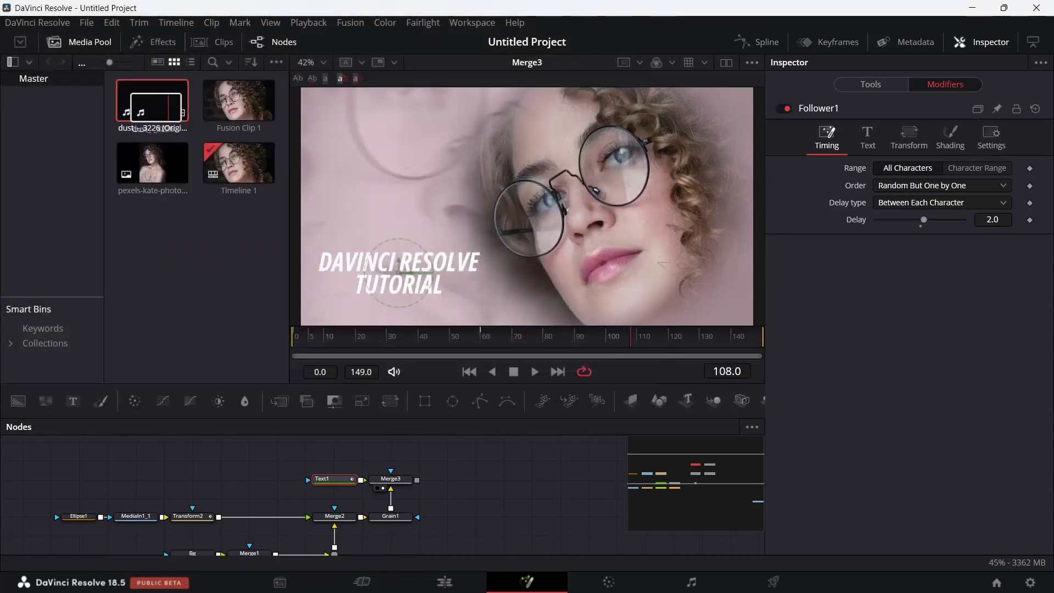
{"action": "left_click", "coordinate": [82, 41]}
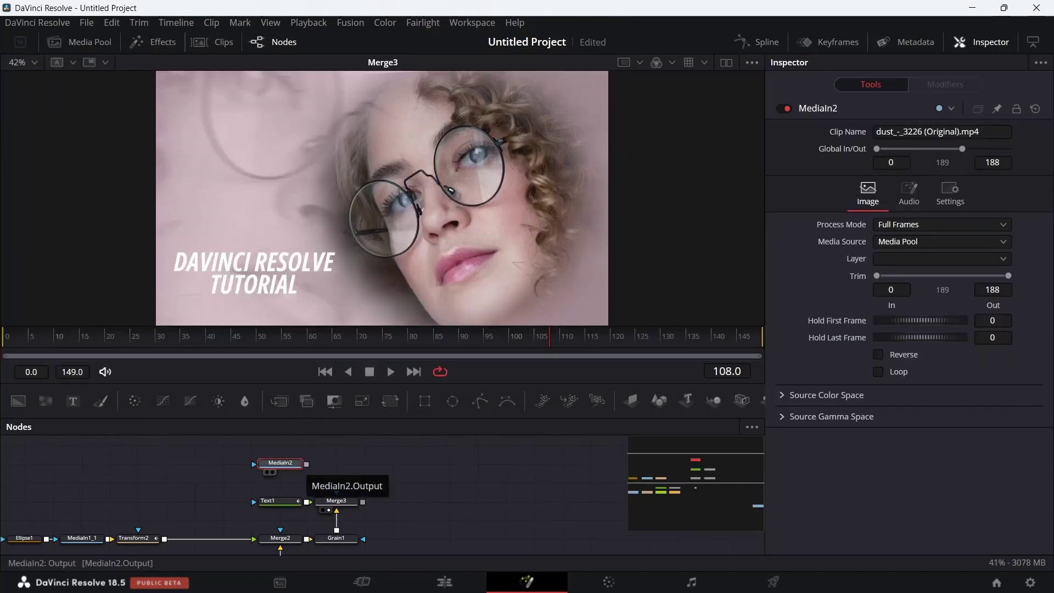
Merge the dust clip over Merge3's output through a new Merge4 and view it
{"action": "left_click", "coordinate": [362, 401]}
{"action": "left_click_drag", "start_coordinate": [338, 464], "coordinate": [332, 486]}
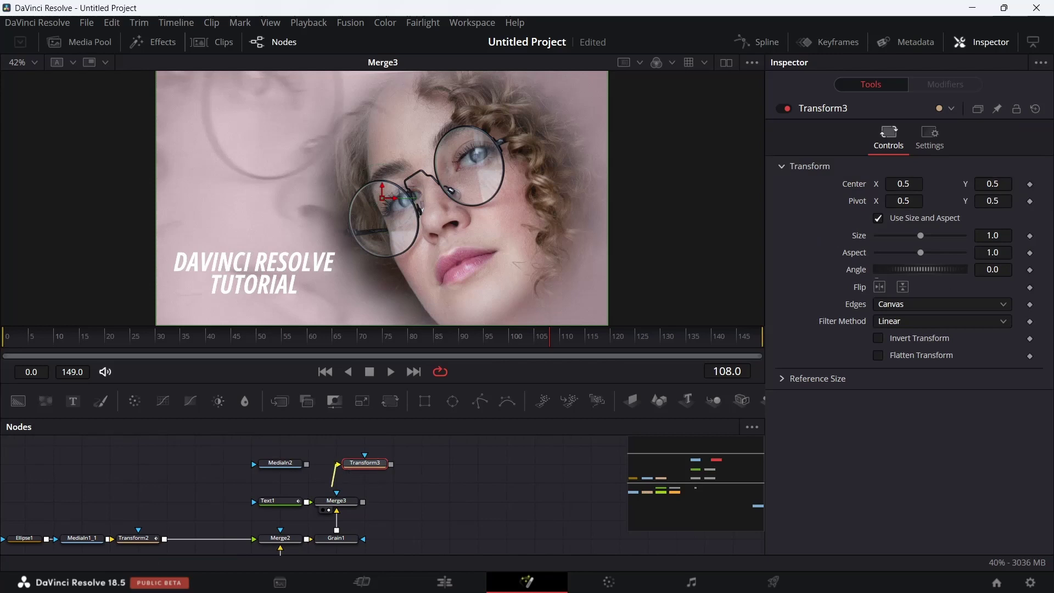
{"action": "key", "text": "Delete"}
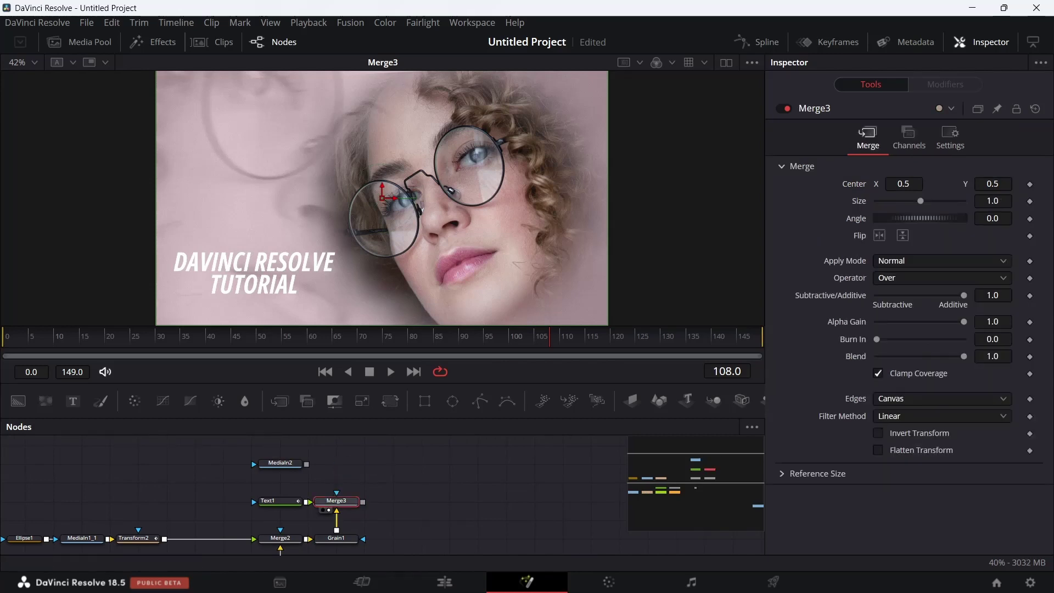
{"action": "left_click_drag", "start_coordinate": [307, 401], "coordinate": [366, 463]}
{"action": "mouse_move", "coordinate": [362, 502]}
{"action": "left_mouse_down"}
{"action": "mouse_move", "coordinate": [366, 463]}
{"action": "mouse_move", "coordinate": [337, 463]}
{"action": "left_mouse_up"}
{"action": "key", "text": "1"}
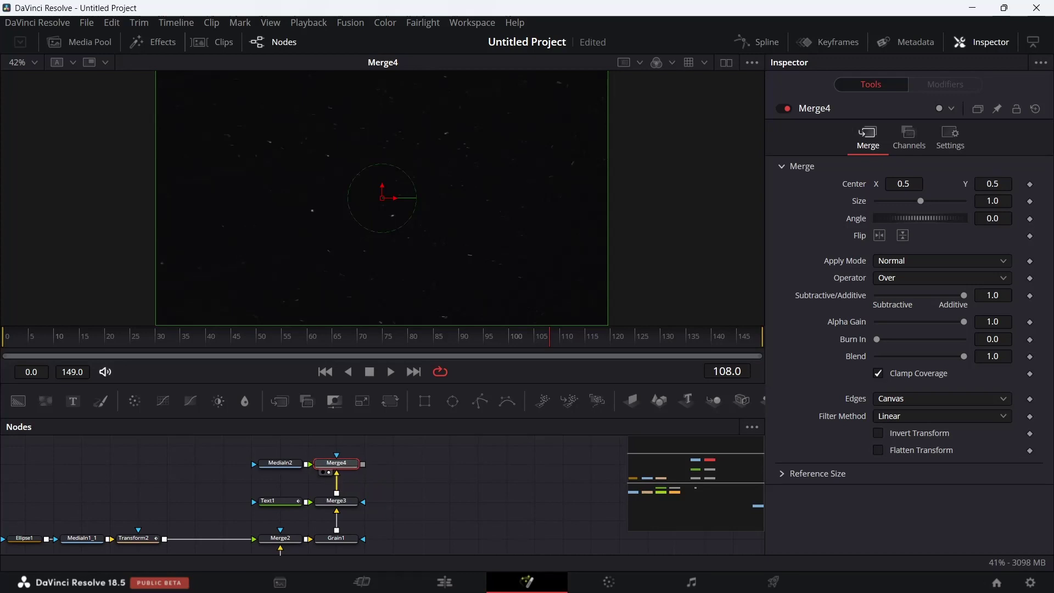
Set Merge4's Apply Mode to Screen and preview the blended dust
{"action": "left_click", "coordinate": [942, 261]}
{"action": "left_click", "coordinate": [901, 291]}
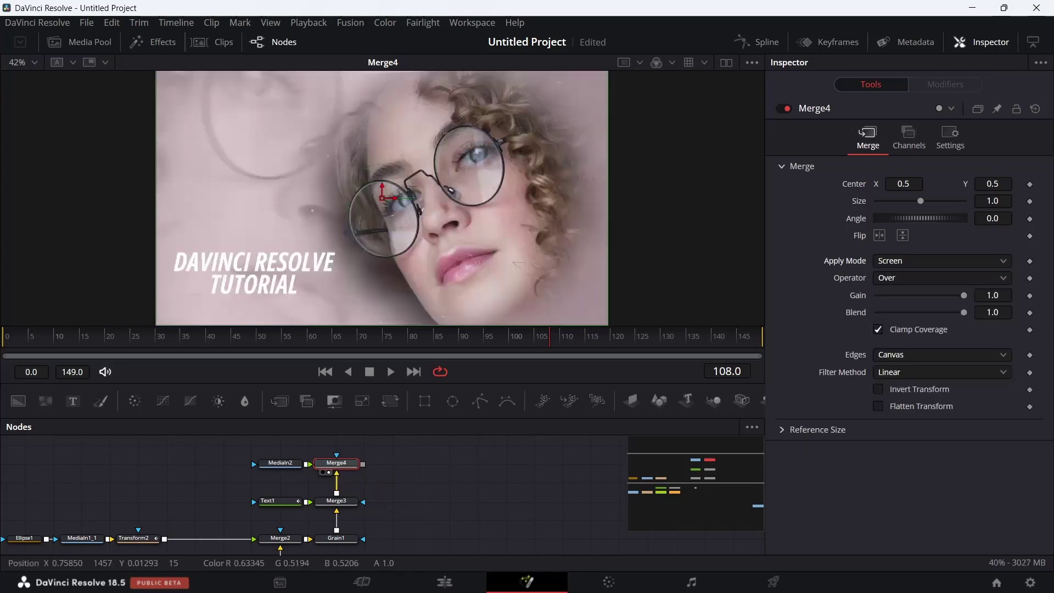
{"action": "key", "text": "space"}
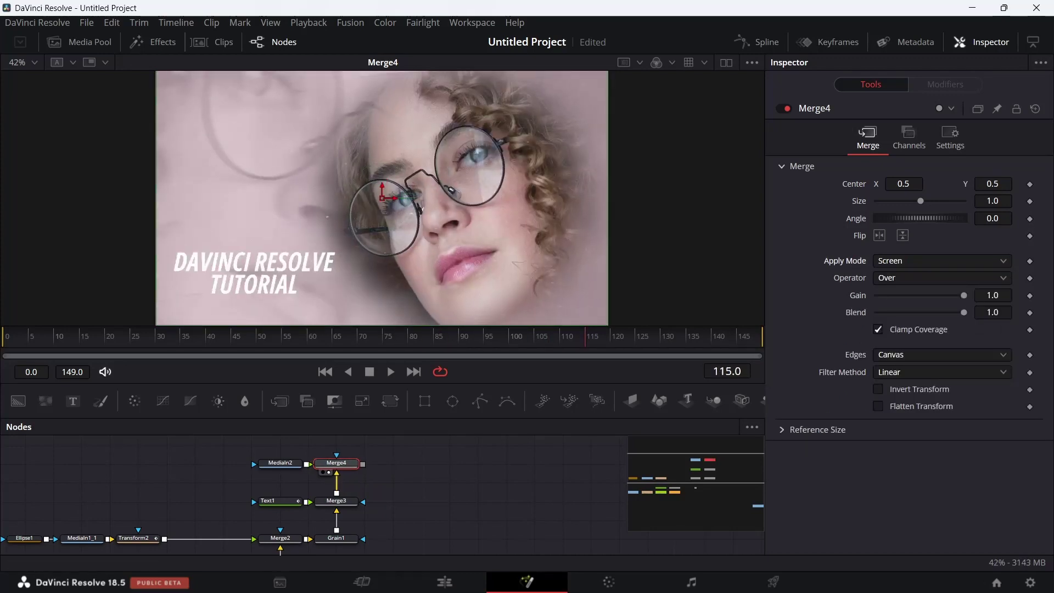
{"action": "left_click", "coordinate": [280, 463]}
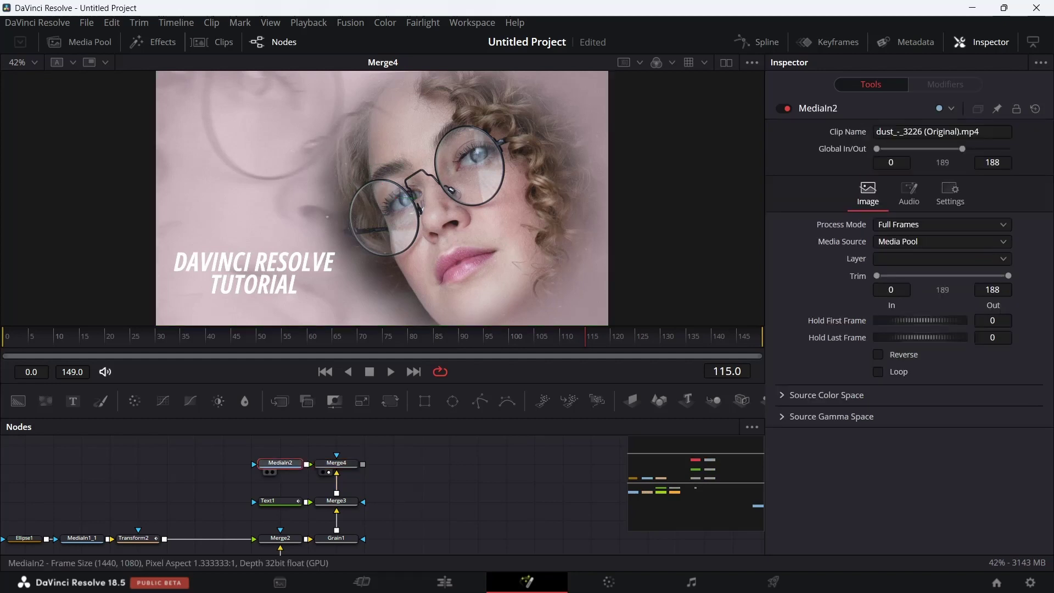
{"action": "key", "text": "shift+space"}
Insert a Gaussian Blur after MediaIn2 and untick its Same Horizontal / Vertical option
{"action": "type", "text": "grain"}
{"action": "key", "text": "BackSpace"}
{"action": "key", "text": "BackSpace"}
{"action": "key", "text": "BackSpace"}
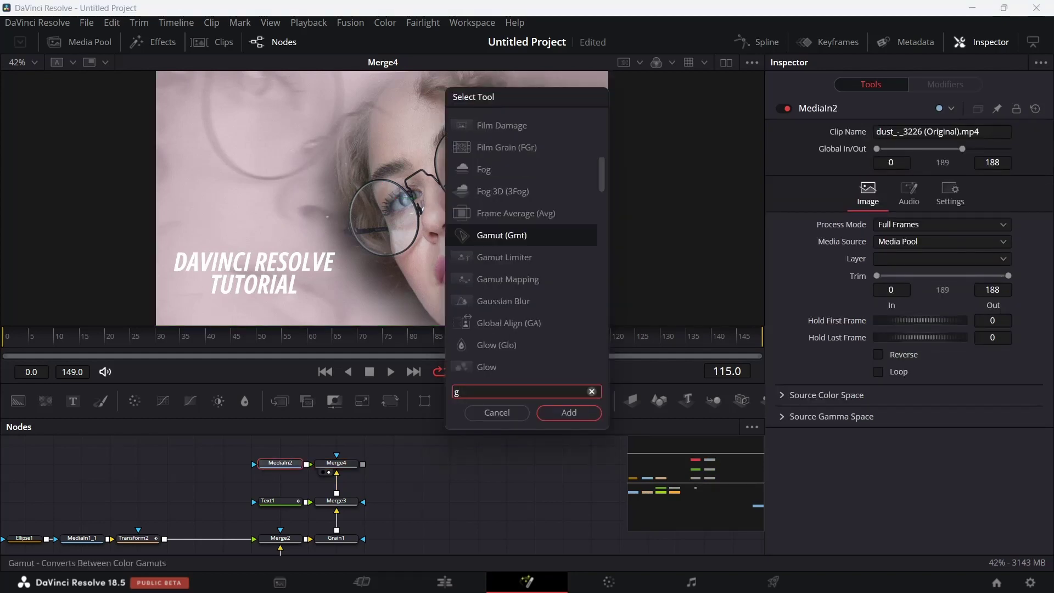
{"action": "type", "text": "aussian blur"}
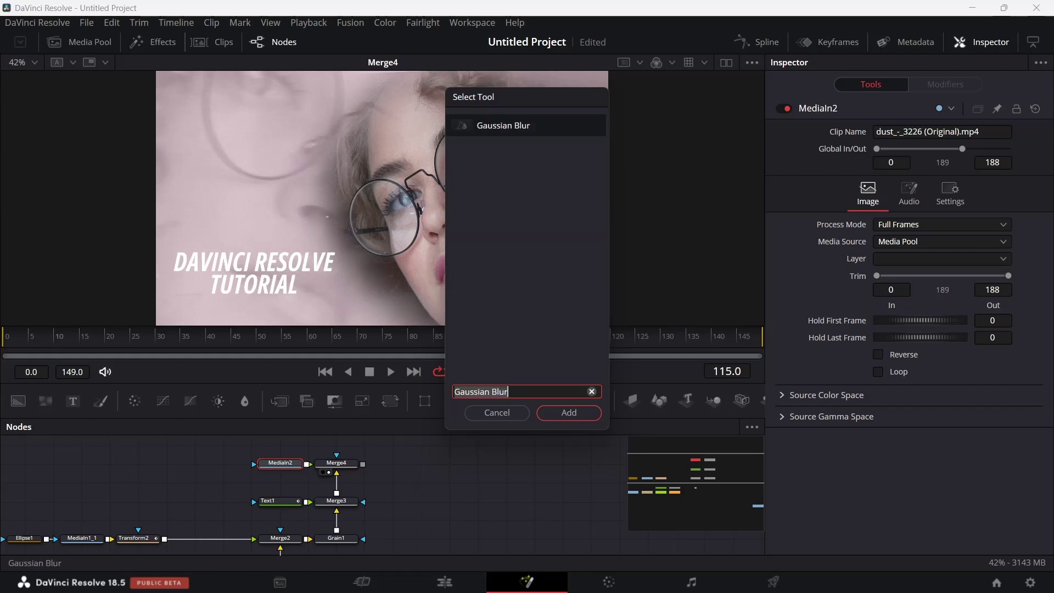
{"action": "key", "text": "Return"}
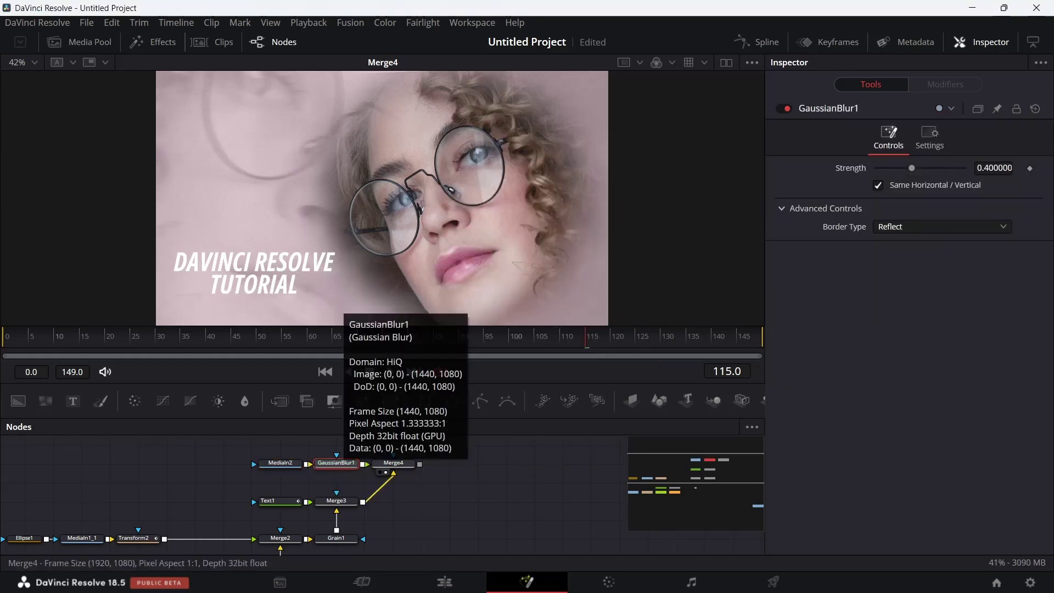
{"action": "left_click", "coordinate": [393, 463]}
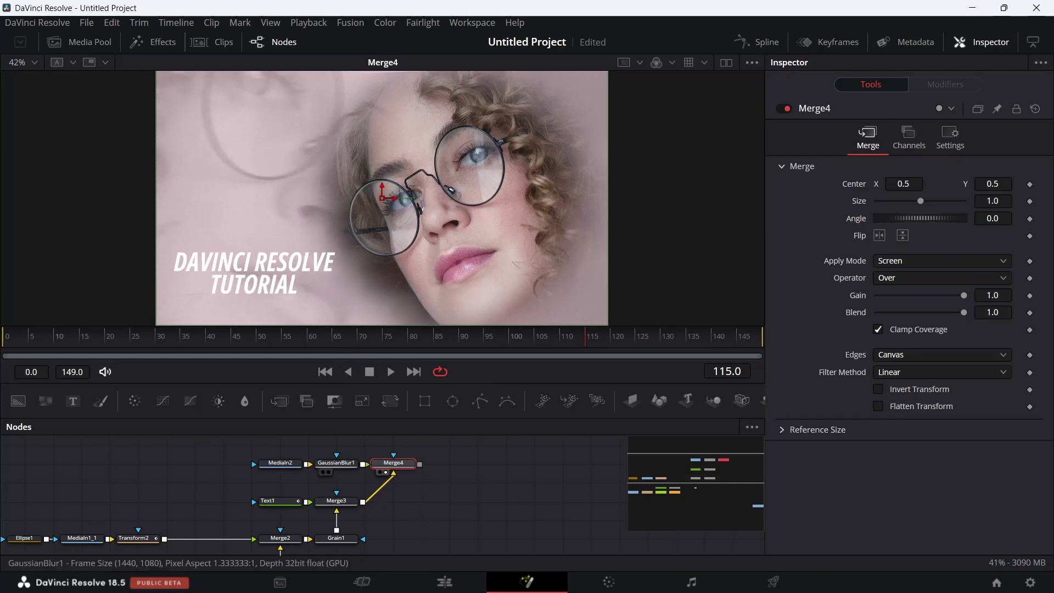
{"action": "left_click", "coordinate": [337, 463]}
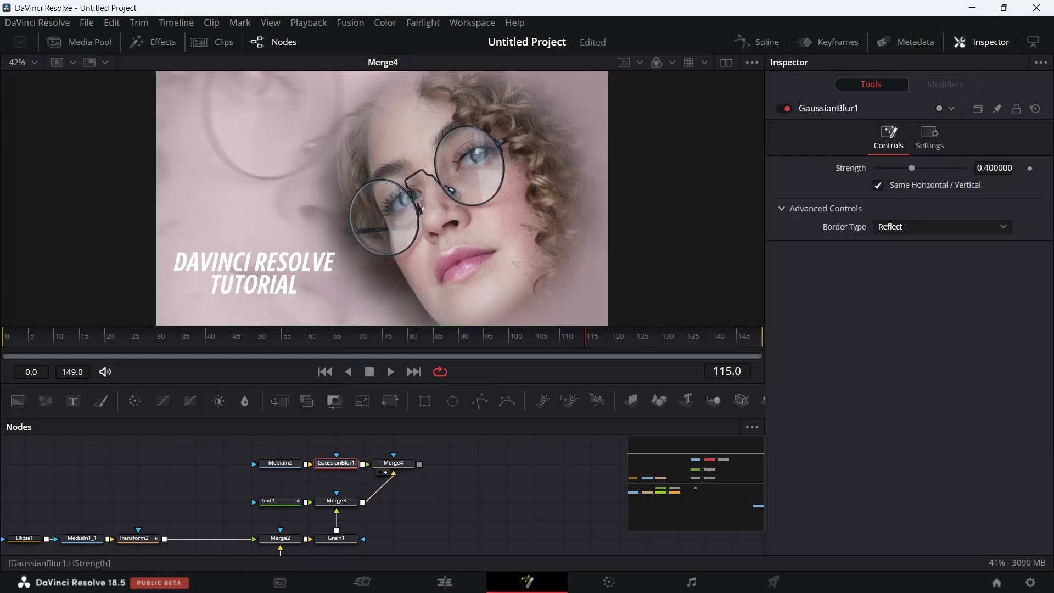
{"action": "left_click", "coordinate": [878, 185]}
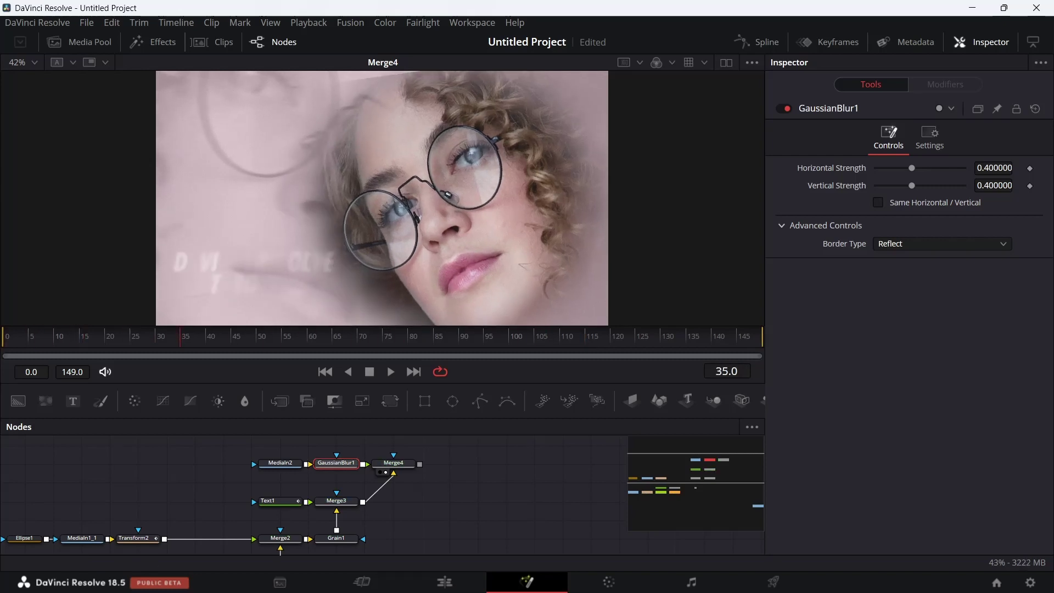
{"action": "key", "text": "space"}
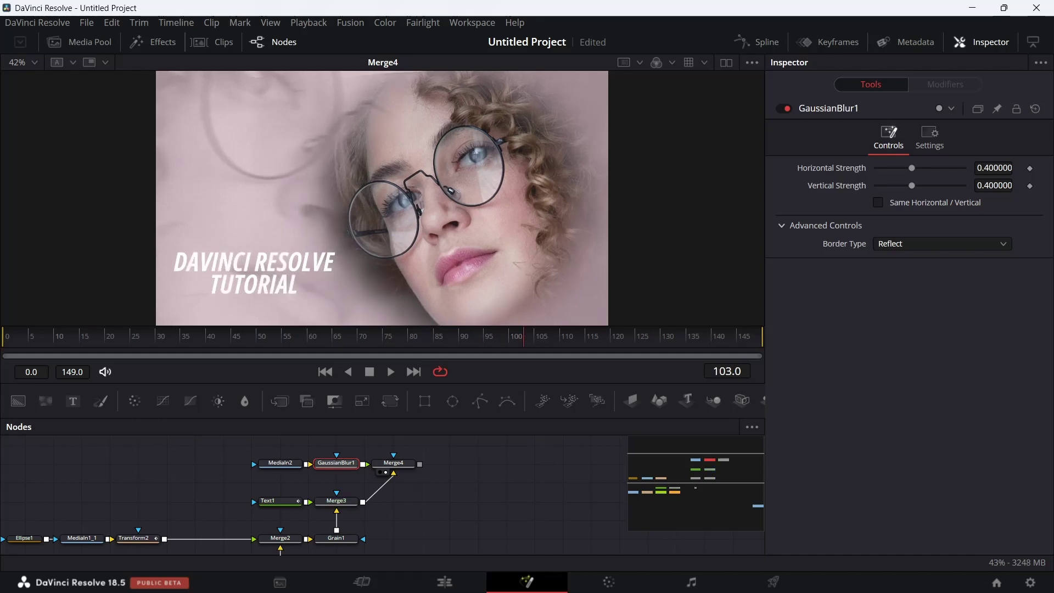
{"action": "left_click_drag", "start_coordinate": [194, 496], "coordinate": [366, 508]}
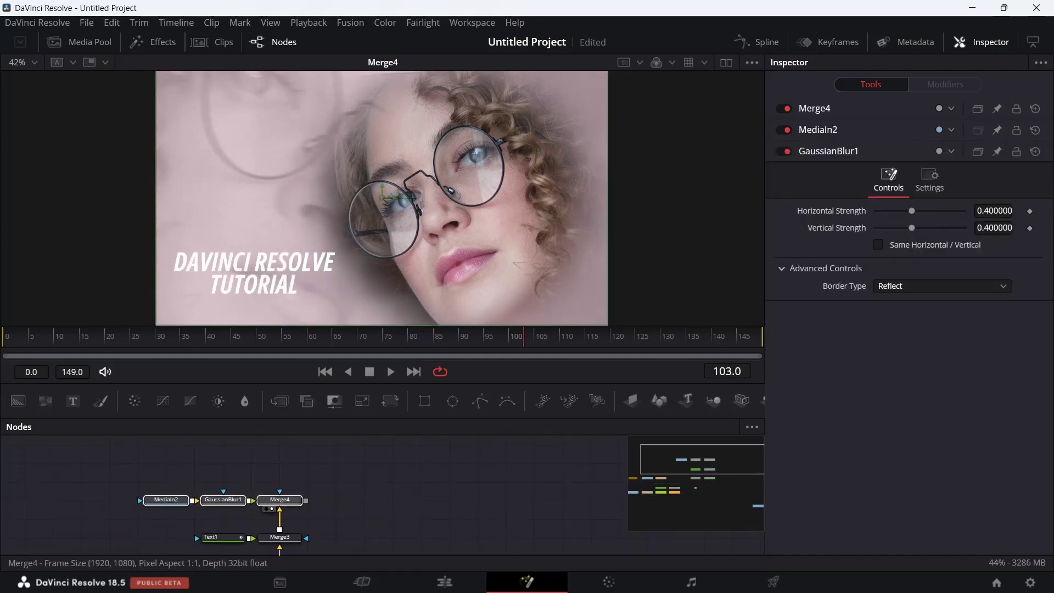
Add a Transform3 node after Merge4
{"action": "left_click", "coordinate": [280, 500]}
{"action": "left_click", "coordinate": [362, 401]}
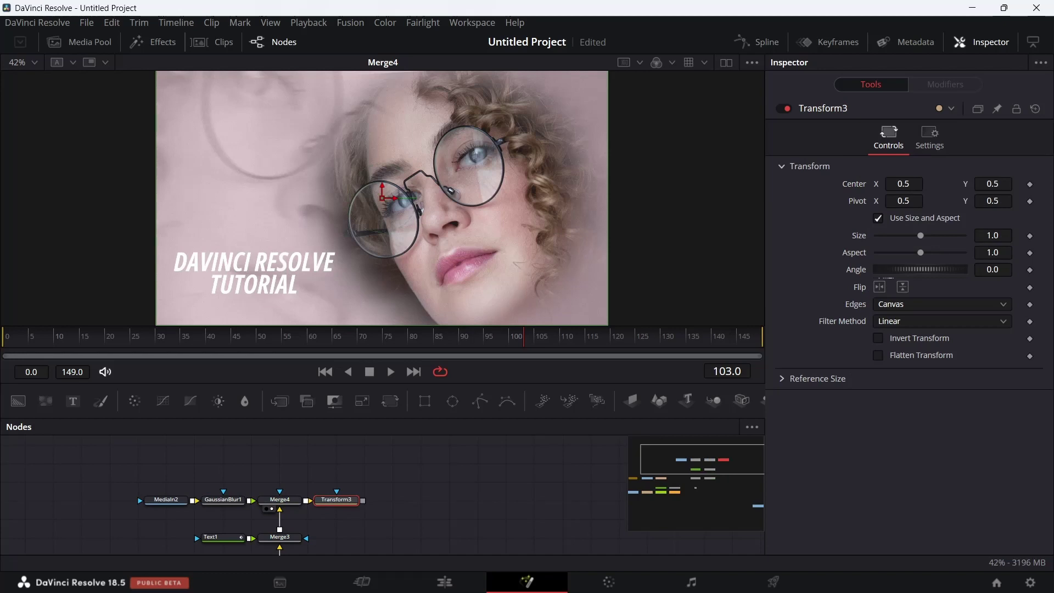
{"action": "mouse_move", "coordinate": [337, 500]}
{"action": "left_mouse_down"}
{"action": "mouse_move", "coordinate": [365, 500]}
{"action": "mouse_move", "coordinate": [190, 495]}
{"action": "left_mouse_up"}
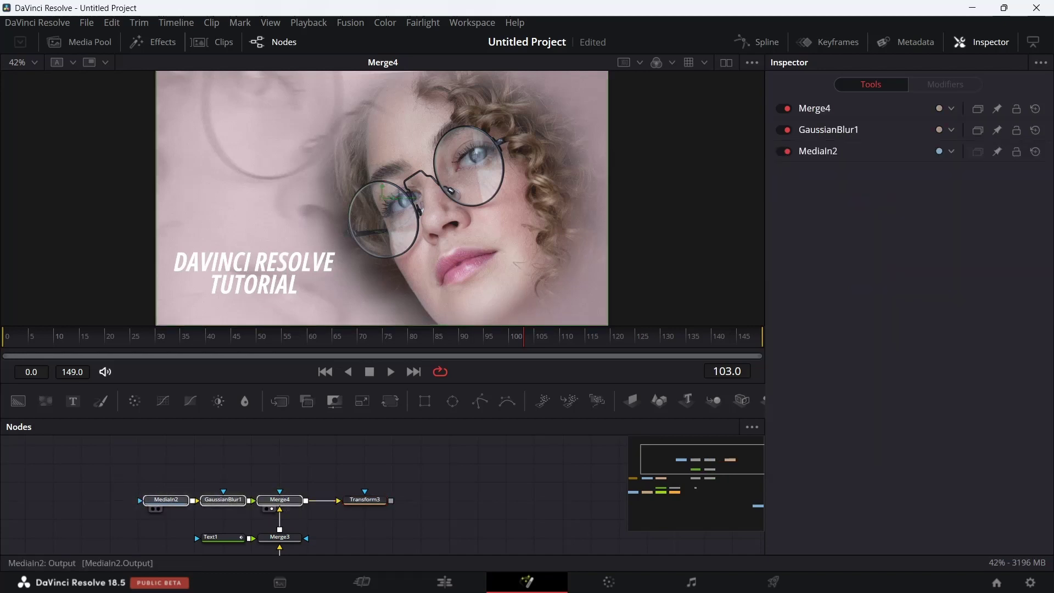
{"action": "left_click_drag", "start_coordinate": [365, 500], "coordinate": [336, 500]}
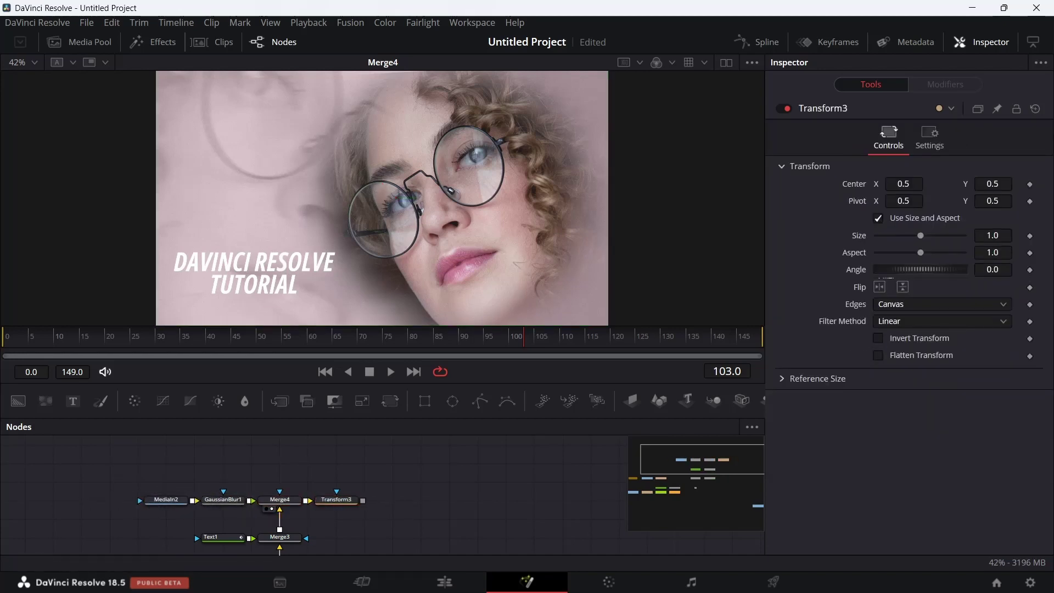
{"action": "left_click", "coordinate": [330, 501]}
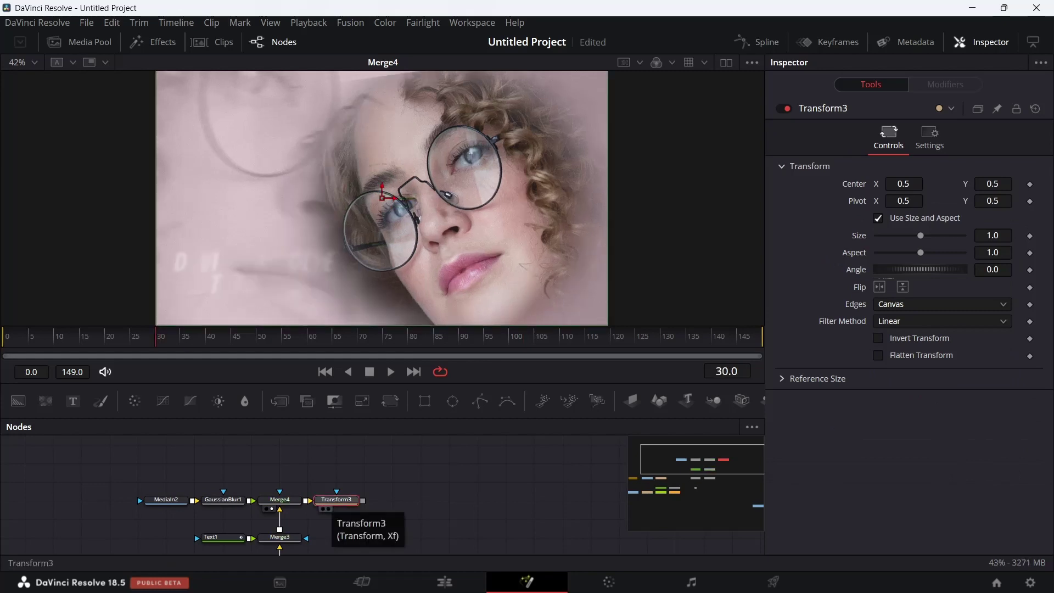
Keyframe Transform3's Center and push the composite off-left (X -1.07) at frame 0
{"action": "left_click", "coordinate": [1030, 184]}
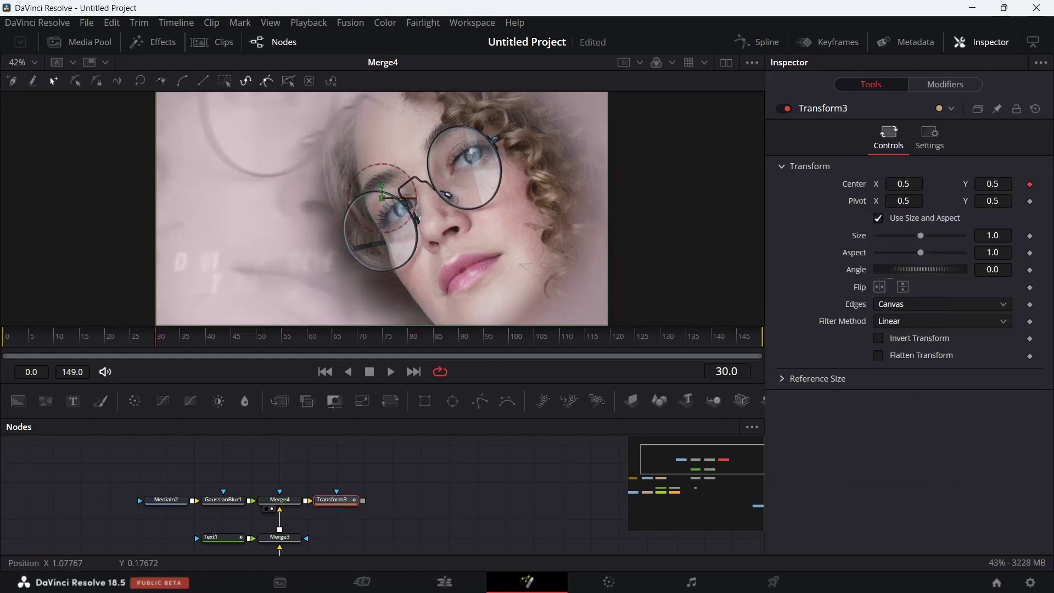
{"action": "key", "text": "Home"}
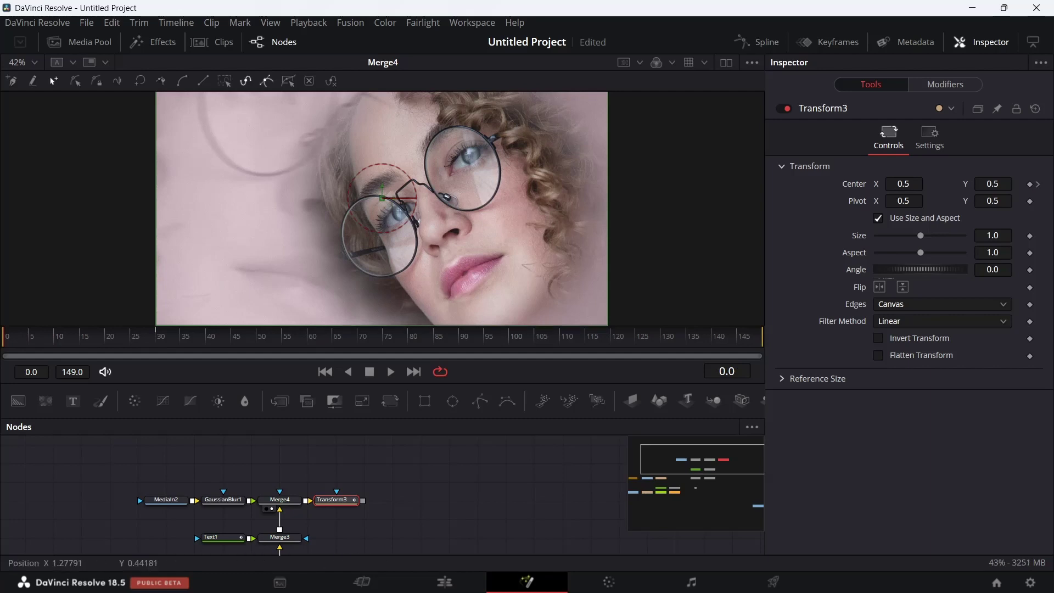
{"action": "left_click_drag", "start_coordinate": [399, 215], "coordinate": [3, 325]}
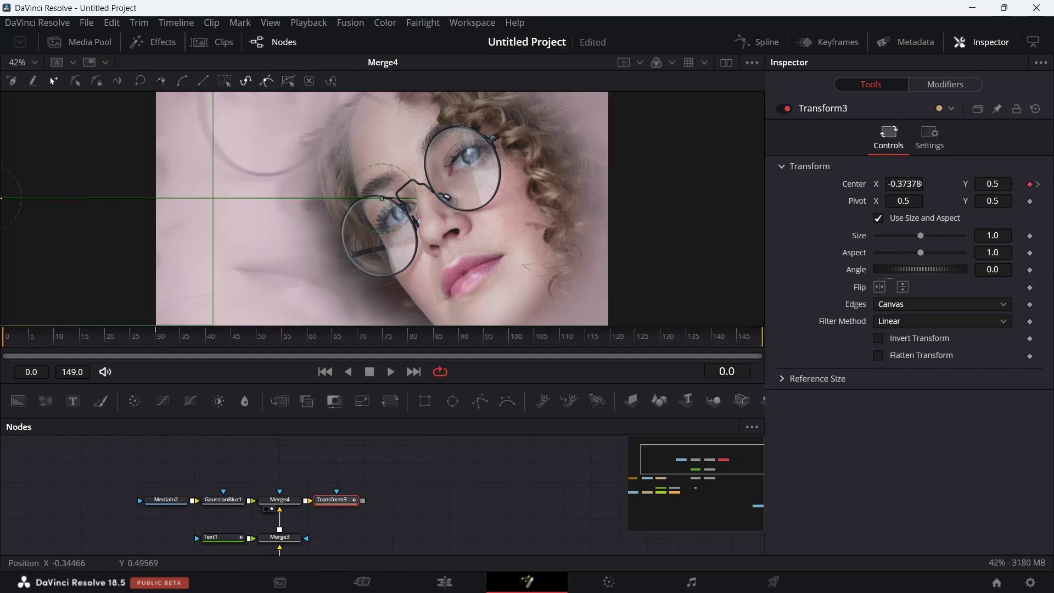
{"action": "scroll", "coordinate": [464, 200], "scroll_direction": "down", "scroll_amount": 3}
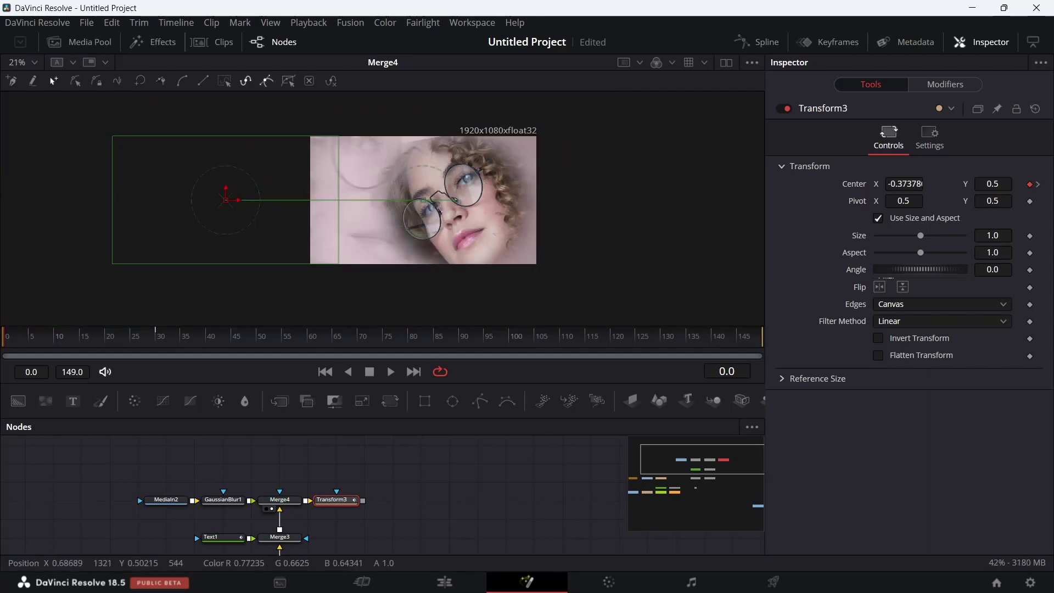
{"action": "key", "text": "1"}
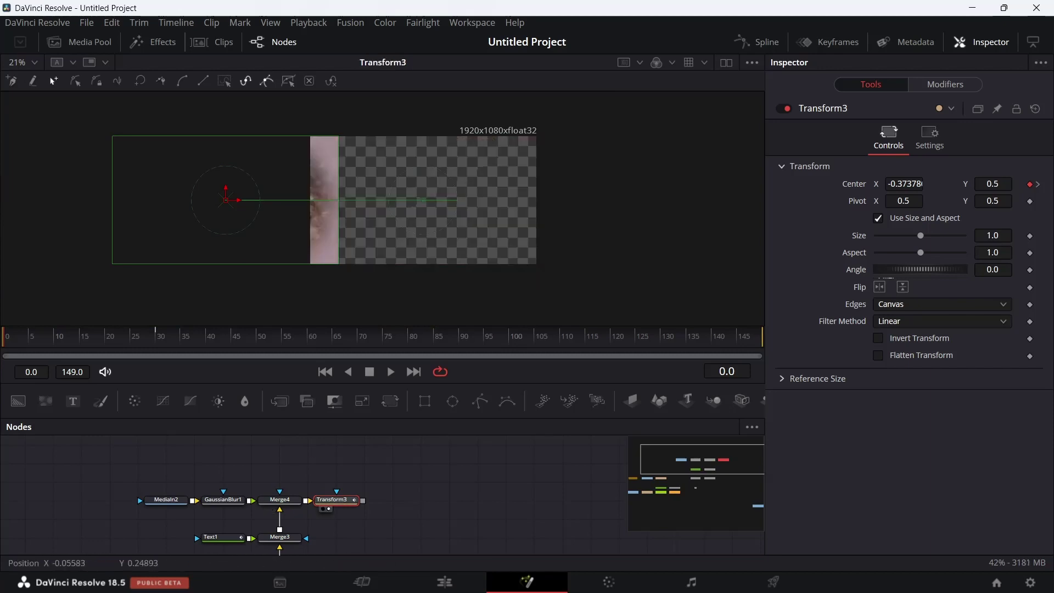
{"action": "left_click_drag", "start_coordinate": [238, 200], "coordinate": [81, 200]}
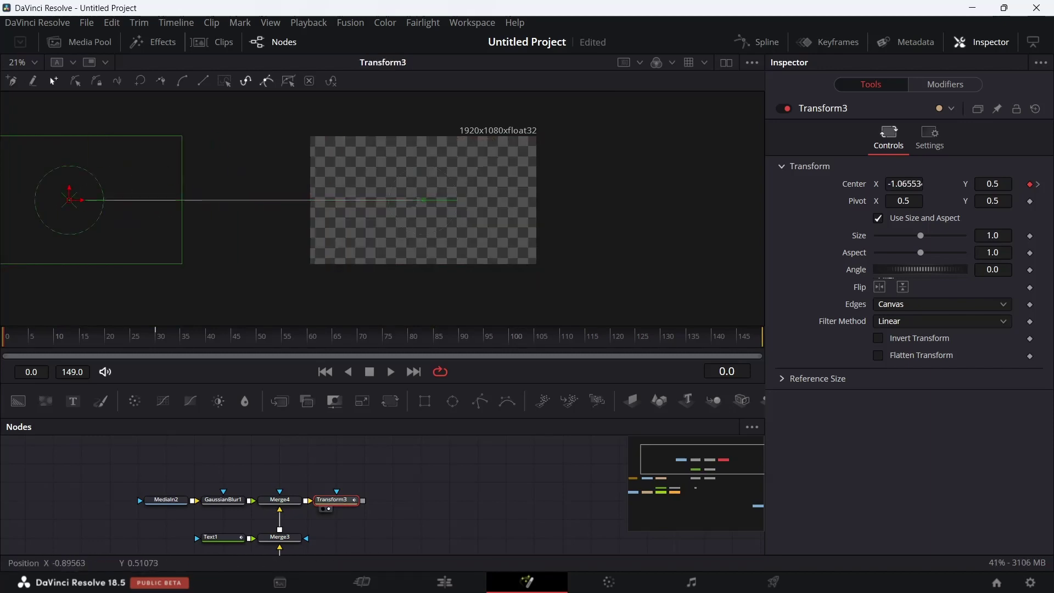
{"action": "key", "text": "space"}
{"action": "key", "text": "space"}
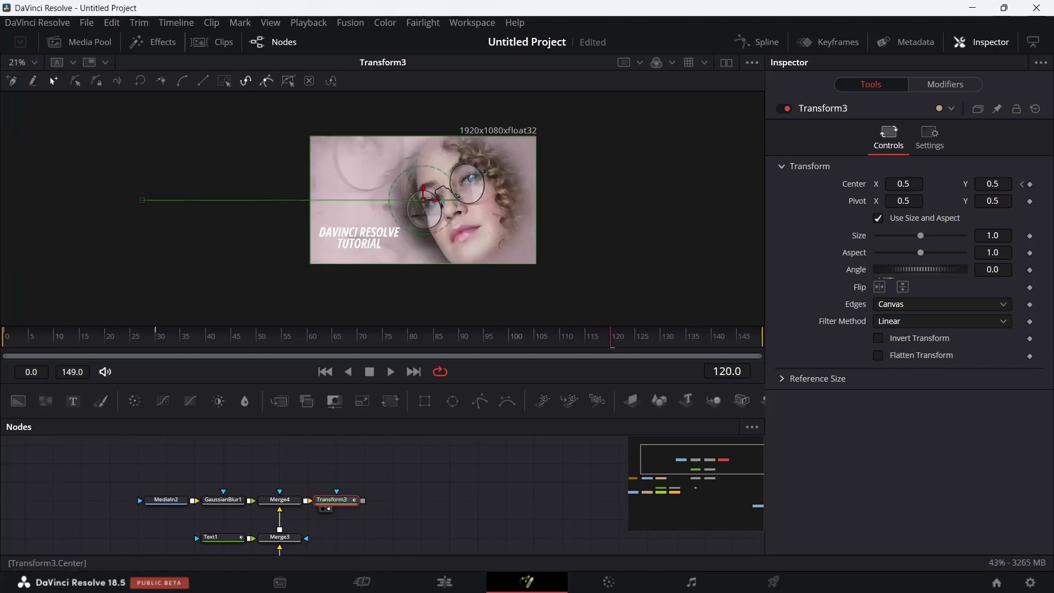
Keyframe Center X 0.5 at frame 120 and 2.07 off-right at frame 149
{"action": "left_click", "coordinate": [1031, 184]}
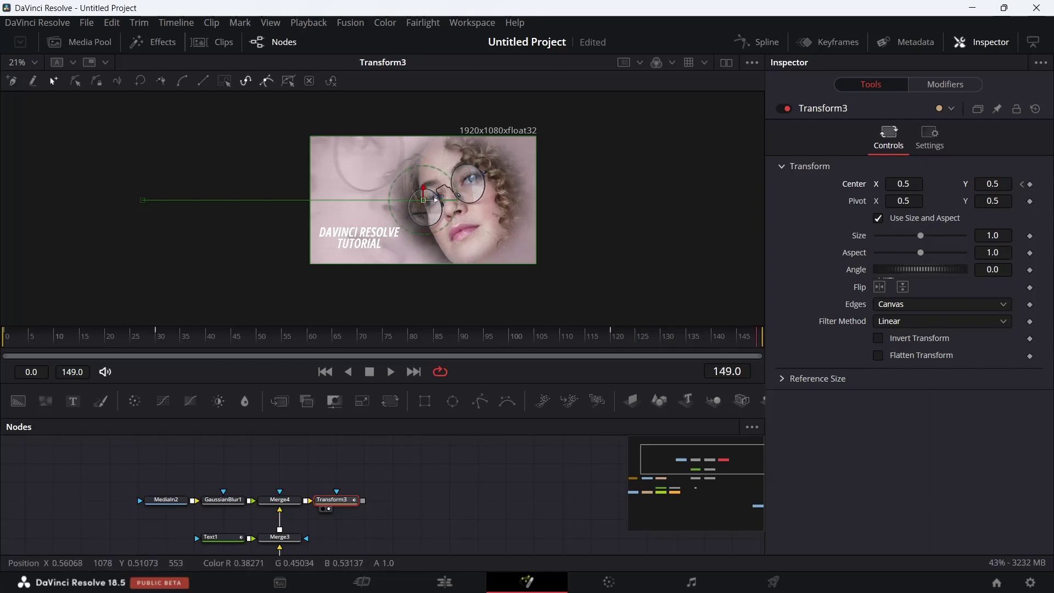
{"action": "left_click_drag", "start_coordinate": [423, 200], "coordinate": [829, 209]}
{"action": "left_click_drag", "start_coordinate": [708, 202], "coordinate": [658, 202]}
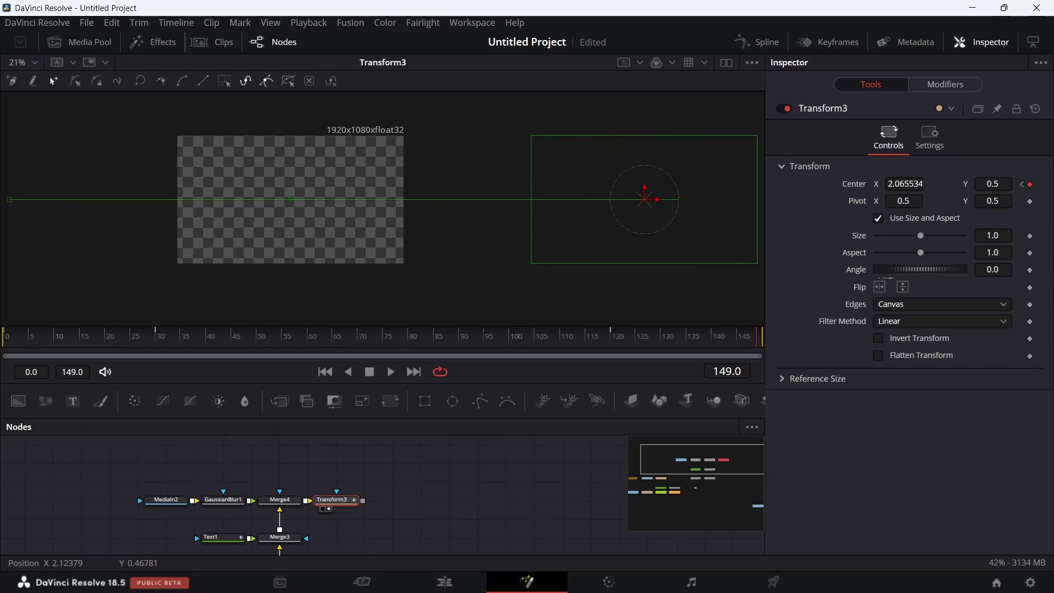
{"action": "left_click", "coordinate": [758, 41]}
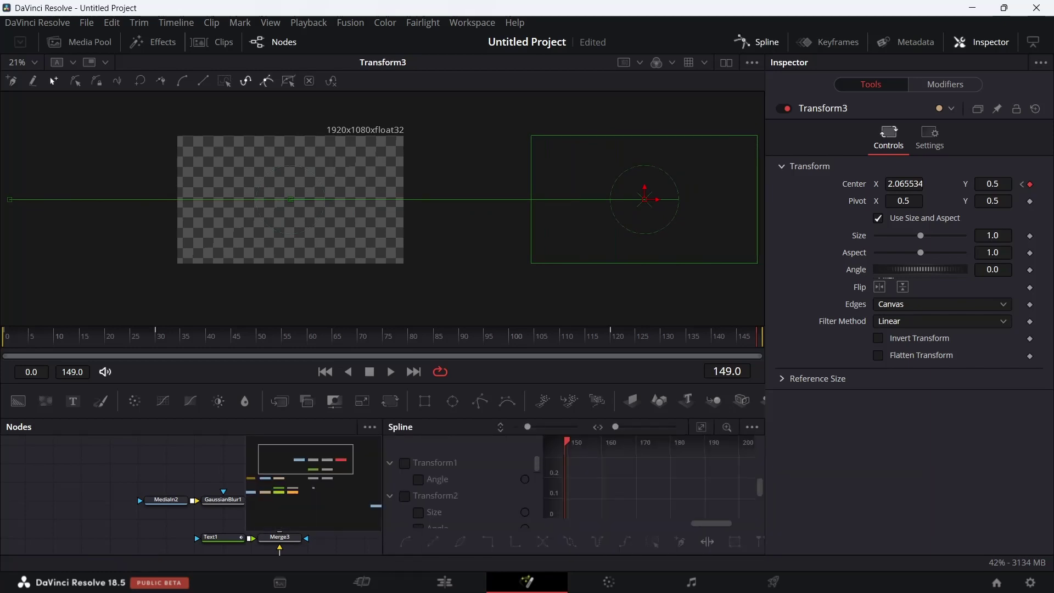
In an enlarged Spline editor, smooth all four Transform3 position keyframes
{"action": "left_click", "coordinate": [273, 42]}
{"action": "left_click_drag", "start_coordinate": [385, 417], "coordinate": [384, 323]}
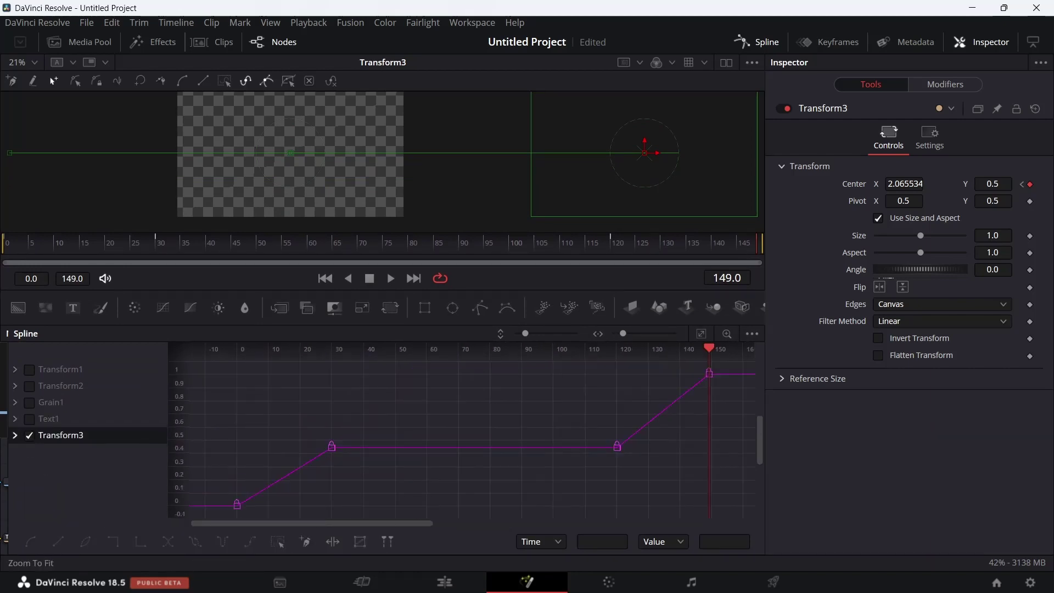
{"action": "left_click_drag", "start_coordinate": [730, 362], "coordinate": [220, 513]}
{"action": "key", "text": "shift+s"}
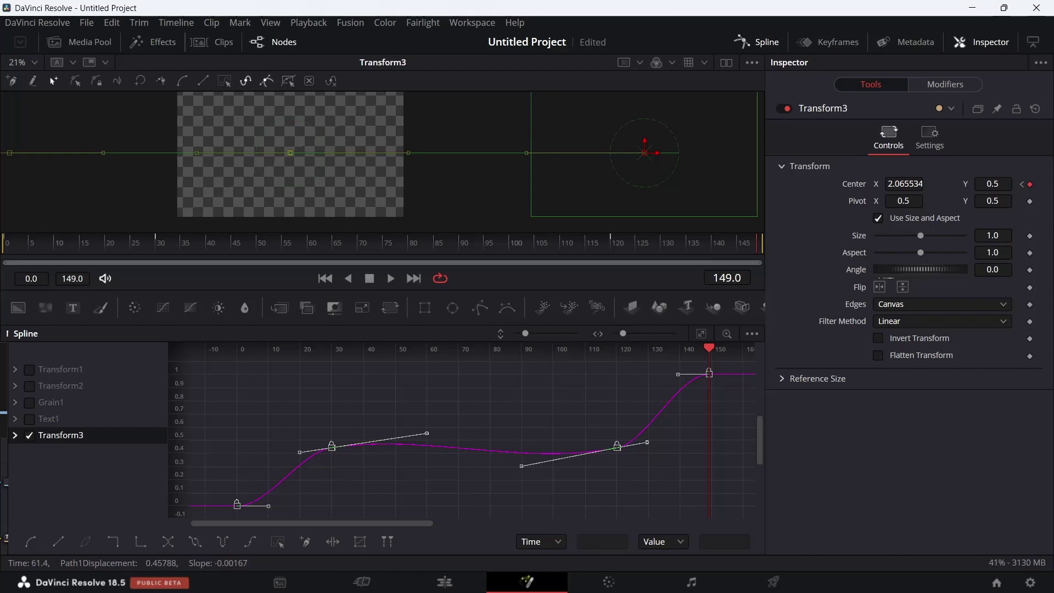
Stretch the tangents to ease into frame 30 and out from frame 120 toward 149
{"action": "left_click_drag", "start_coordinate": [427, 433], "coordinate": [435, 439]}
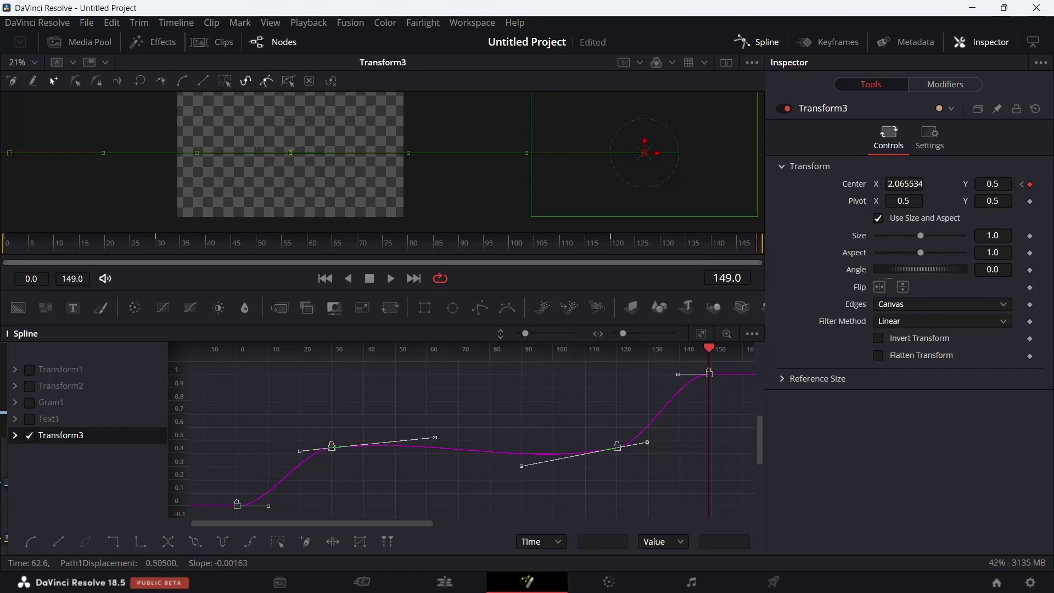
{"action": "mouse_move", "coordinate": [709, 349]}
{"action": "left_mouse_down"}
{"action": "mouse_move", "coordinate": [620, 349]}
{"action": "mouse_move", "coordinate": [709, 350]}
{"action": "left_mouse_up"}
{"action": "left_click_drag", "start_coordinate": [648, 442], "coordinate": [718, 445]}
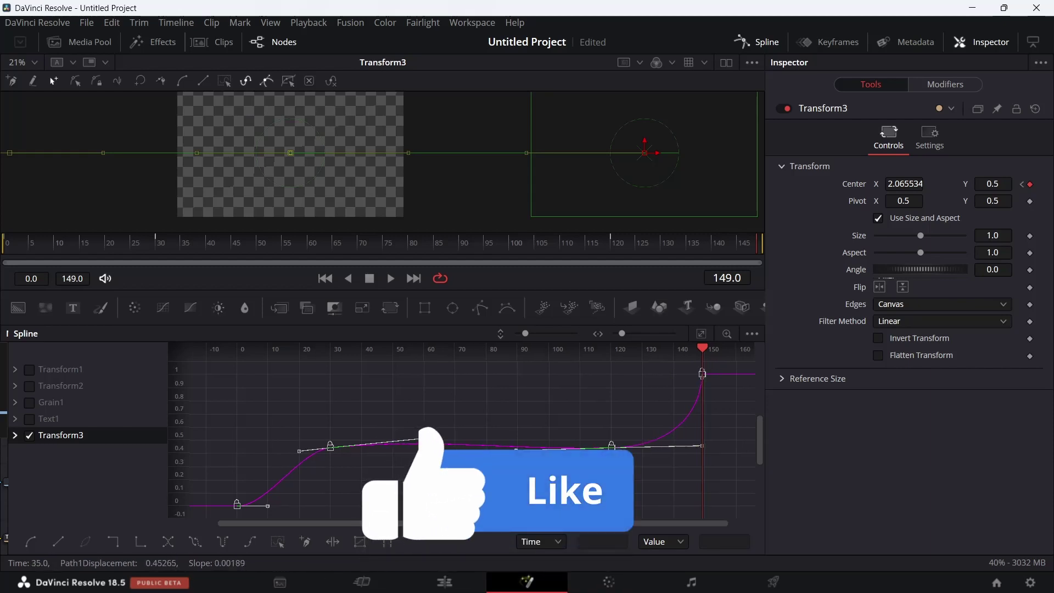
{"action": "left_click", "coordinate": [219, 350]}
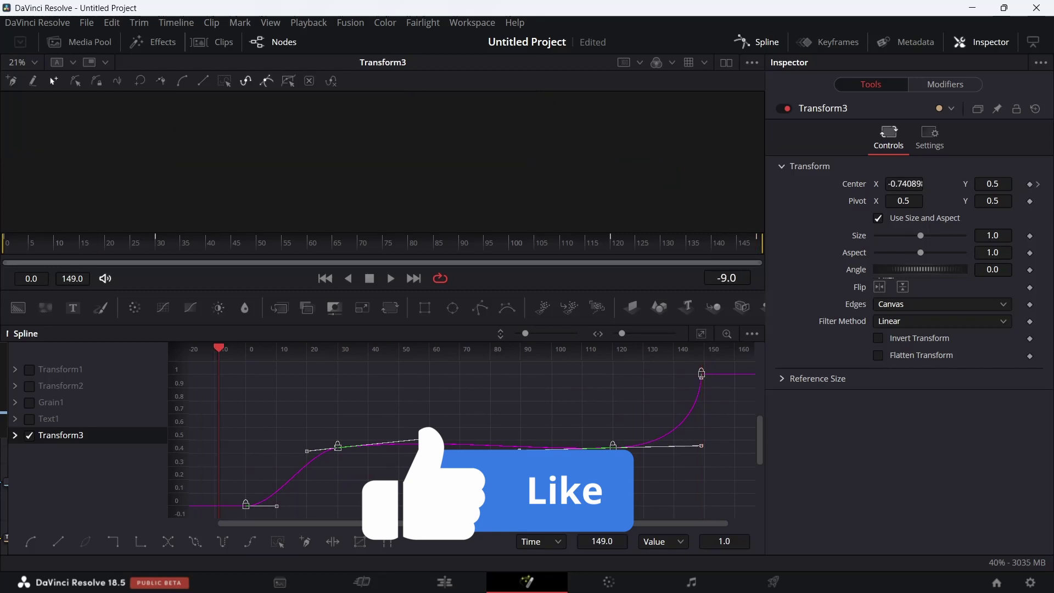
{"action": "left_click", "coordinate": [246, 350]}
{"action": "left_click_drag", "start_coordinate": [306, 451], "coordinate": [249, 449]}
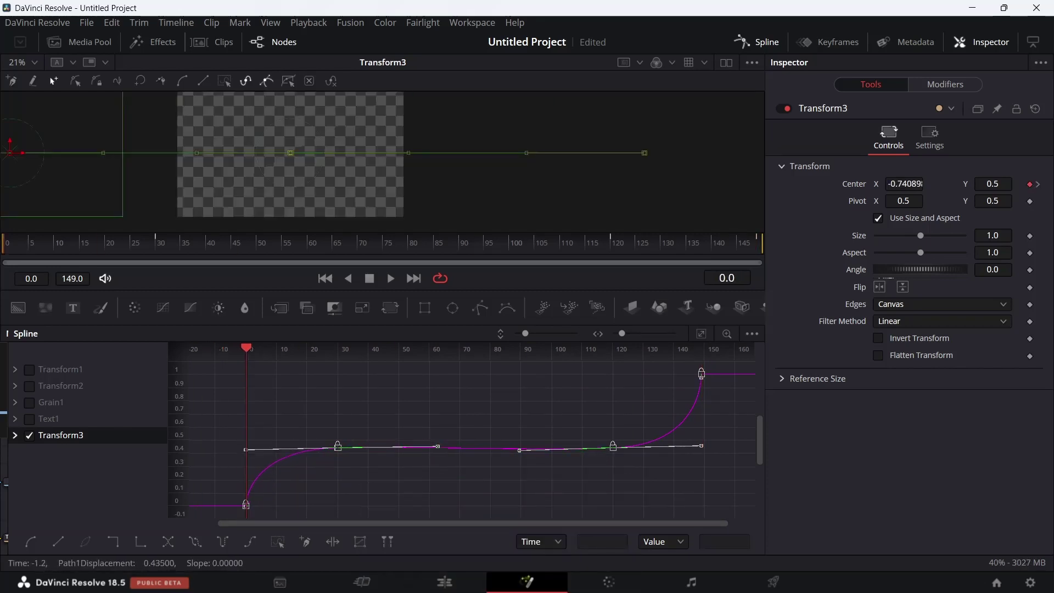
{"action": "left_click", "coordinate": [527, 478]}
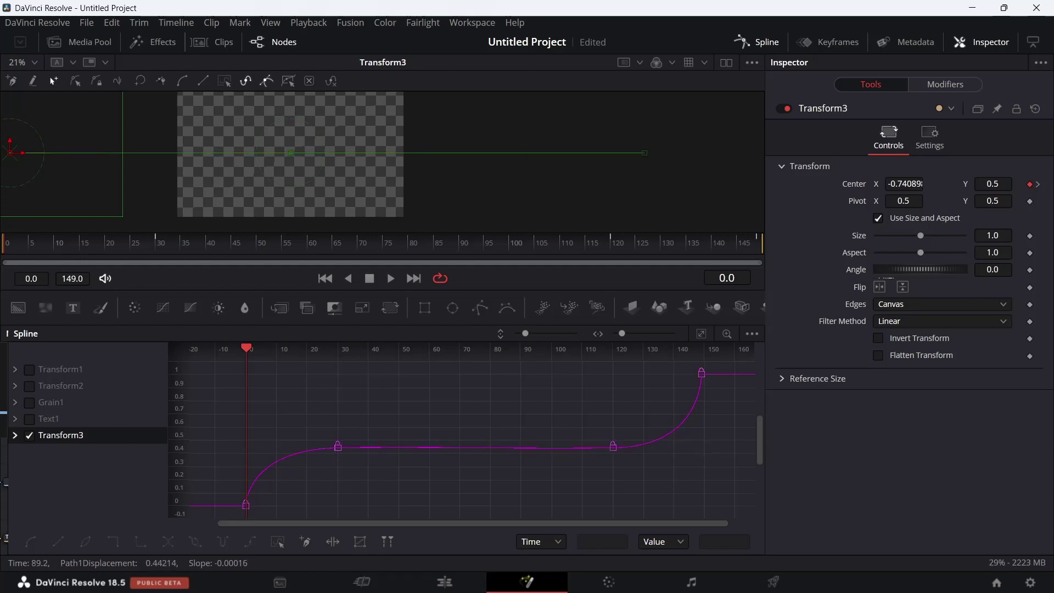
Back in the nodes view, fit the frame in the viewer and play the eased slide
{"action": "left_click", "coordinate": [757, 42]}
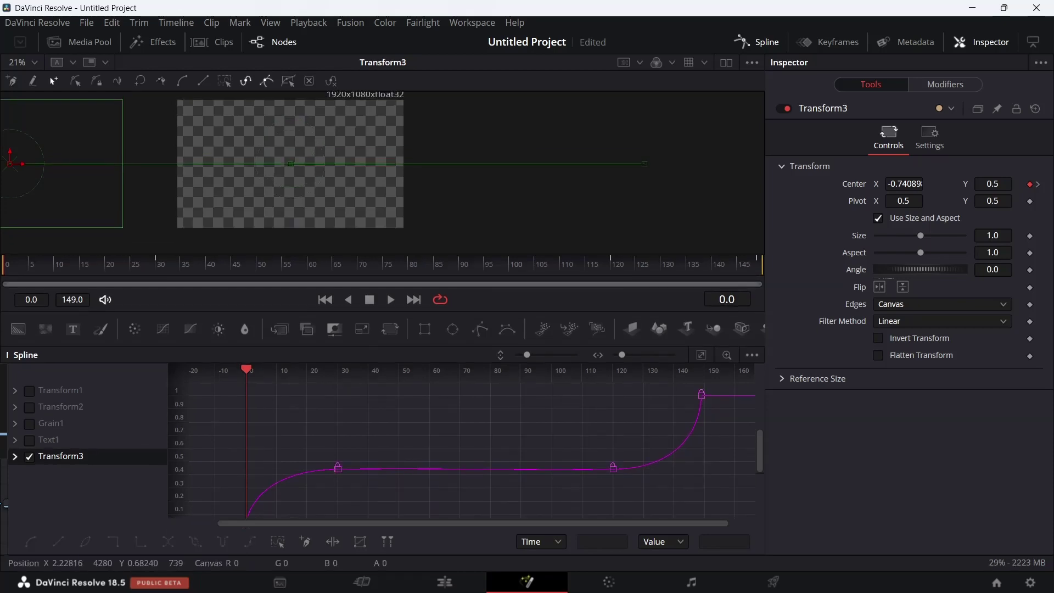
{"action": "left_click_drag", "start_coordinate": [384, 347], "coordinate": [385, 414]}
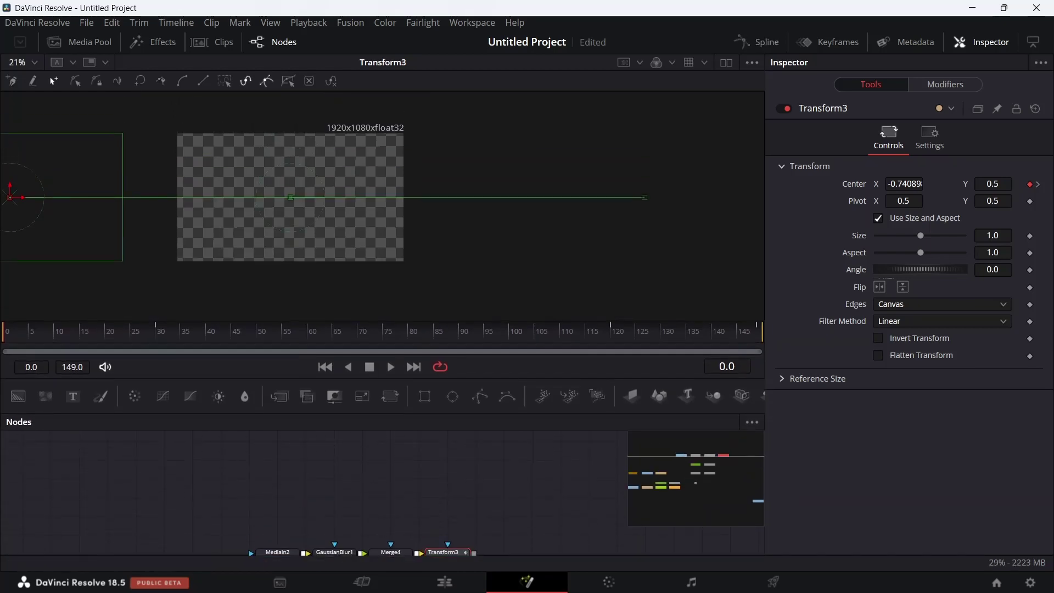
{"action": "left_click", "coordinate": [22, 62]}
{"action": "left_click", "coordinate": [25, 77]}
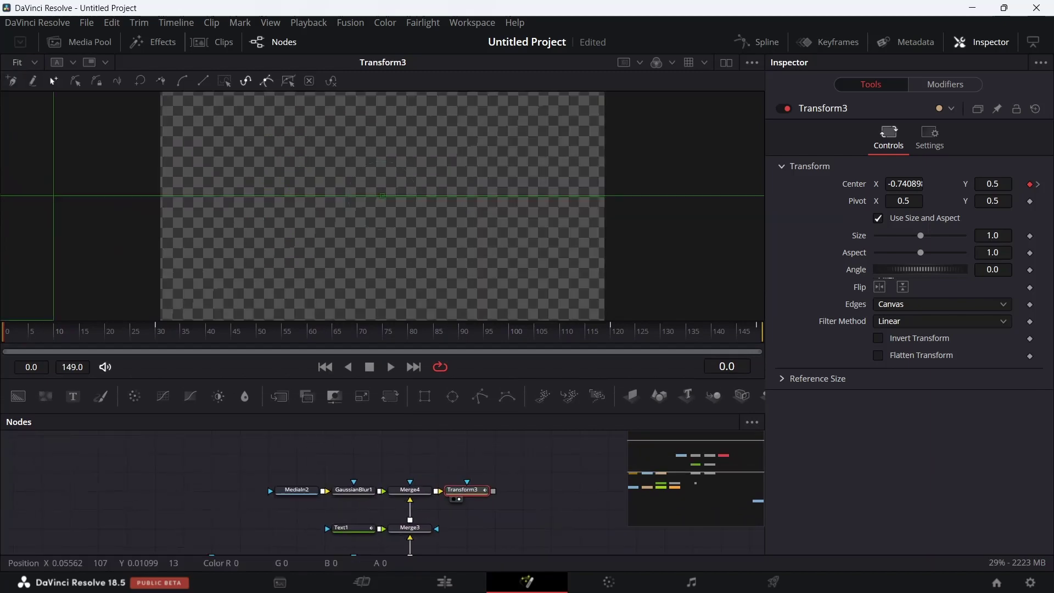
{"action": "key", "text": "space"}
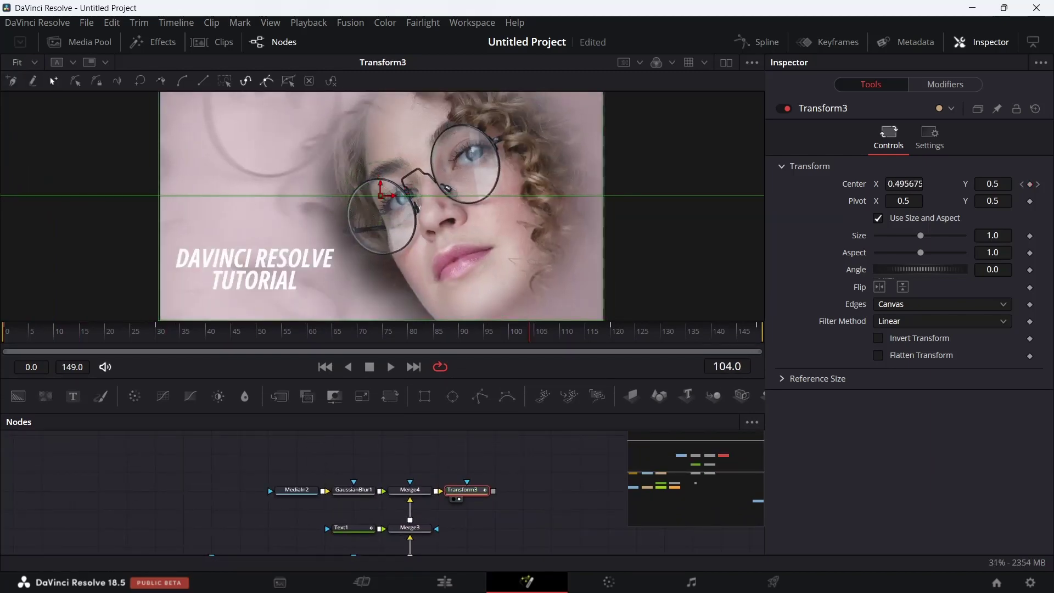
{"action": "mouse_move", "coordinate": [456, 499]}
{"action": "left_mouse_down"}
{"action": "mouse_move", "coordinate": [269, 450]}
{"action": "mouse_move", "coordinate": [308, 441]}
{"action": "left_mouse_up"}
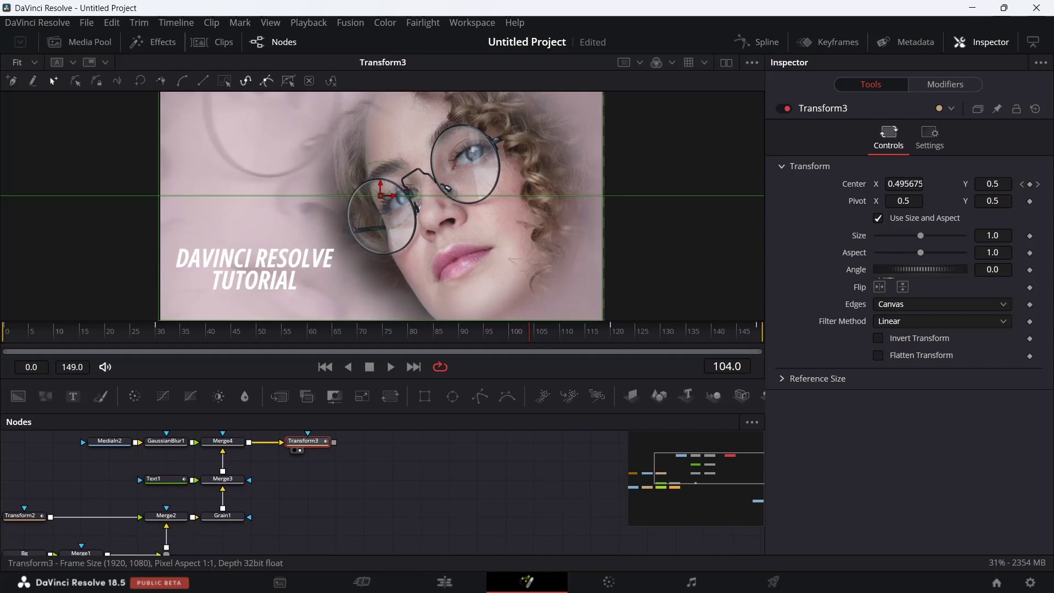
Set Transform3's Edges to Mirror so uncovered areas show mirrored image edges
{"action": "left_click", "coordinate": [943, 304]}
{"action": "left_click", "coordinate": [890, 368]}
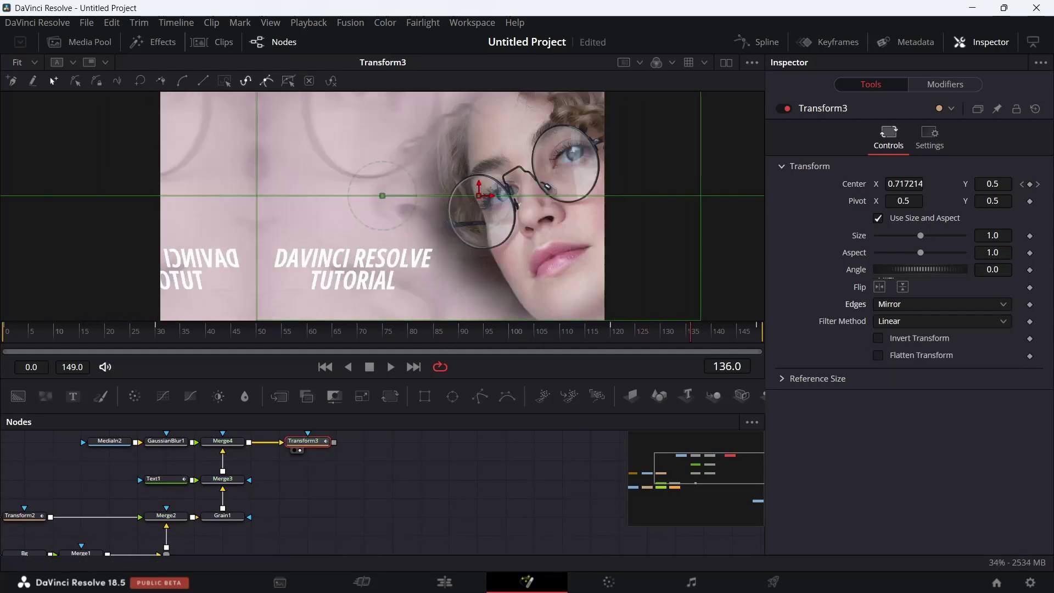
{"action": "left_click_drag", "start_coordinate": [385, 472], "coordinate": [427, 555]}
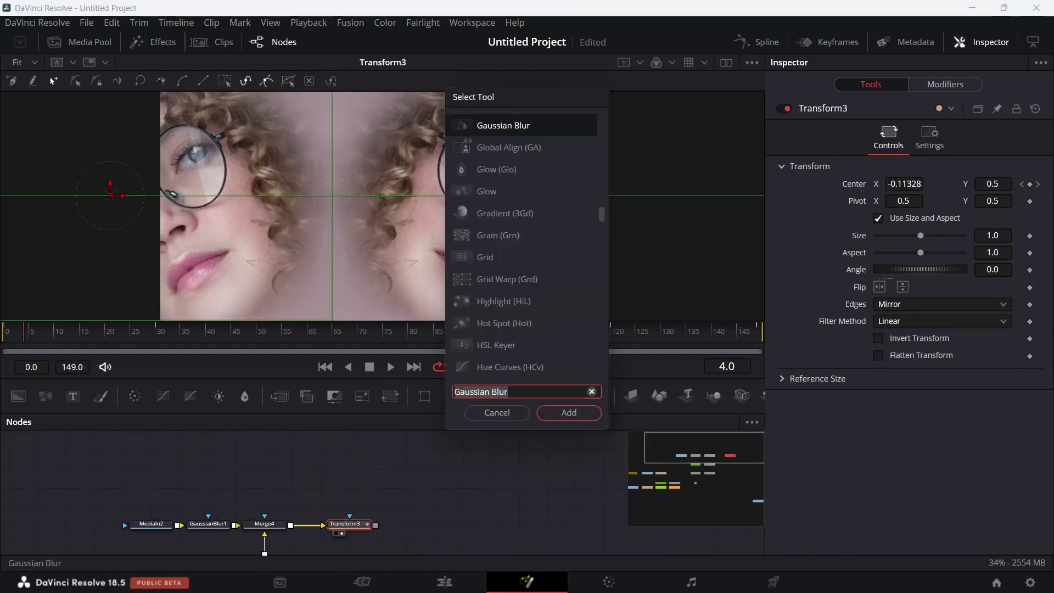
Add a Directional Blur node after Transform3 through the Shift+Space tool search
{"action": "type", "text": "dri"}
{"action": "key", "text": "BackSpace"}
{"action": "key", "text": "BackSpace"}
{"action": "key", "text": "BackSpace"}
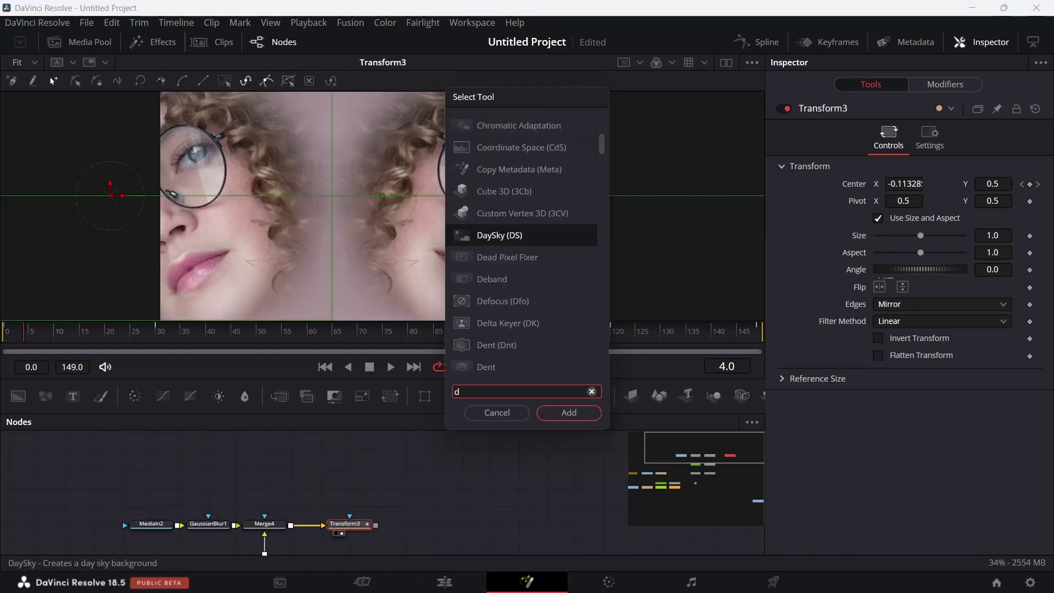
{"action": "type", "text": "Directional Blur"}
{"action": "key", "text": "Return"}
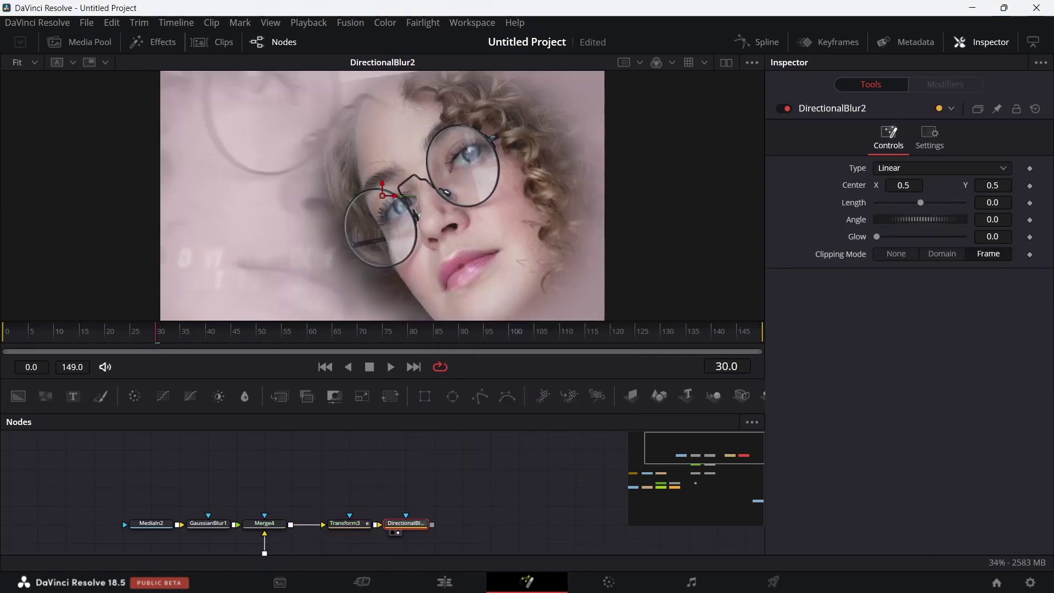
Keyframe DirectionalBlur2's Length at frame 30 and raise it at frame 0
{"action": "right_click", "coordinate": [405, 522]}
{"action": "key", "text": "Escape"}
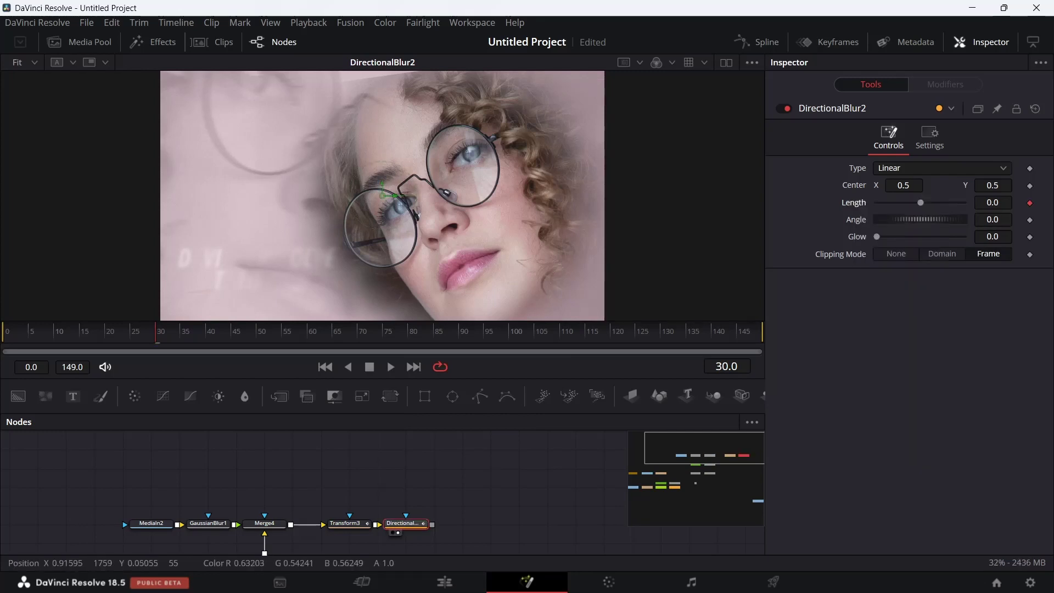
{"action": "key", "text": "Home"}
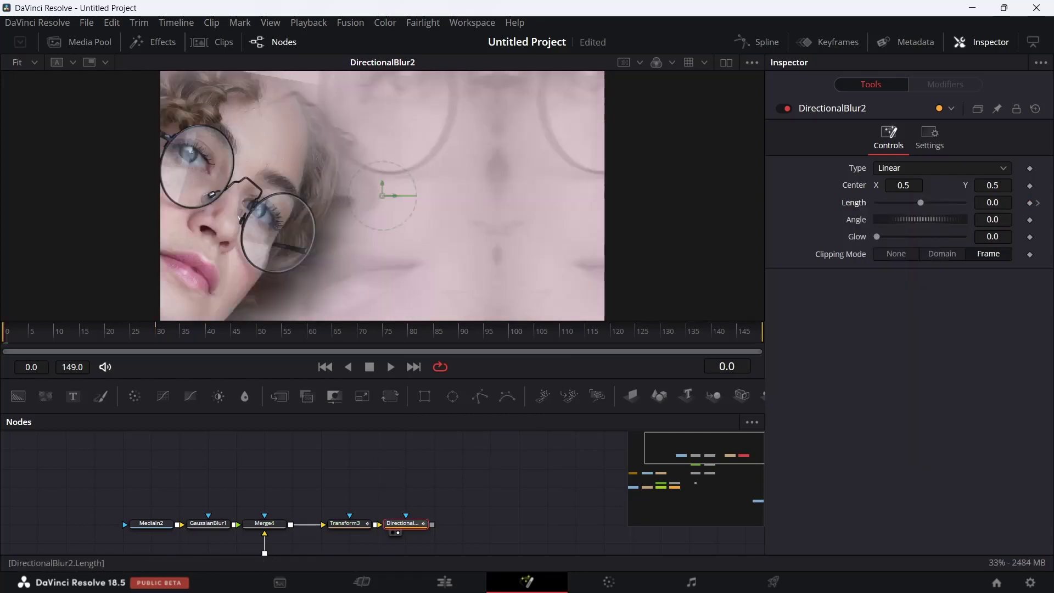
{"action": "left_click_drag", "start_coordinate": [923, 202], "coordinate": [950, 203]}
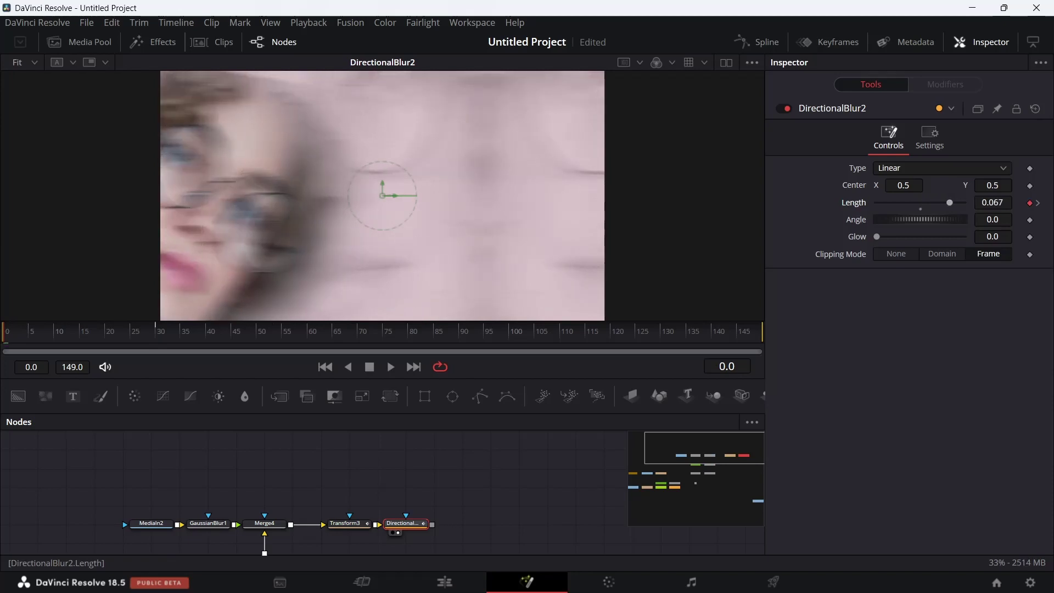
{"action": "left_click", "coordinate": [993, 221]}
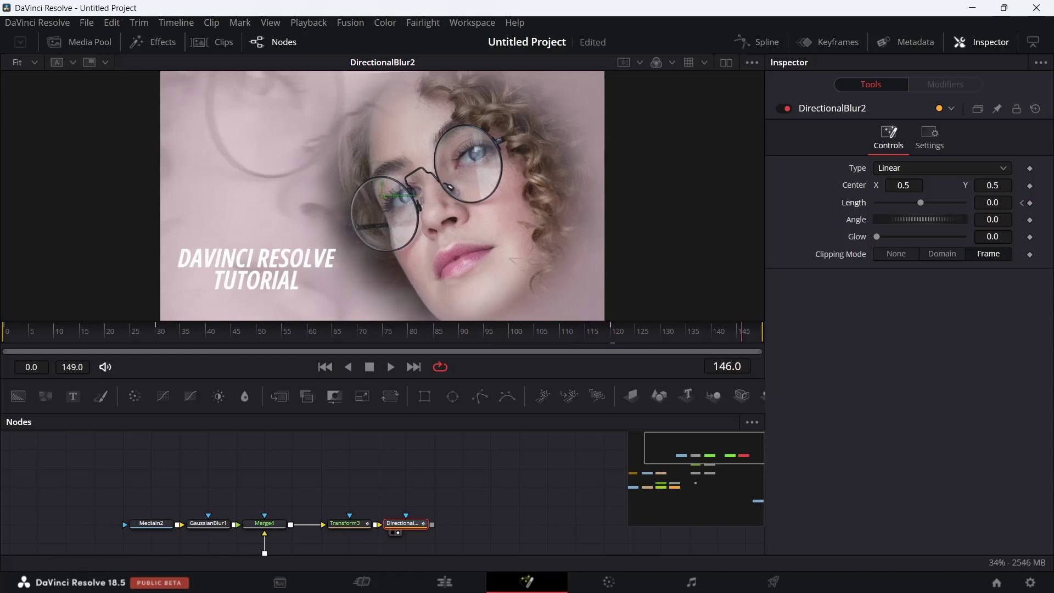
Try an exit blur Length of 0.7, then reverse it to -0.7
{"action": "mouse_move", "coordinate": [924, 203]}
{"action": "left_mouse_down"}
{"action": "mouse_move", "coordinate": [878, 203]}
{"action": "mouse_move", "coordinate": [933, 202]}
{"action": "left_mouse_up"}
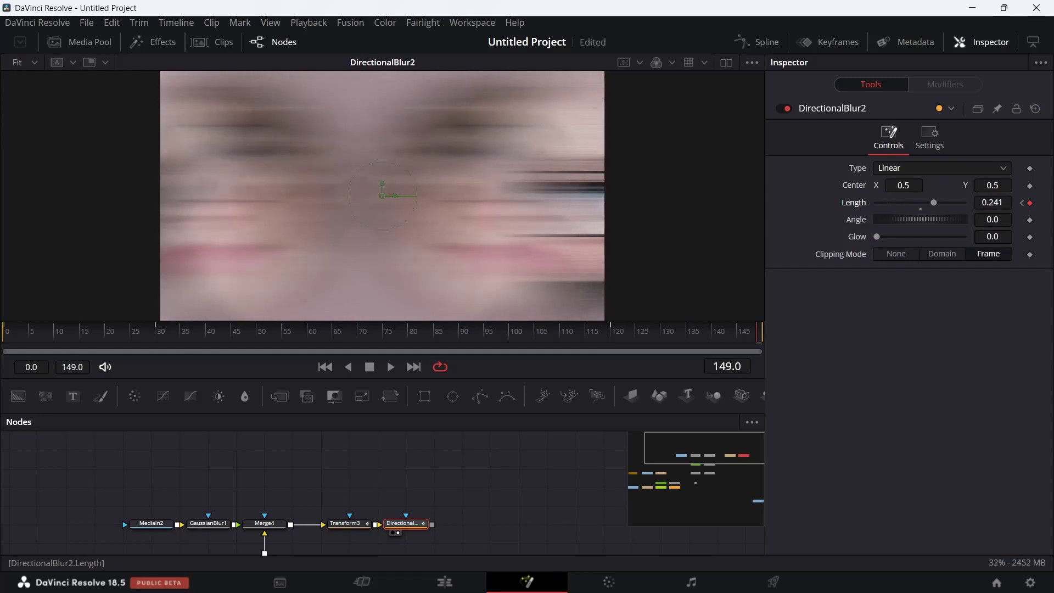
{"action": "type", "text": "0.7"}
{"action": "key", "text": "Tab"}
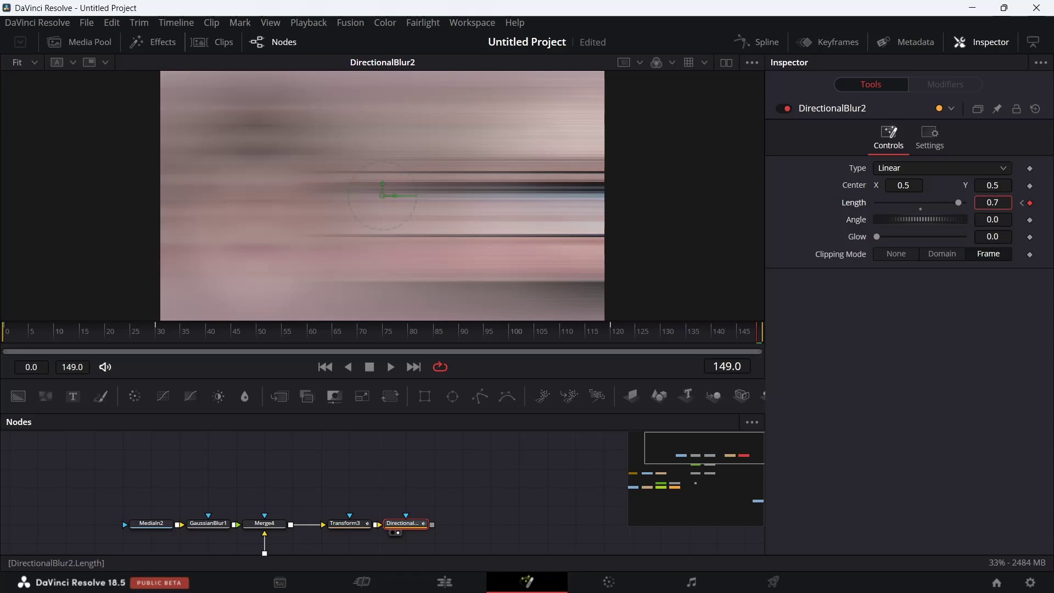
{"action": "left_click", "coordinate": [988, 202]}
{"action": "type", "text": "-"}
{"action": "key", "text": "Return"}
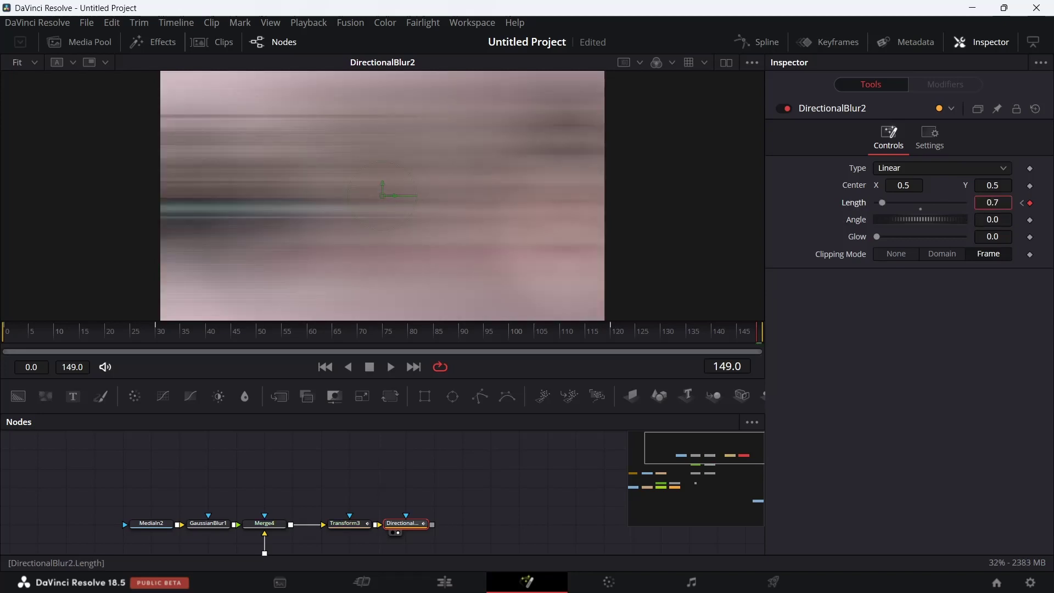
{"action": "key", "text": "Return"}
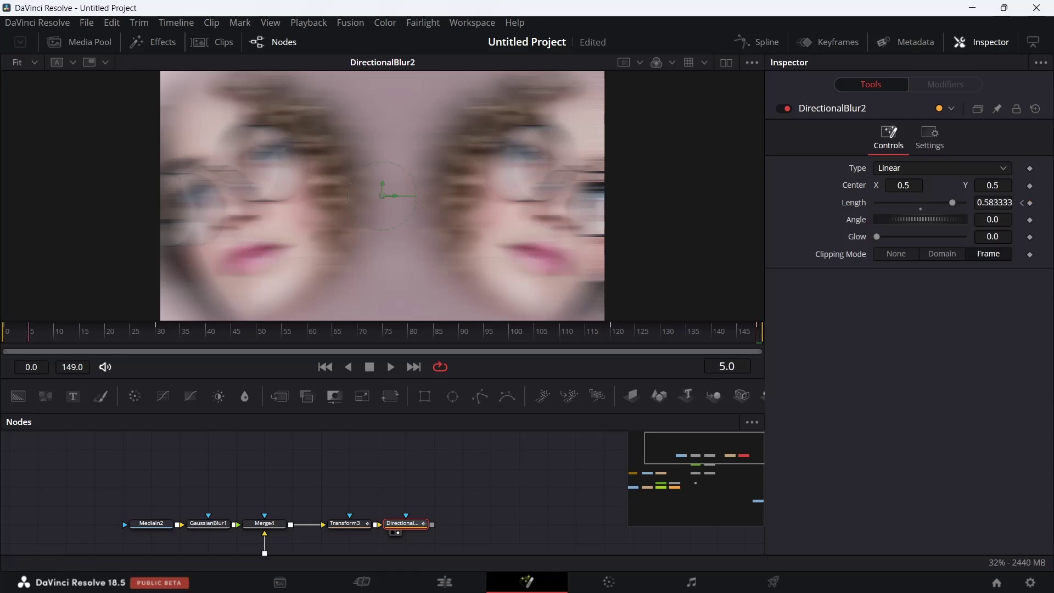
Set the blur Length to 0.1 at the first frame
{"action": "key", "text": "Home"}
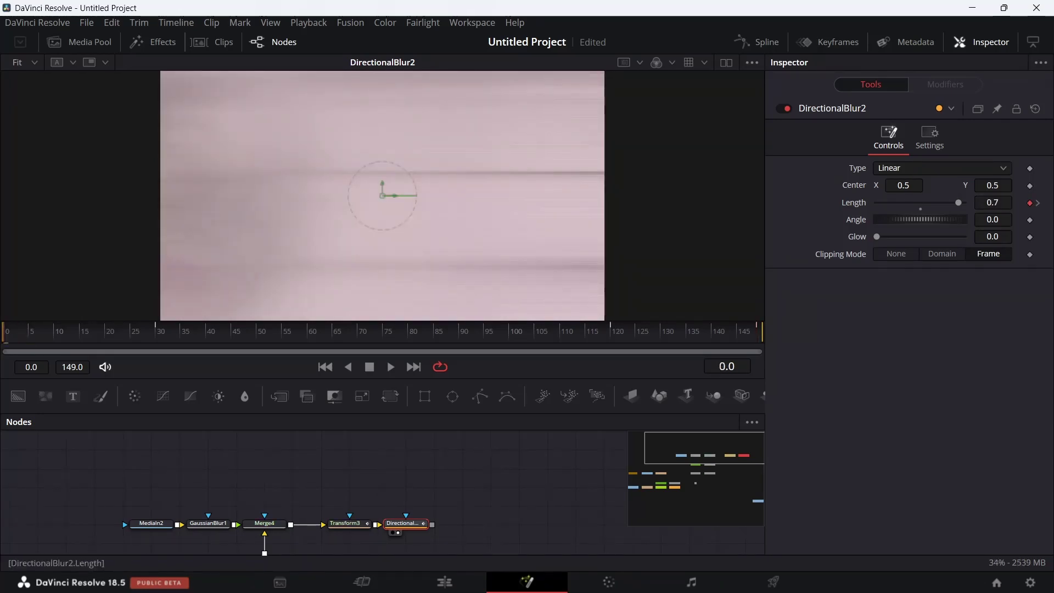
{"action": "type", "text": "0.07"}
{"action": "key", "text": "Return"}
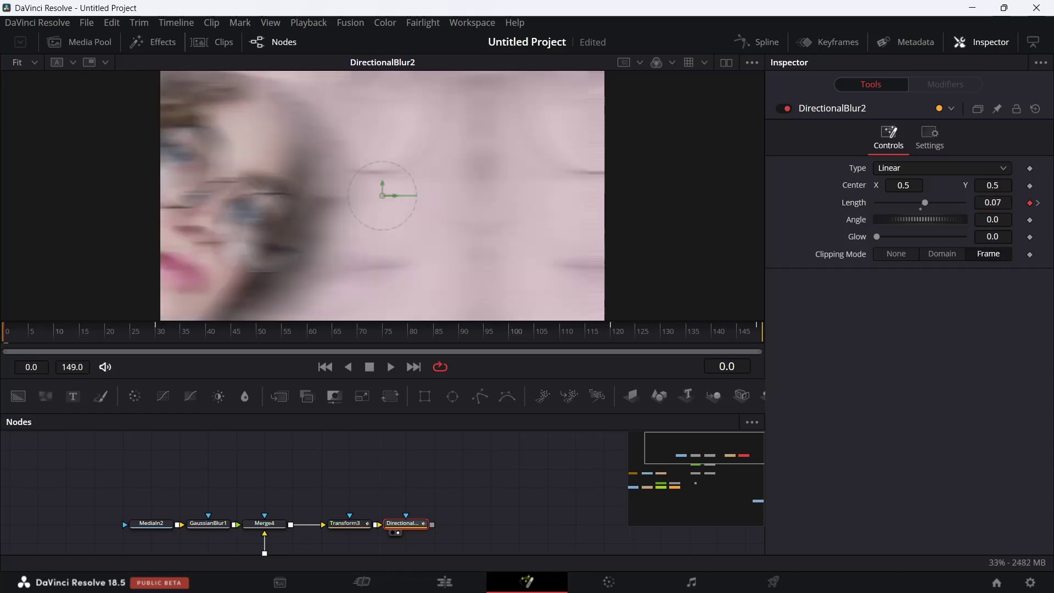
{"action": "left_click", "coordinate": [993, 203]}
{"action": "type", "text": ".1"}
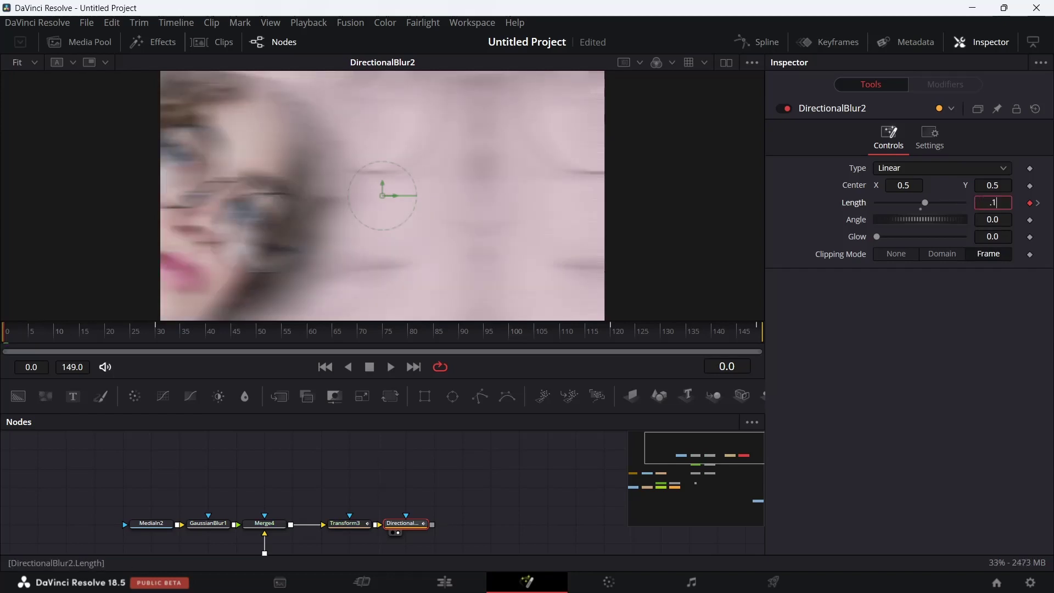
{"action": "left_click", "coordinate": [994, 219]}
Set the blur Length to 0.1 at the last frame and show its curve in the Spline editor
{"action": "left_click", "coordinate": [993, 203]}
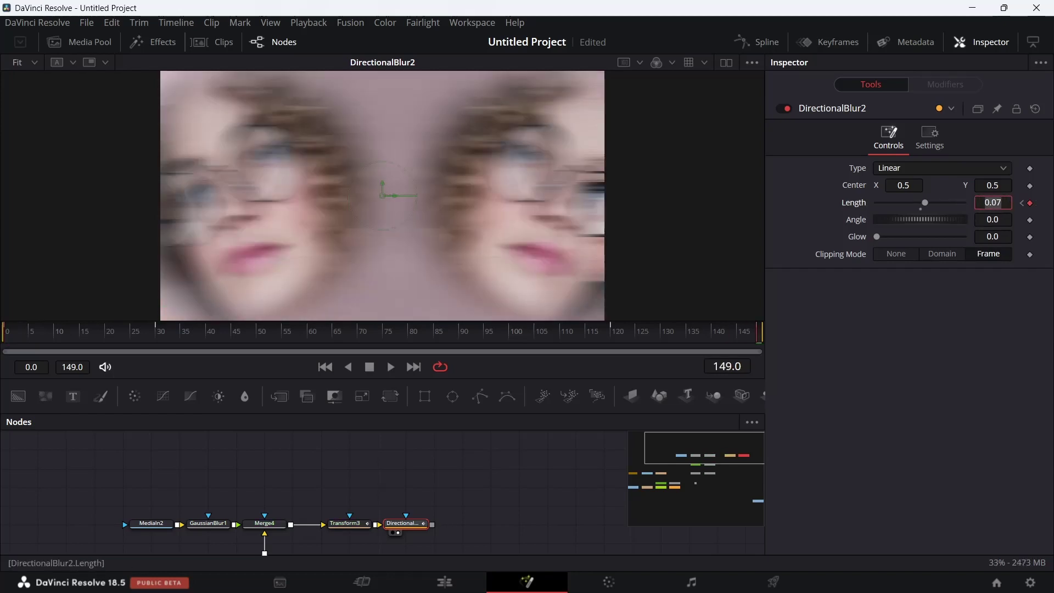
{"action": "type", "text": "10"}
{"action": "left_click", "coordinate": [993, 220]}
{"action": "left_click", "coordinate": [1002, 203]}
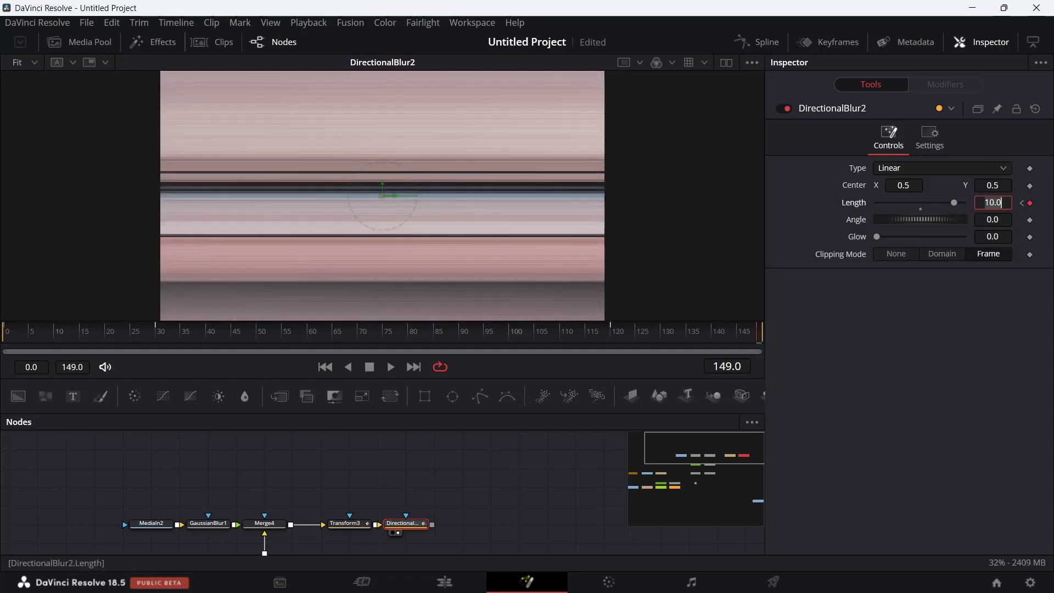
{"action": "type", "text": "1"}
{"action": "left_click", "coordinate": [994, 219]}
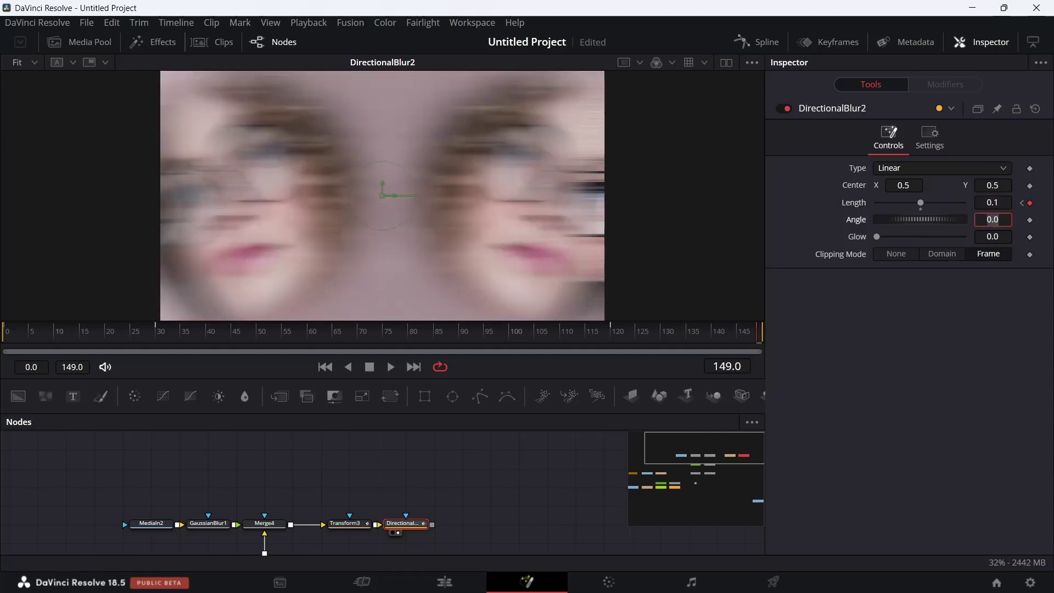
{"action": "left_click", "coordinate": [756, 41]}
{"action": "left_click", "coordinate": [273, 41]}
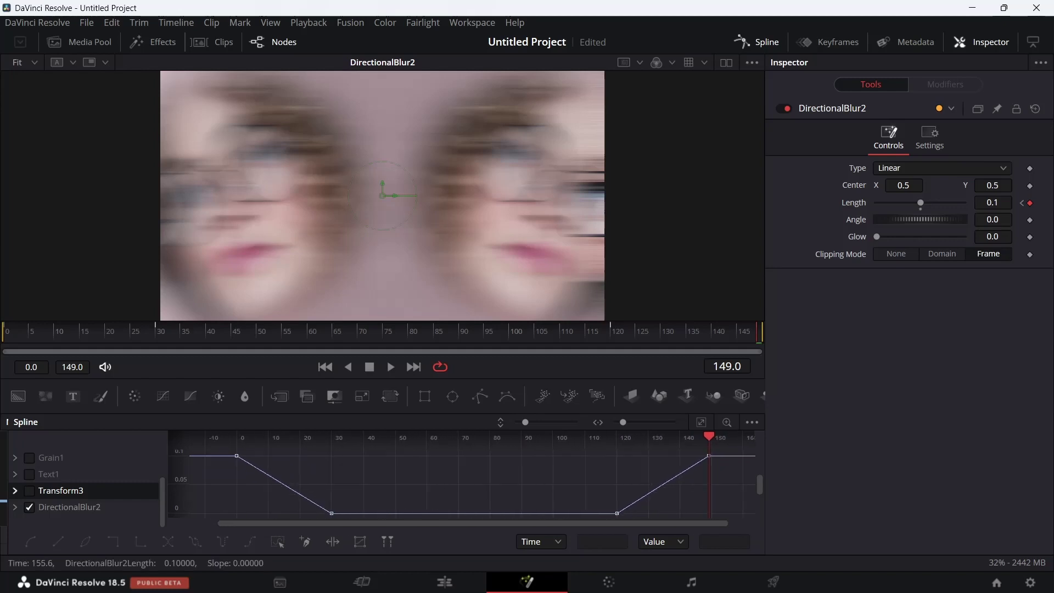
Smooth all blur-length keyframes and flatten the easing at the frame-120 keyframe
{"action": "key", "text": "ctrl+a"}
{"action": "key", "text": "s"}
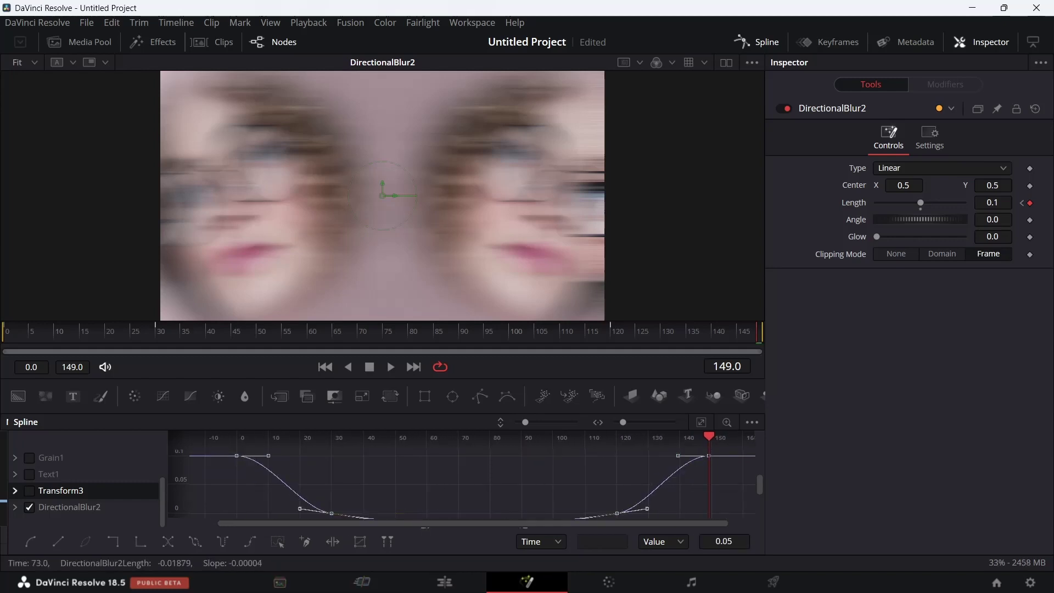
{"action": "left_click_drag", "start_coordinate": [648, 420], "coordinate": [707, 425]}
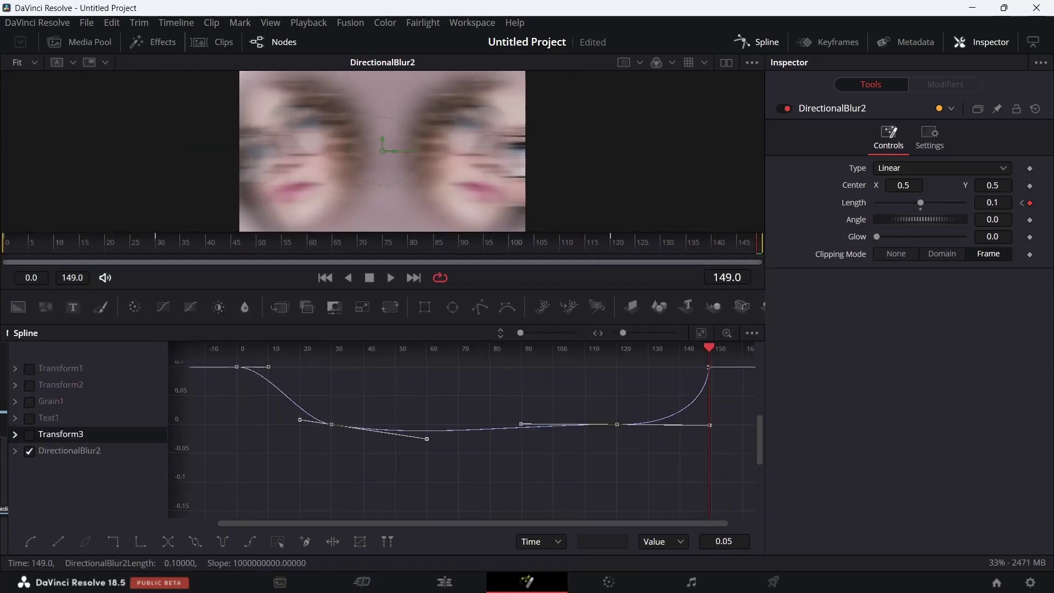
{"action": "scroll", "coordinate": [708, 425], "scroll_direction": "down", "scroll_amount": 3}
{"action": "left_click", "coordinate": [707, 367]}
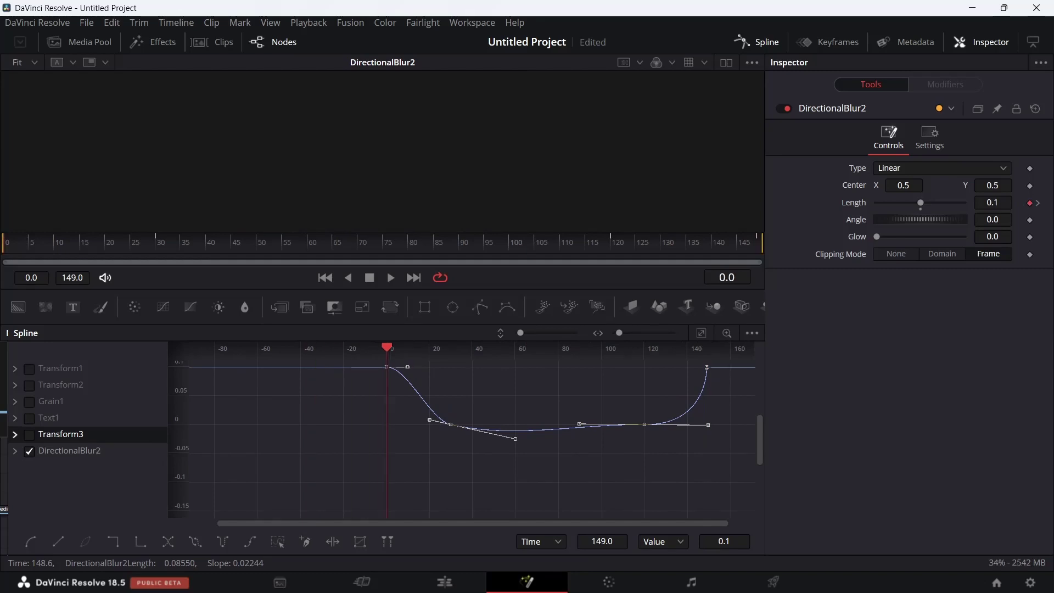
{"action": "left_click_drag", "start_coordinate": [373, 363], "coordinate": [392, 367]}
{"action": "key", "text": "ctrl+z"}
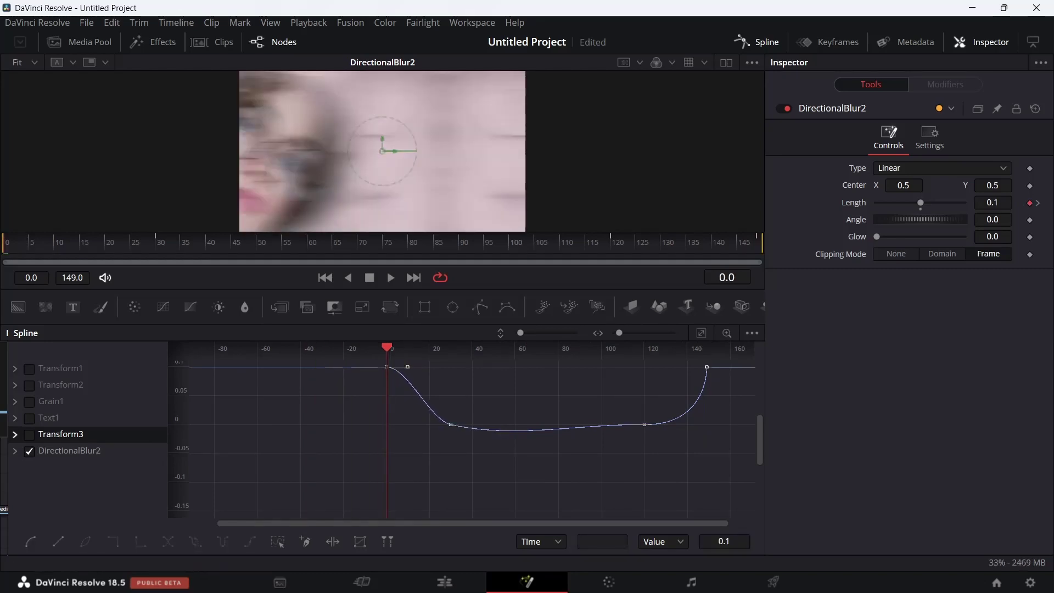
Make the curve drop steeply after frame 0 and level near frame 30, then return to Nodes
{"action": "left_click_drag", "start_coordinate": [326, 363], "coordinate": [730, 519]}
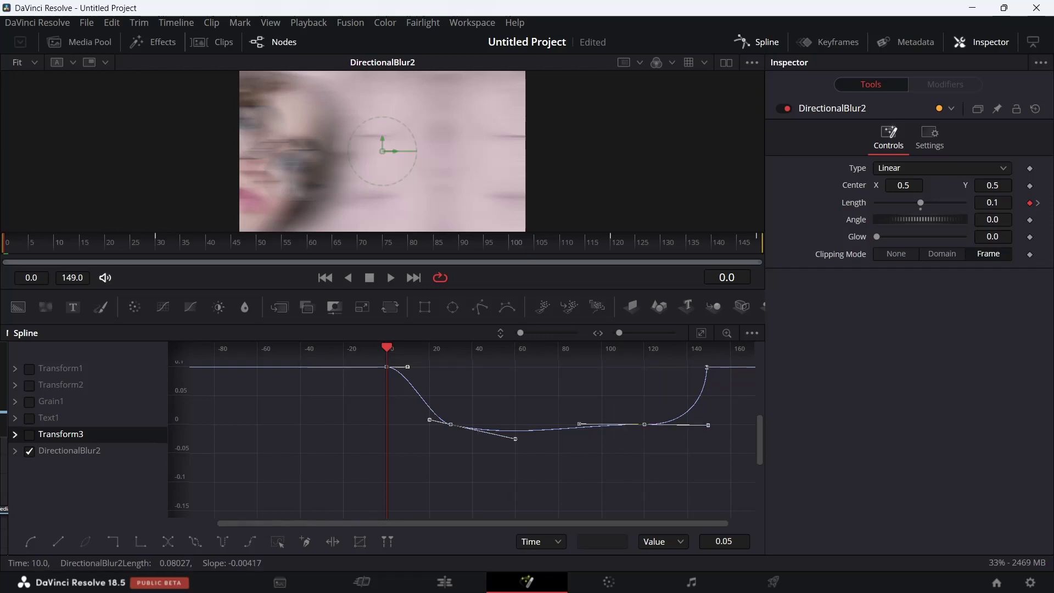
{"action": "left_click_drag", "start_coordinate": [407, 367], "coordinate": [387, 366]}
{"action": "left_click_drag", "start_coordinate": [429, 419], "coordinate": [386, 423]}
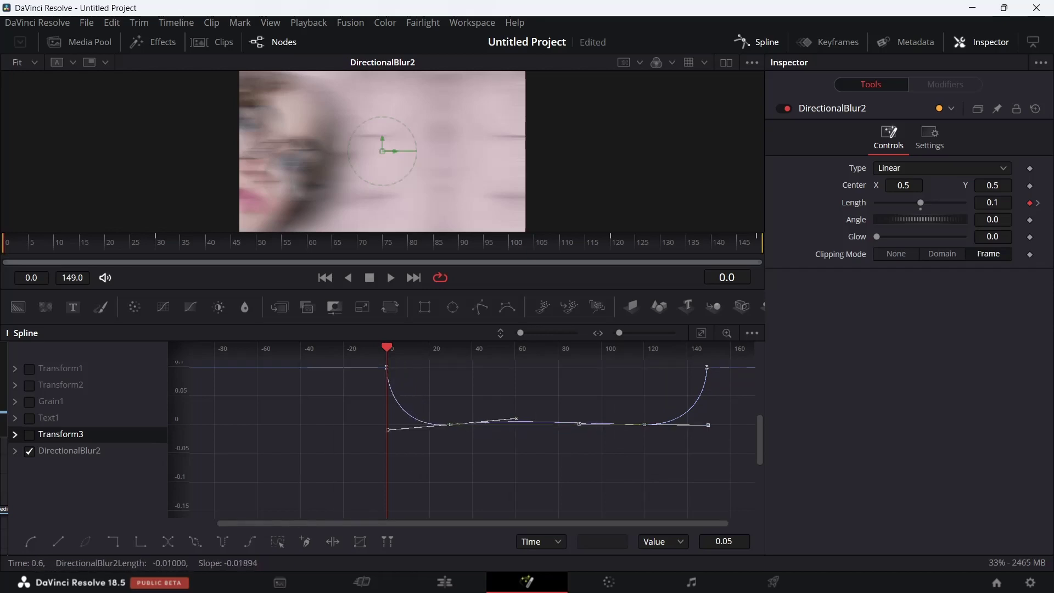
{"action": "left_click", "coordinate": [464, 467]}
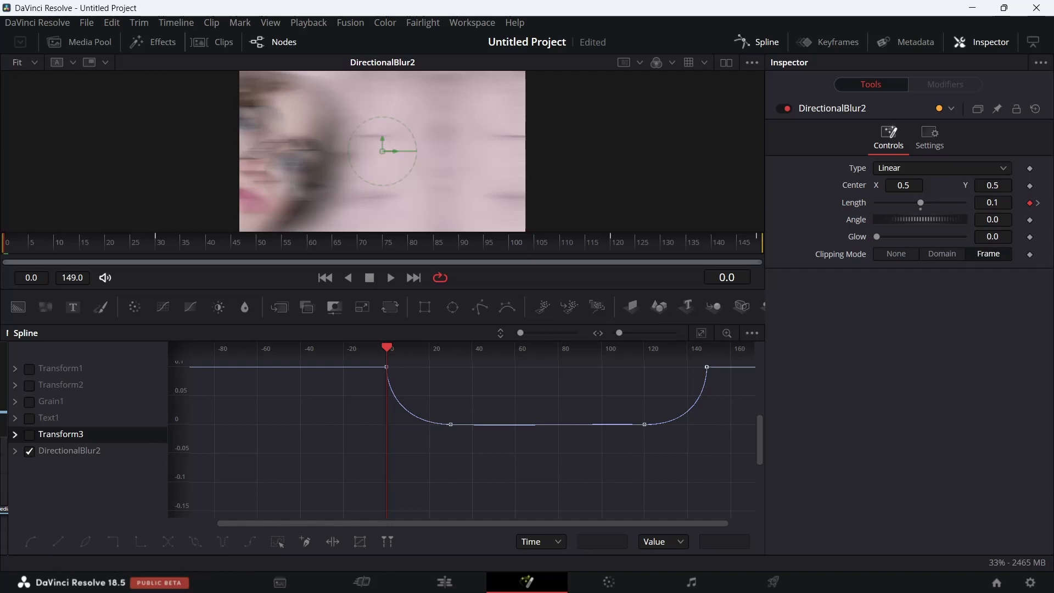
{"action": "left_click", "coordinate": [756, 42]}
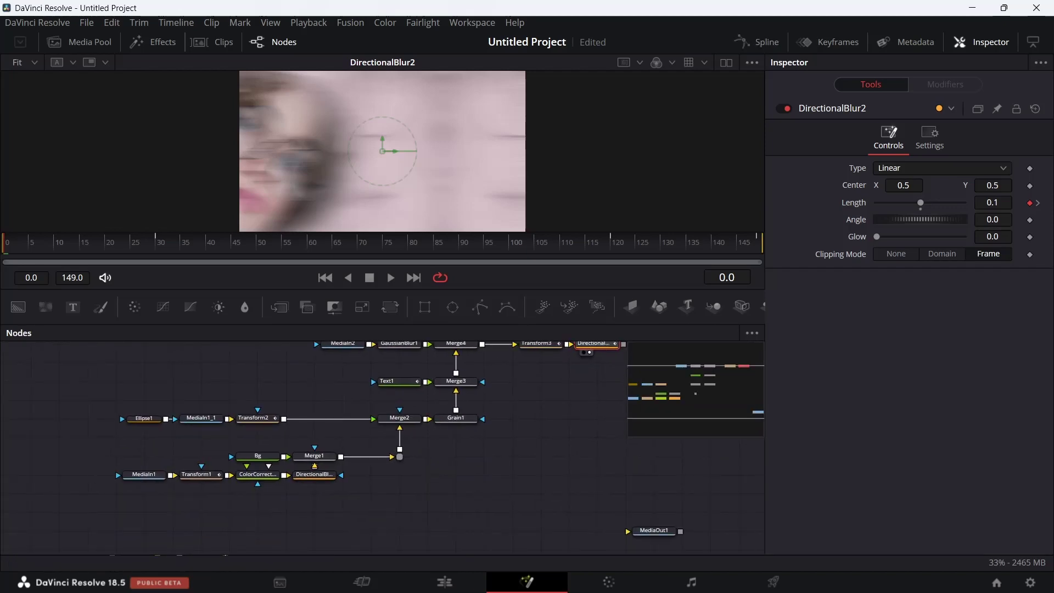
Place MediaOut1 beside DirectionalBlur2, wire the blur into it, and view the output
{"action": "left_click_drag", "start_coordinate": [681, 408], "coordinate": [730, 405]}
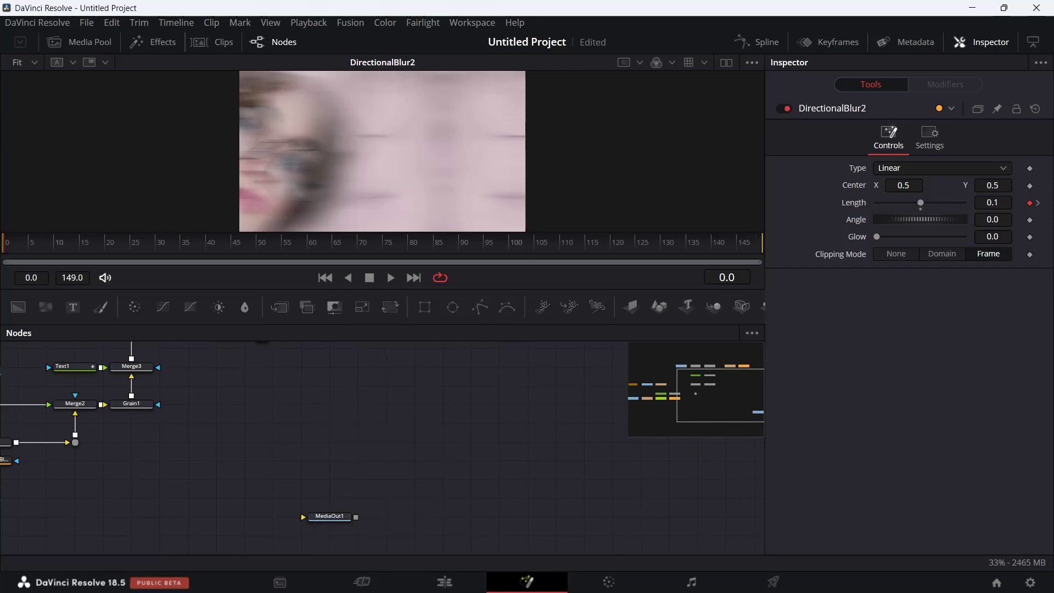
{"action": "left_click_drag", "start_coordinate": [330, 516], "coordinate": [555, 387]}
{"action": "left_click_drag", "start_coordinate": [714, 398], "coordinate": [726, 383]}
{"action": "left_click_drag", "start_coordinate": [478, 487], "coordinate": [308, 432]}
{"action": "left_click_drag", "start_coordinate": [221, 432], "coordinate": [289, 433]}
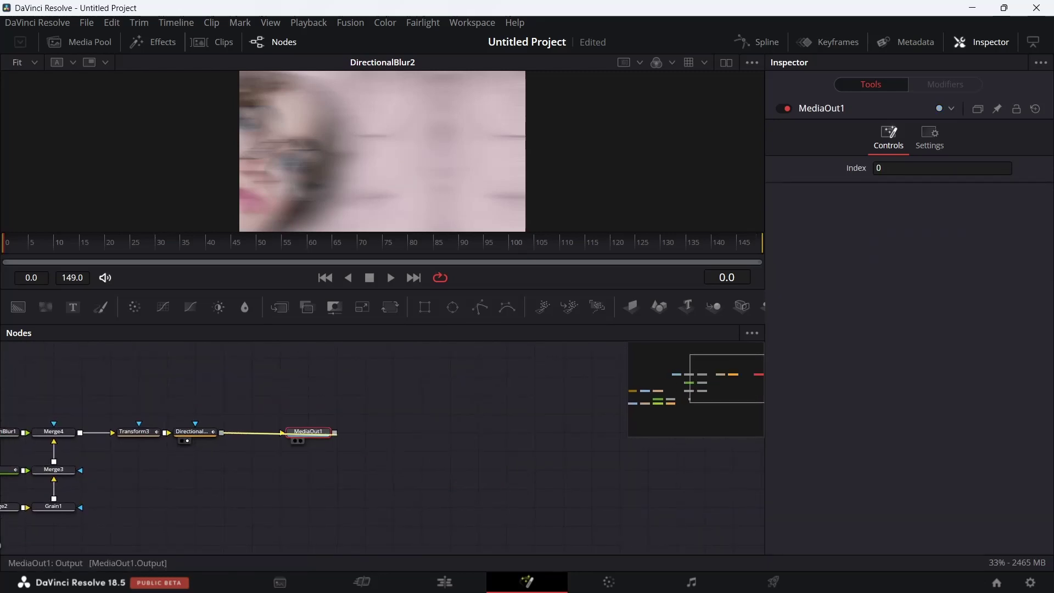
{"action": "key", "text": "1"}
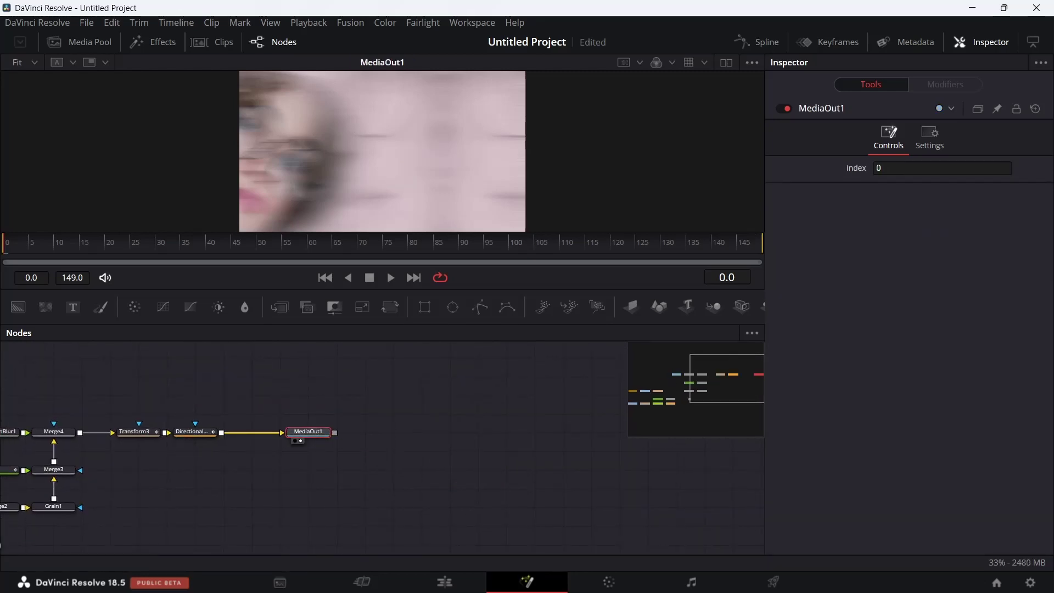
Switch to the Edit page and save the project as 'Slideshow 1'
{"action": "key", "text": "shift+4"}
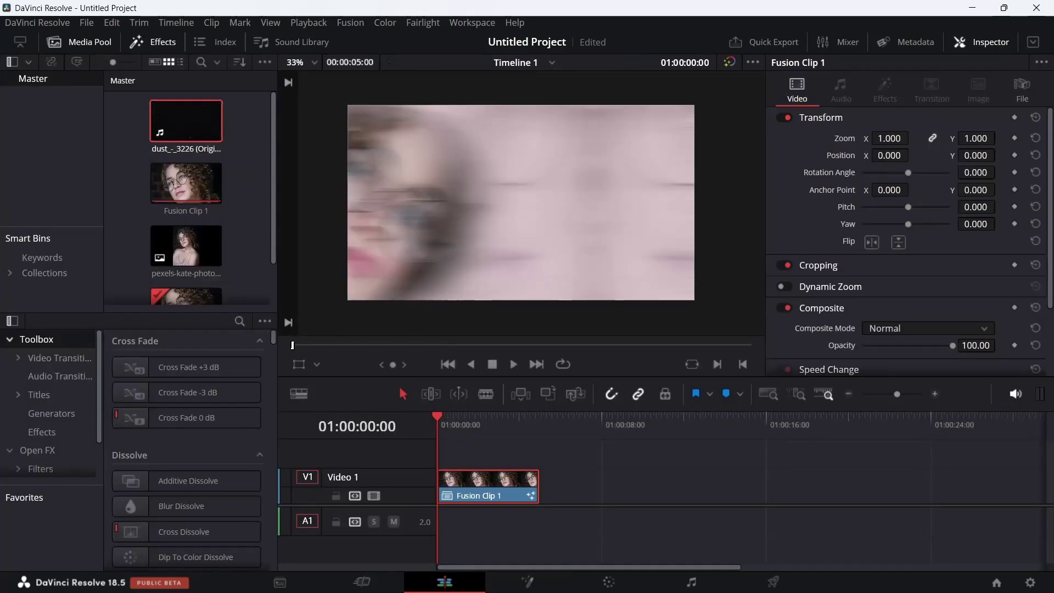
{"action": "left_click", "coordinate": [960, 42]}
{"action": "key", "text": "ctrl+s"}
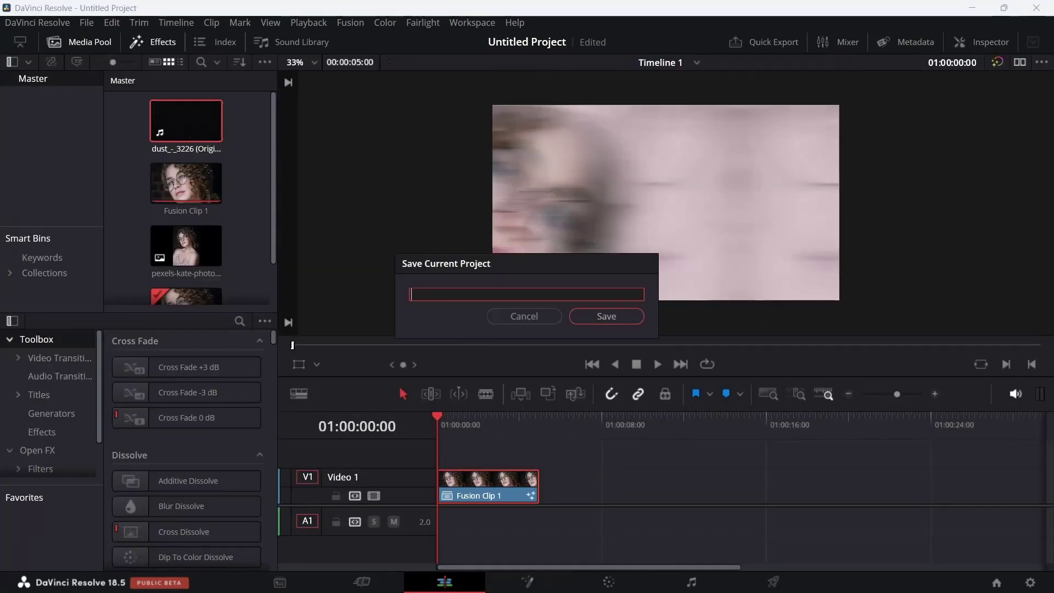
{"action": "type", "text": "Slide"}
{"action": "type", "text": "show 1"}
{"action": "key", "text": "Return"}
{"action": "key", "text": "ctrl+equal"}
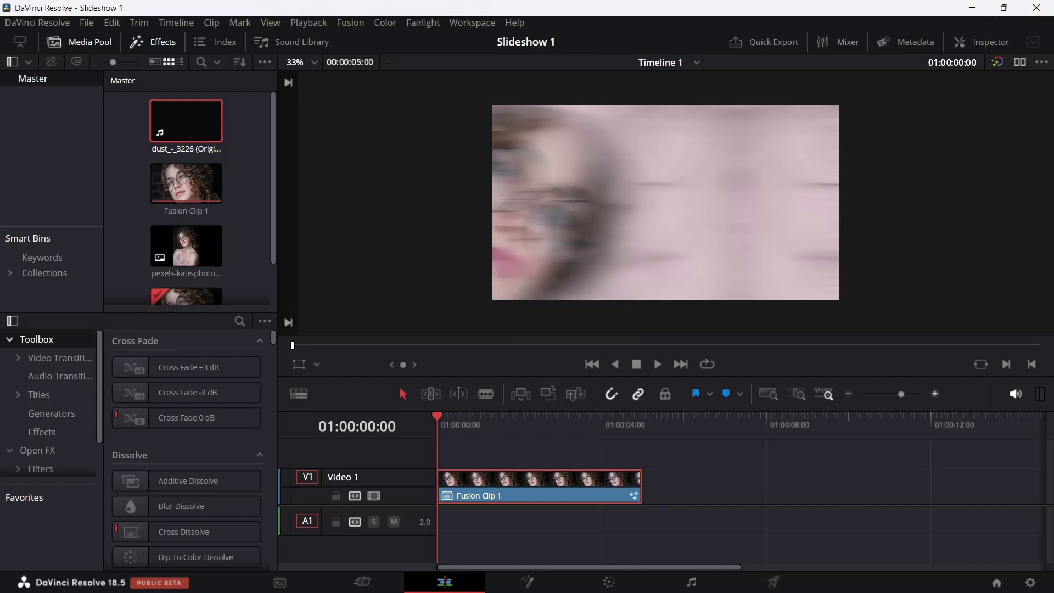
{"action": "key", "text": "ctrl+equal"}
{"action": "key", "text": "ctrl+minus"}
Set Playback > Render Cache to Smart and play Fusion Clip 1 on the timeline
{"action": "left_click", "coordinate": [309, 23]}
{"action": "mouse_move", "coordinate": [353, 87]}
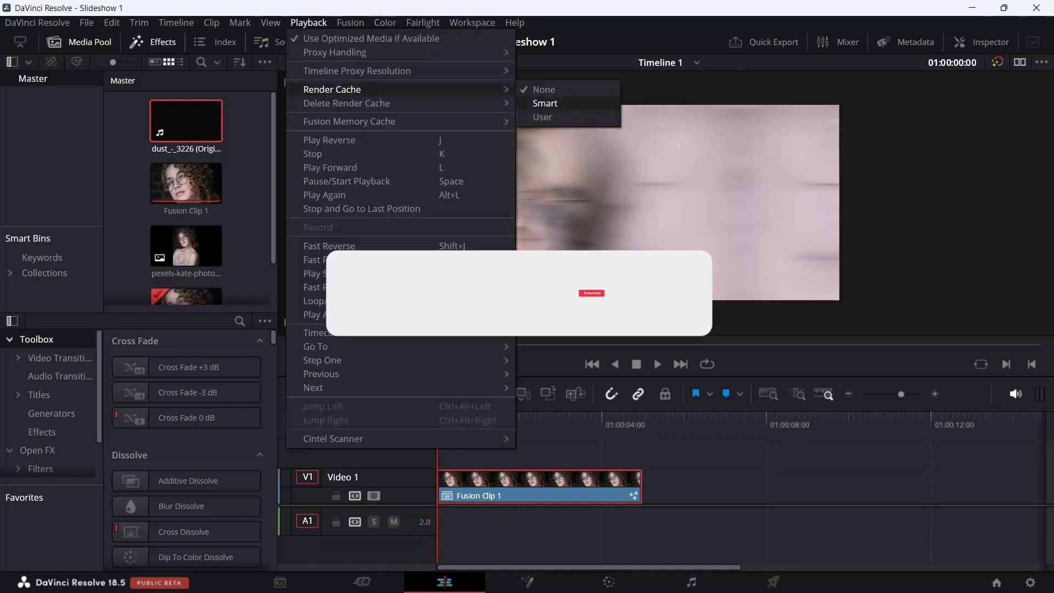
{"action": "left_click", "coordinate": [545, 101]}
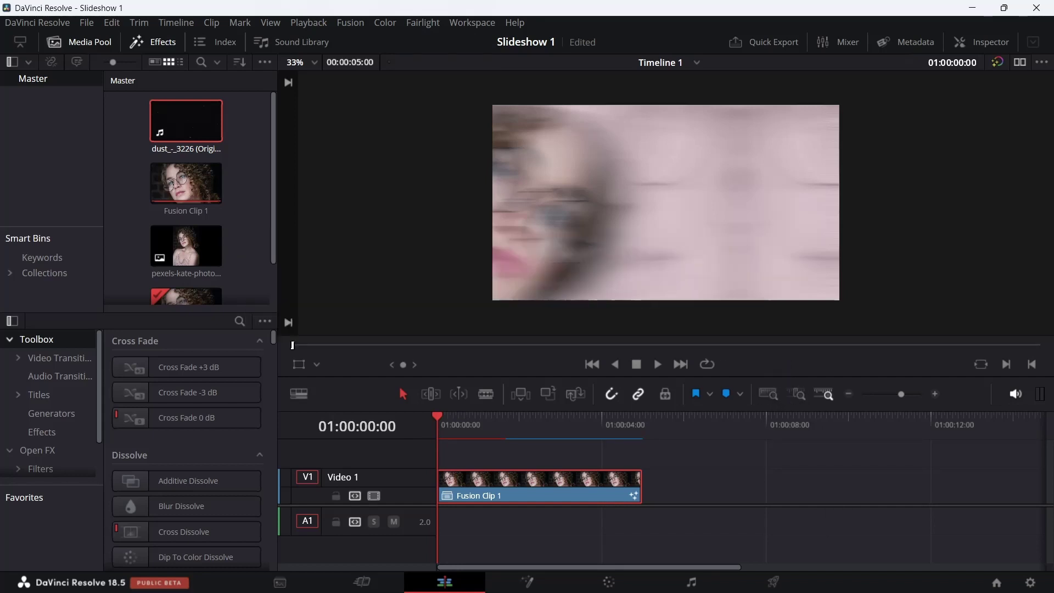
{"action": "key", "text": "space"}
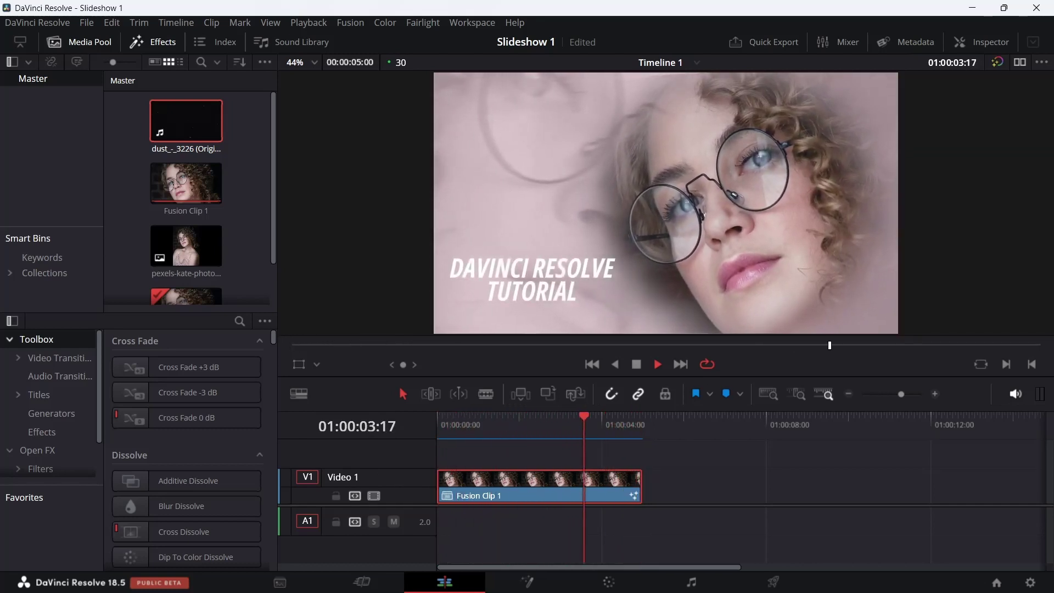
{"action": "key", "text": "space"}
{"action": "key", "text": "Home"}
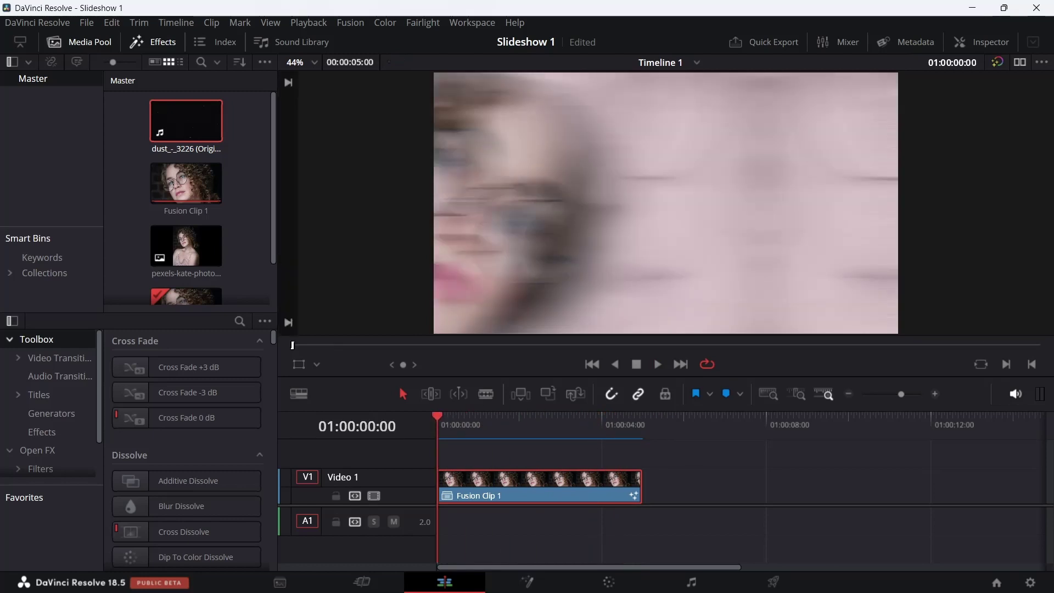
{"action": "key", "text": "space"}
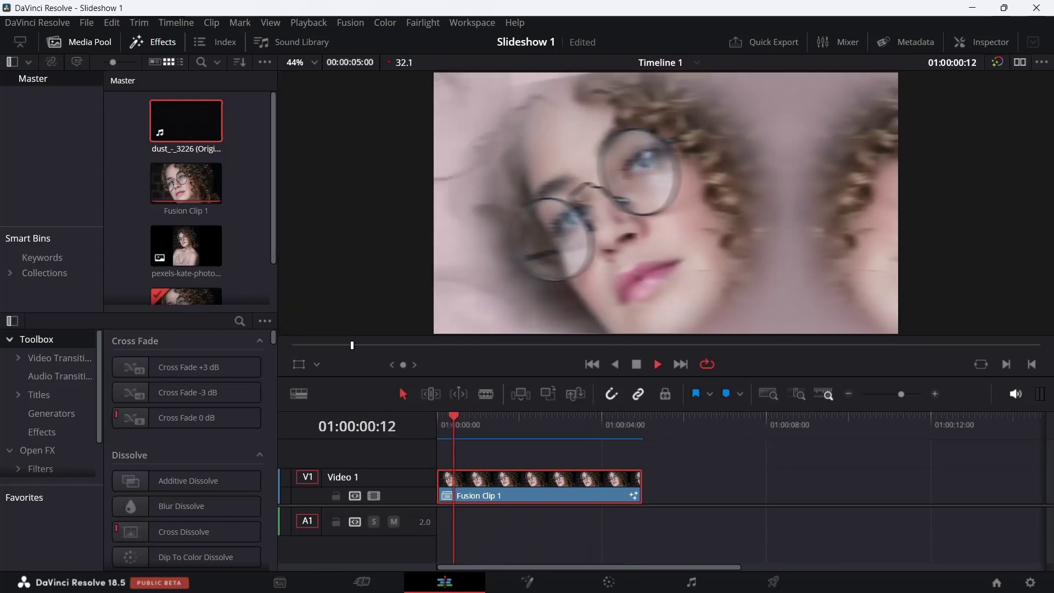